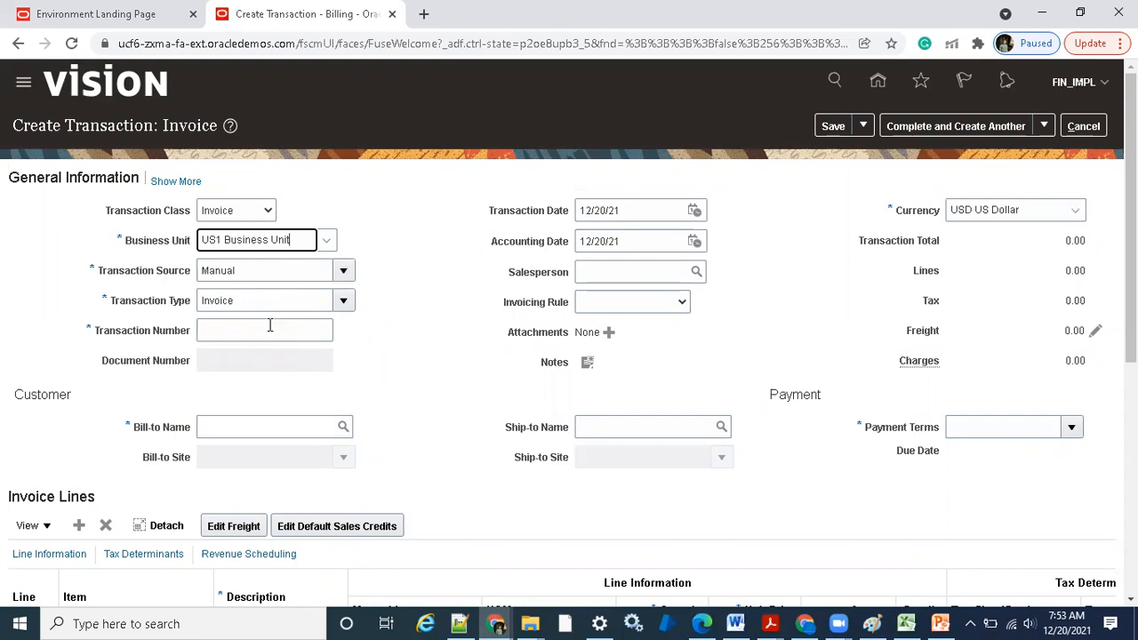
Bill the invoice to Business World and enter line 1 with description test, quantity 1 and unit price 100
{"action": "left_click", "coordinate": [290, 425]}
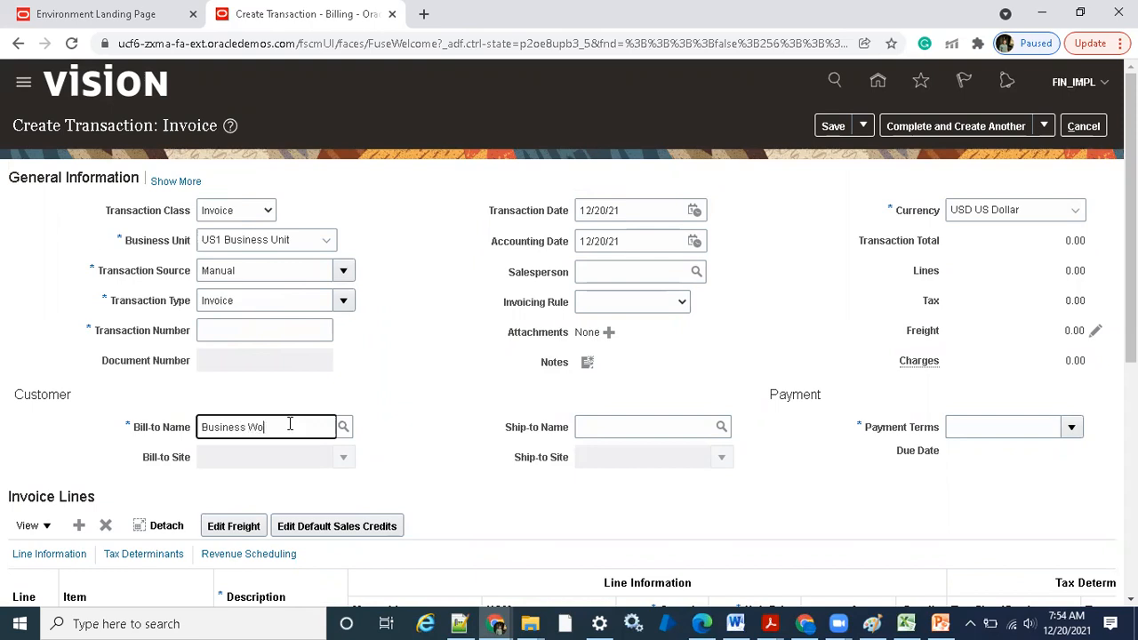
{"action": "key", "text": "Tab"}
{"action": "scroll", "coordinate": [489, 395], "scroll_direction": "down", "scroll_amount": 3}
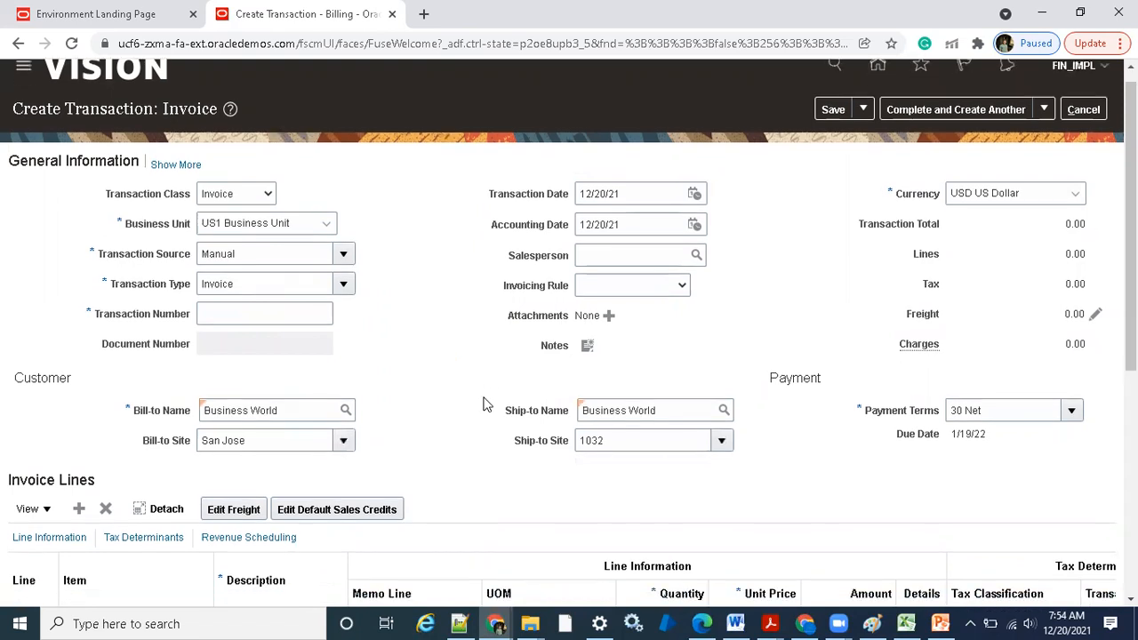
{"action": "left_click", "coordinate": [280, 391]}
{"action": "type", "text": "test"}
{"action": "left_click", "coordinate": [692, 391]}
{"action": "type", "text": "1"}
{"action": "key", "text": "Tab"}
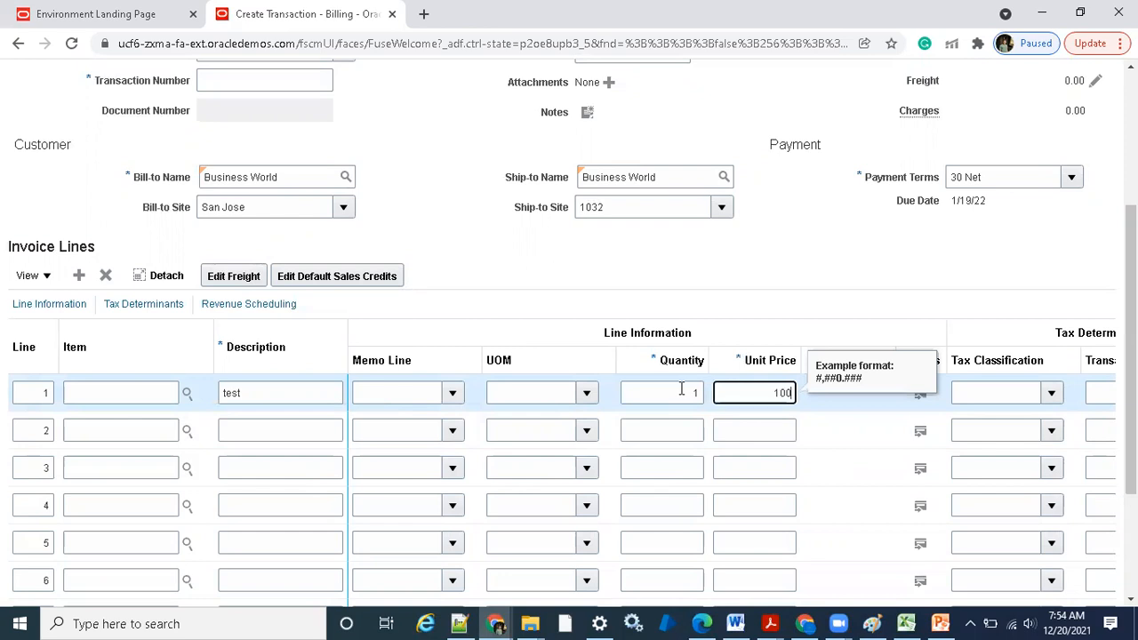
{"action": "key", "text": "Tab"}
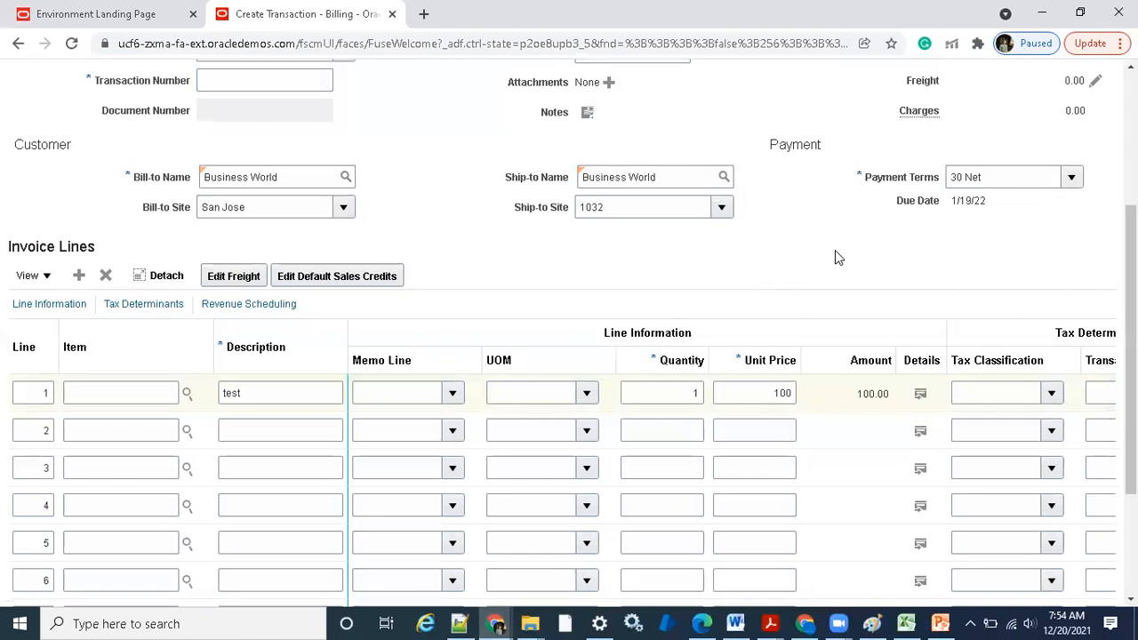
Complete the invoice and open it for review
{"action": "scroll", "coordinate": [835, 256], "scroll_direction": "up", "scroll_amount": 3}
{"action": "left_click", "coordinate": [1043, 126]}
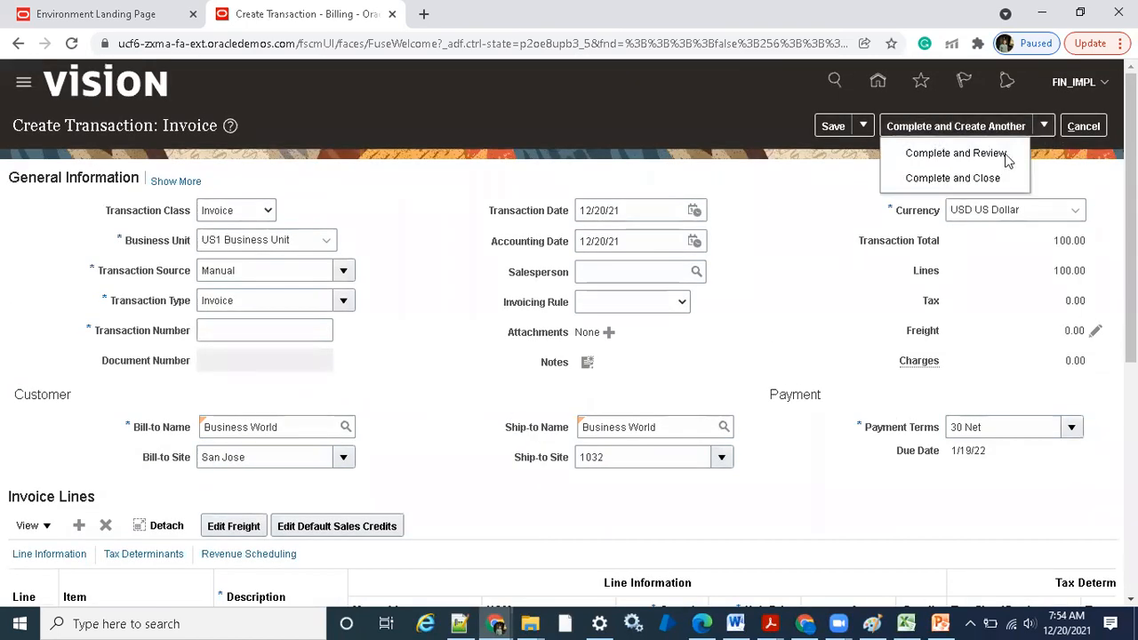
{"action": "left_click", "coordinate": [967, 156]}
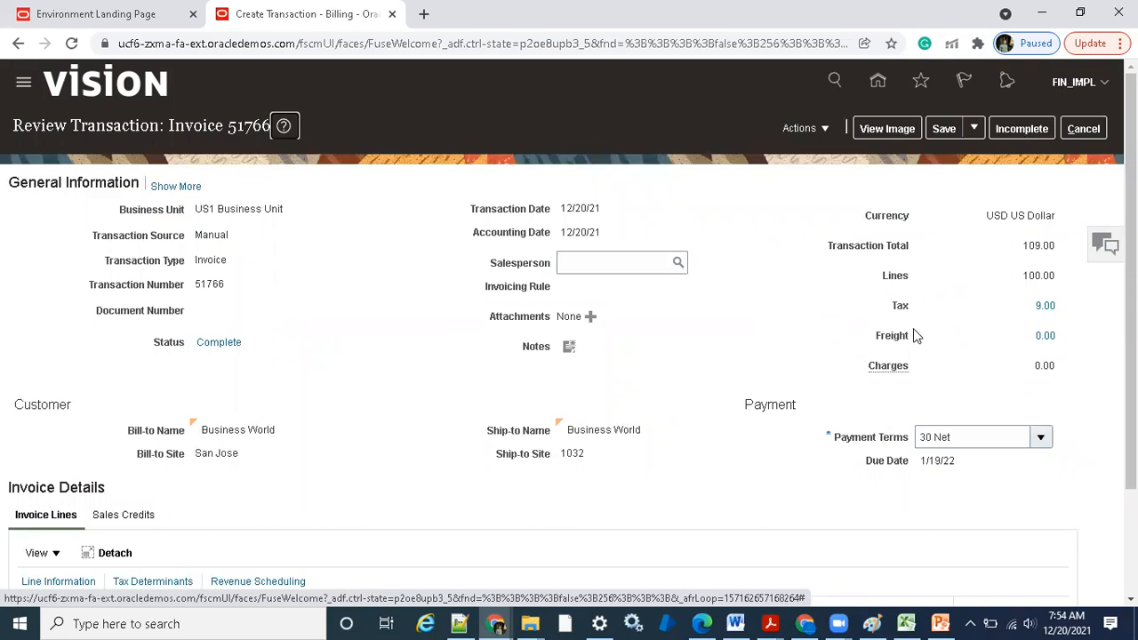
Open the adjustments of the completed invoice and start creating a new adjustment
{"action": "left_click", "coordinate": [824, 131]}
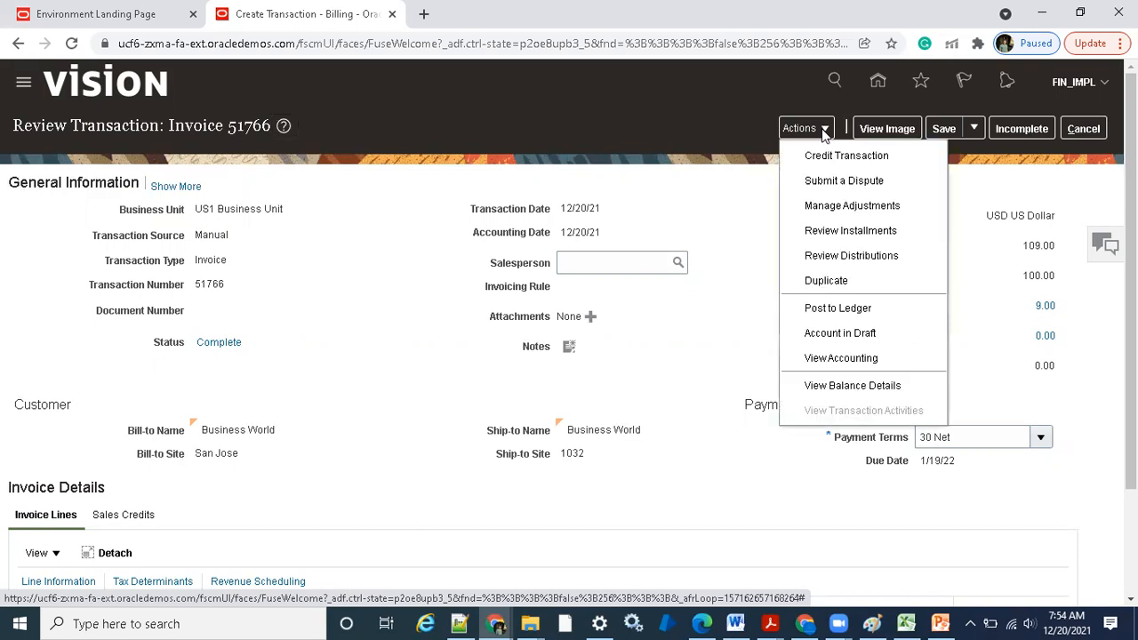
{"action": "left_click", "coordinate": [822, 206]}
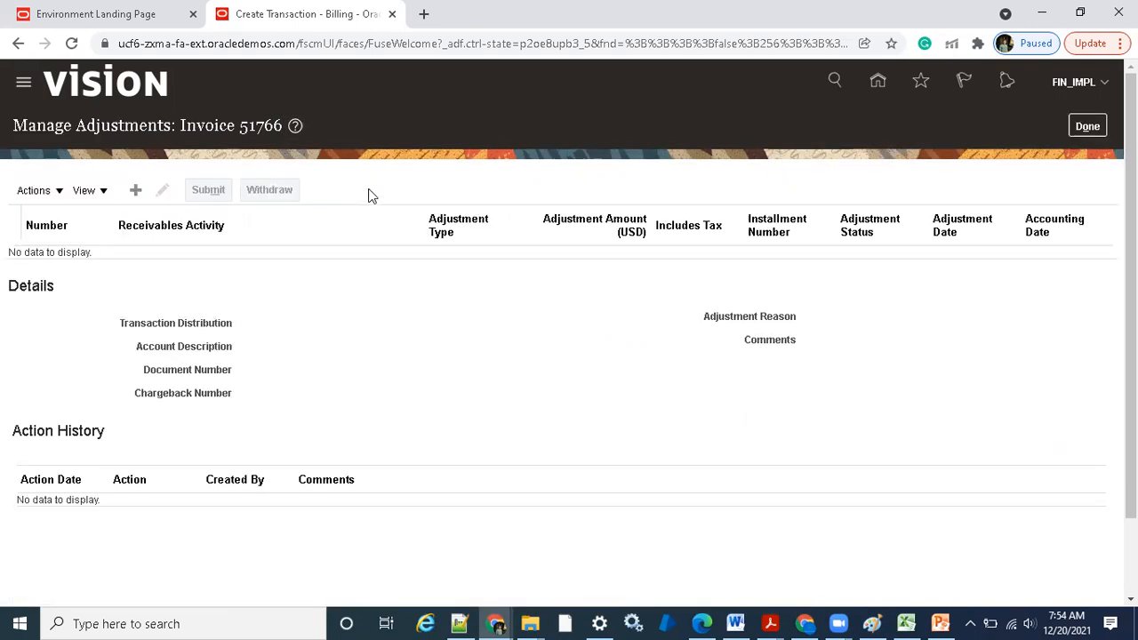
{"action": "left_click", "coordinate": [136, 190]}
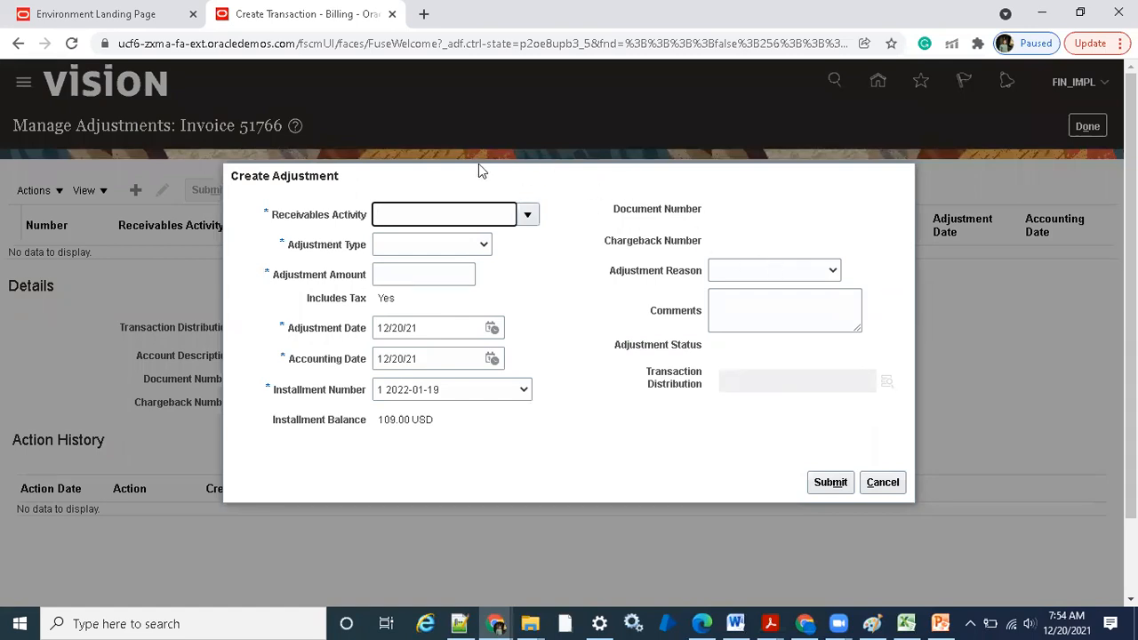
{"action": "left_click_drag", "start_coordinate": [608, 272], "coordinate": [707, 273]}
{"action": "left_click", "coordinate": [635, 300]}
{"action": "left_click_drag", "start_coordinate": [611, 280], "coordinate": [696, 285]}
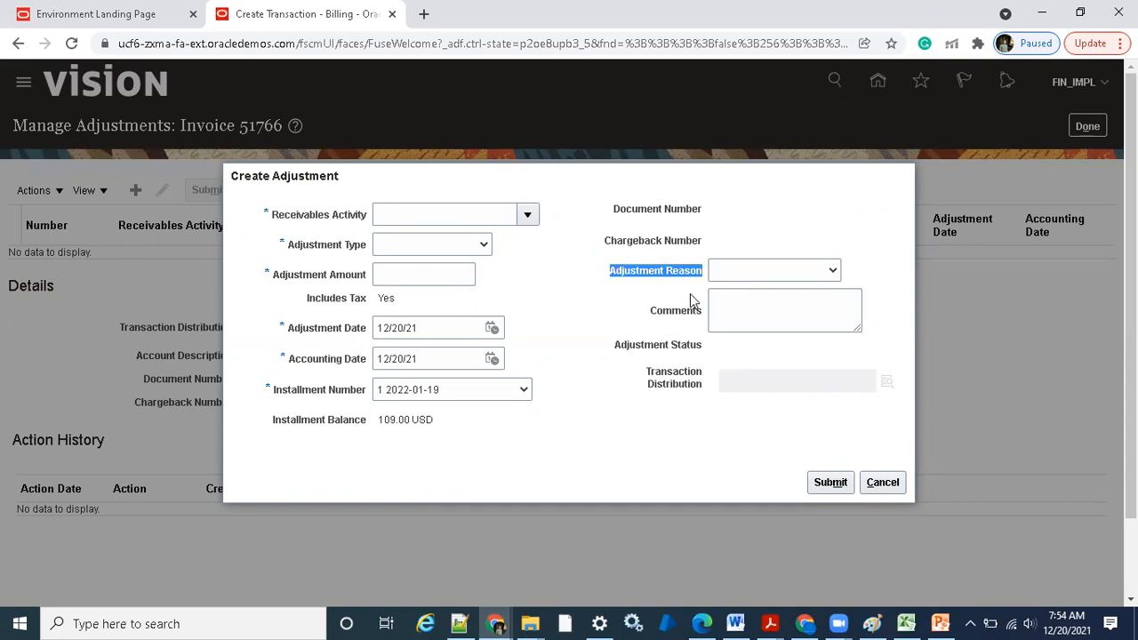
{"action": "left_click", "coordinate": [690, 282]}
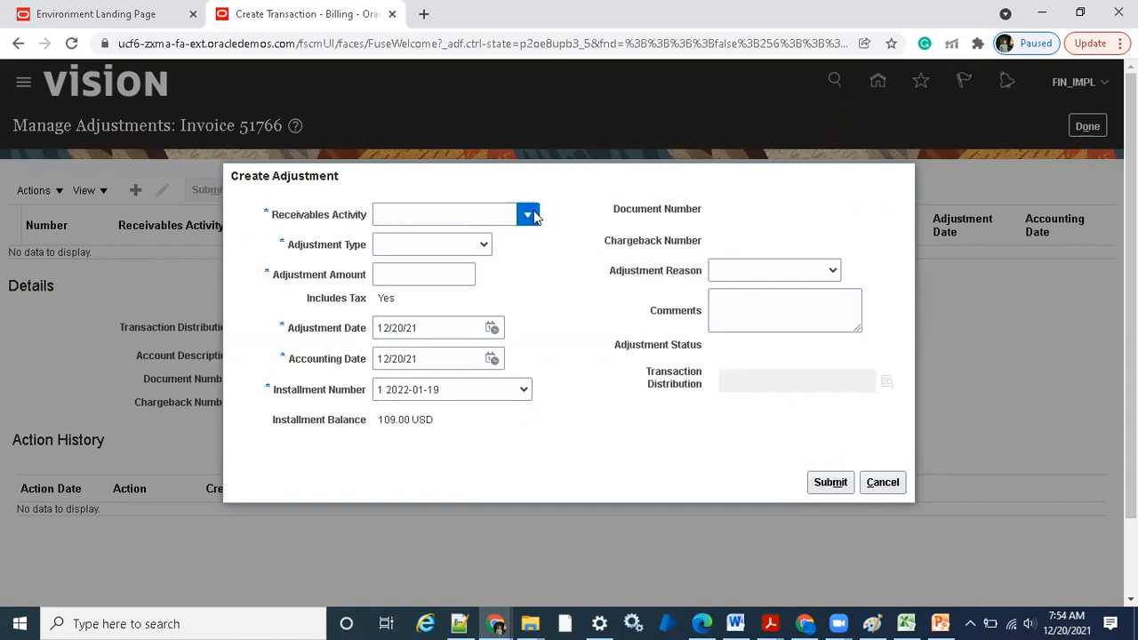
Set the adjustment's receivables activity to Adjustment (Bad Debt) and its type to Line Adjustments
{"action": "left_click", "coordinate": [528, 216]}
{"action": "key", "text": "Escape"}
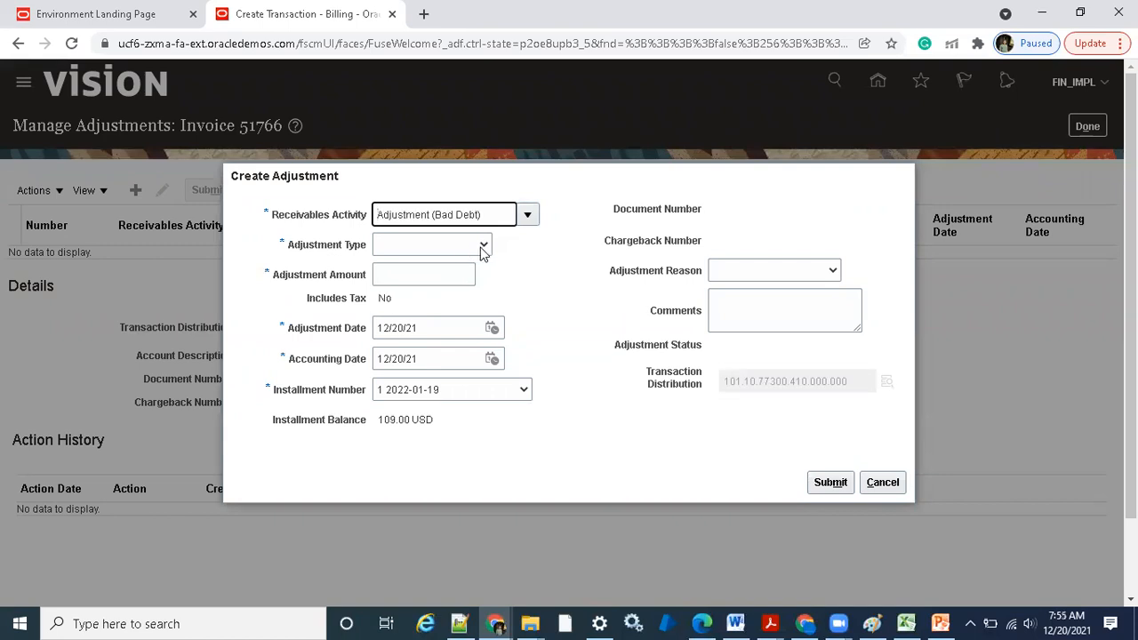
{"action": "left_click", "coordinate": [481, 247]}
{"action": "left_click", "coordinate": [453, 315]}
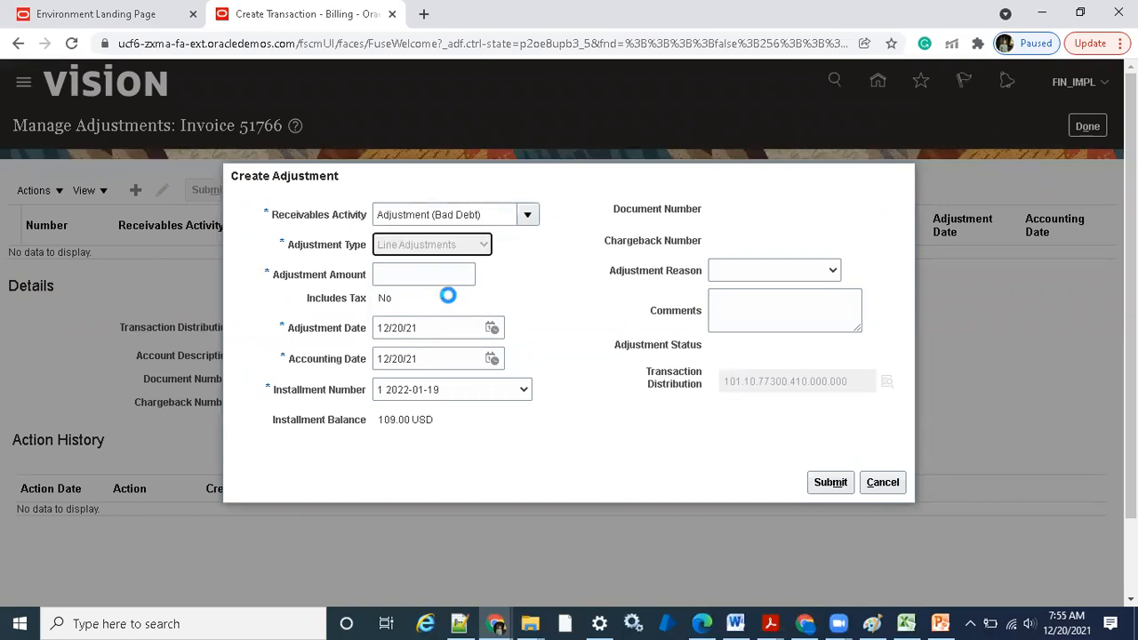
Enter an adjustment amount of -1 and submit the adjustment without a reason
{"action": "left_click", "coordinate": [431, 276]}
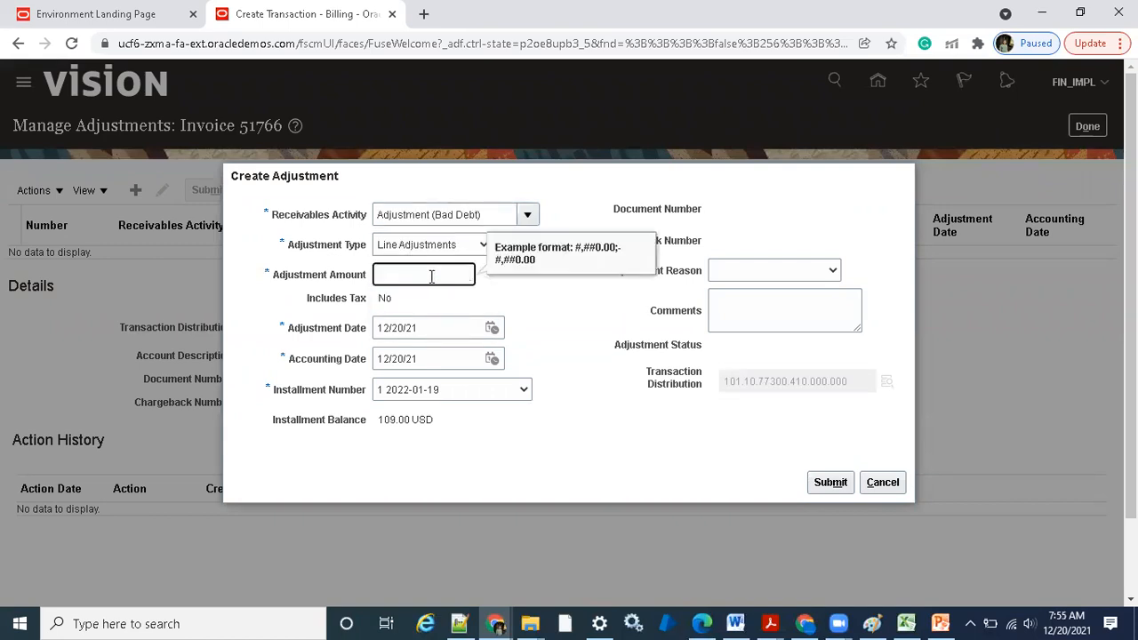
{"action": "type", "text": "-1"}
{"action": "left_click", "coordinate": [653, 302]}
{"action": "left_click", "coordinate": [827, 493]}
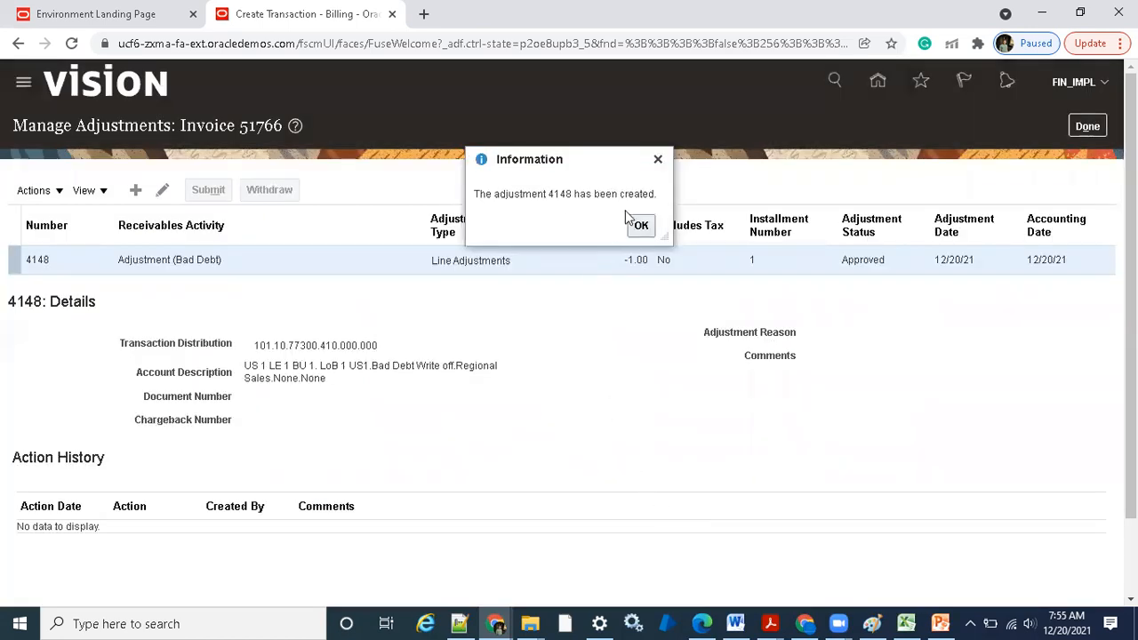
{"action": "left_click", "coordinate": [641, 226]}
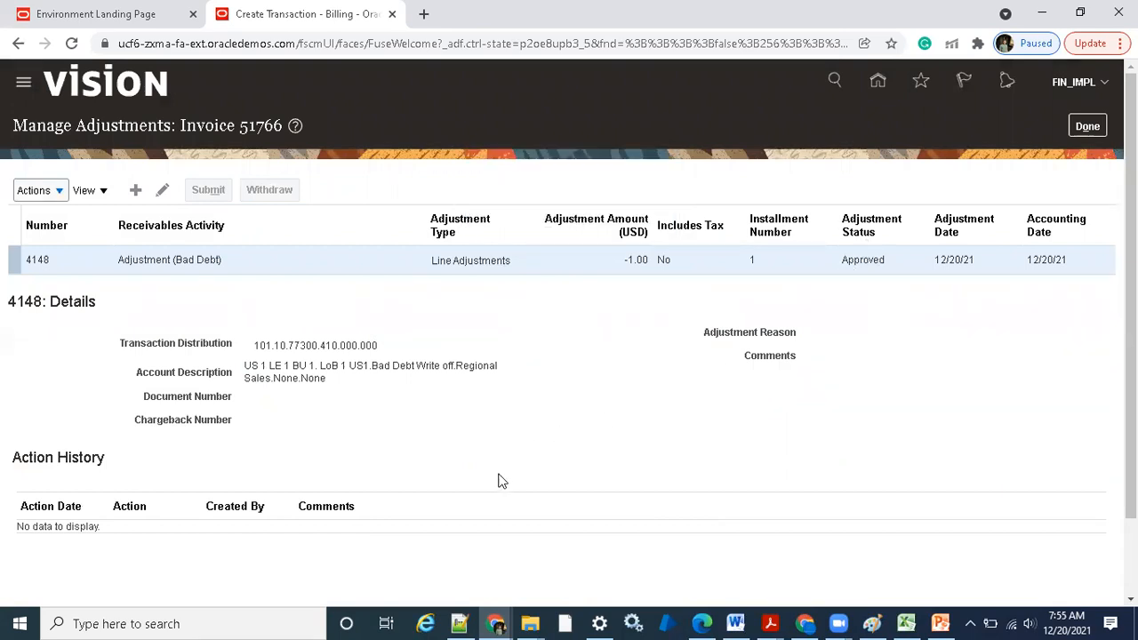
Switch to the incognito browser window with Oracle Applications and sign out of the student account
{"action": "left_click", "coordinate": [500, 623]}
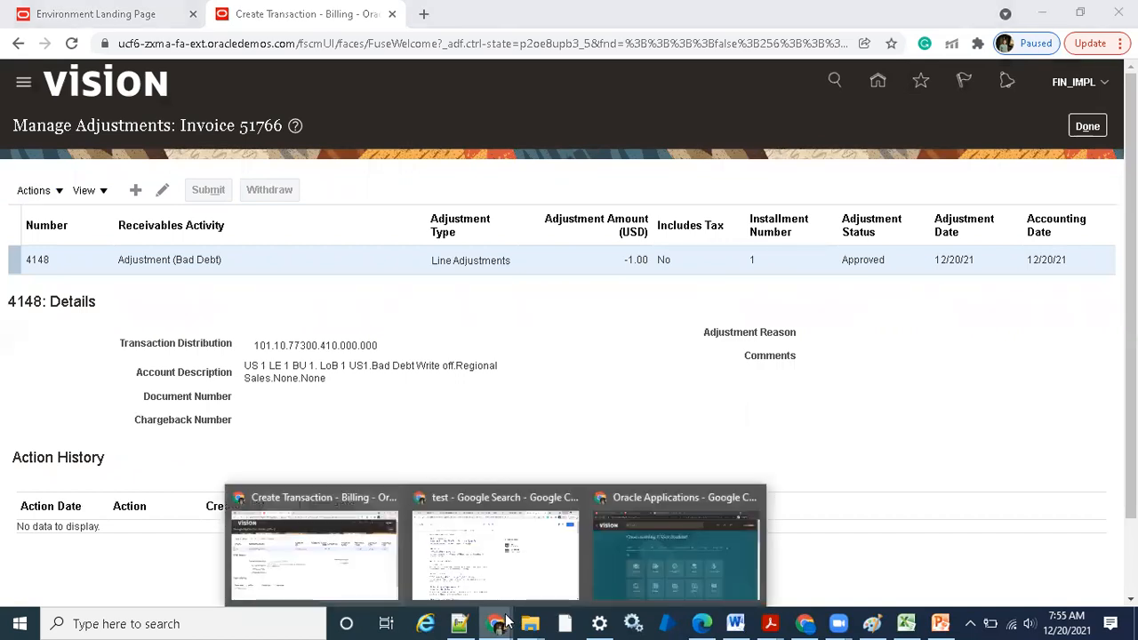
{"action": "left_click", "coordinate": [622, 573]}
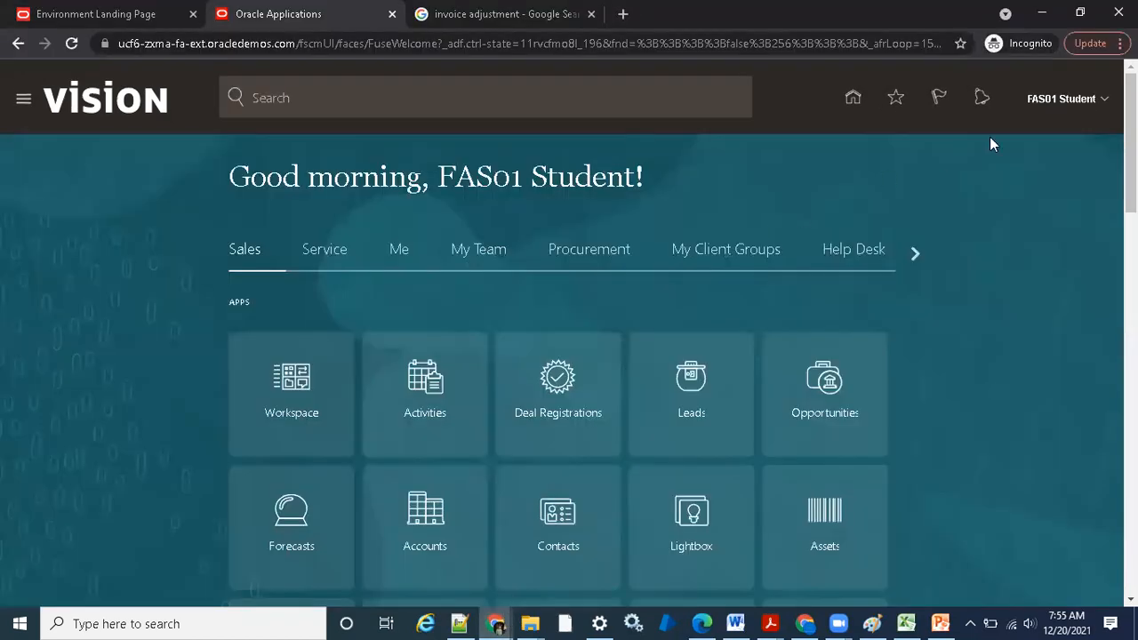
{"action": "left_click", "coordinate": [1067, 100]}
{"action": "left_click", "coordinate": [1068, 131]}
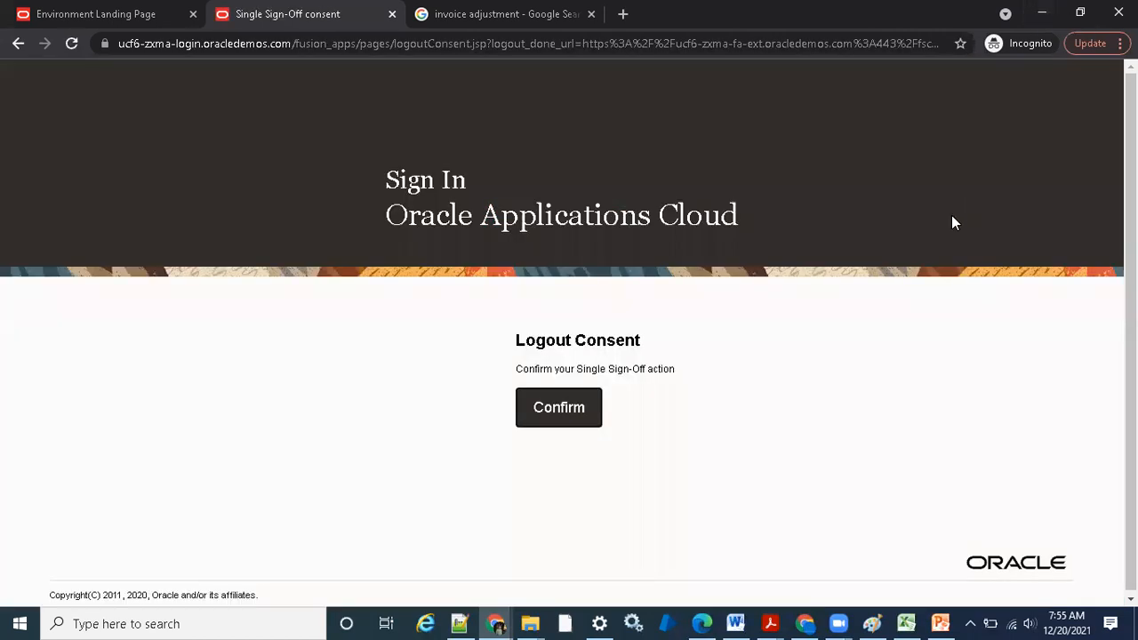
{"action": "left_click", "coordinate": [522, 414]}
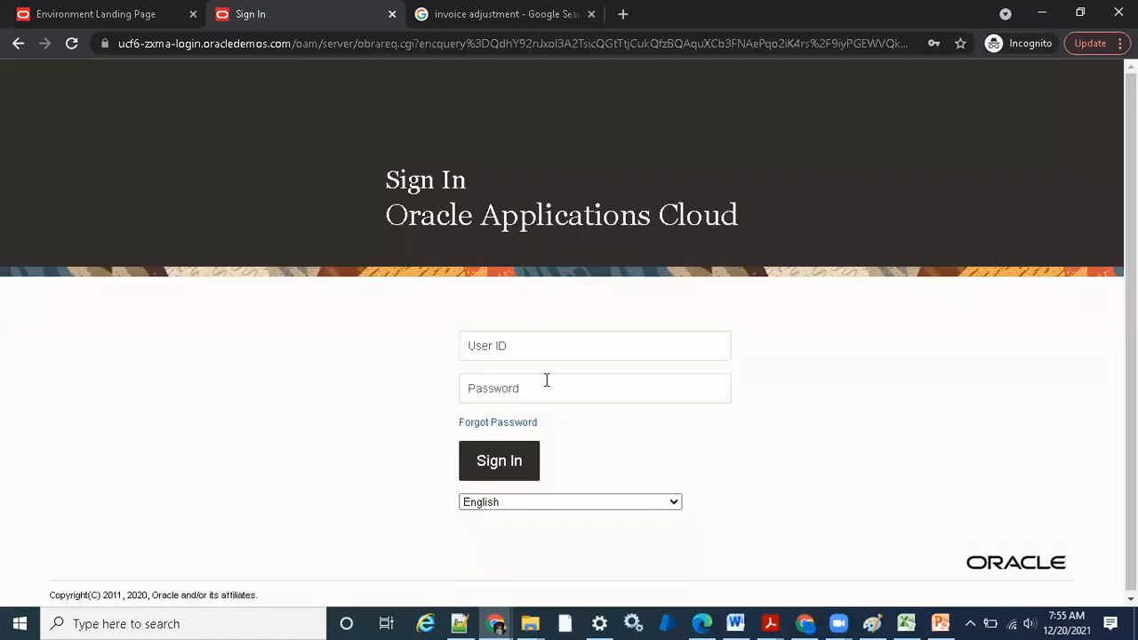
Fill in the saved fin_impl username and account password, and sign in to Oracle Applications Cloud
{"action": "left_click", "coordinate": [547, 381]}
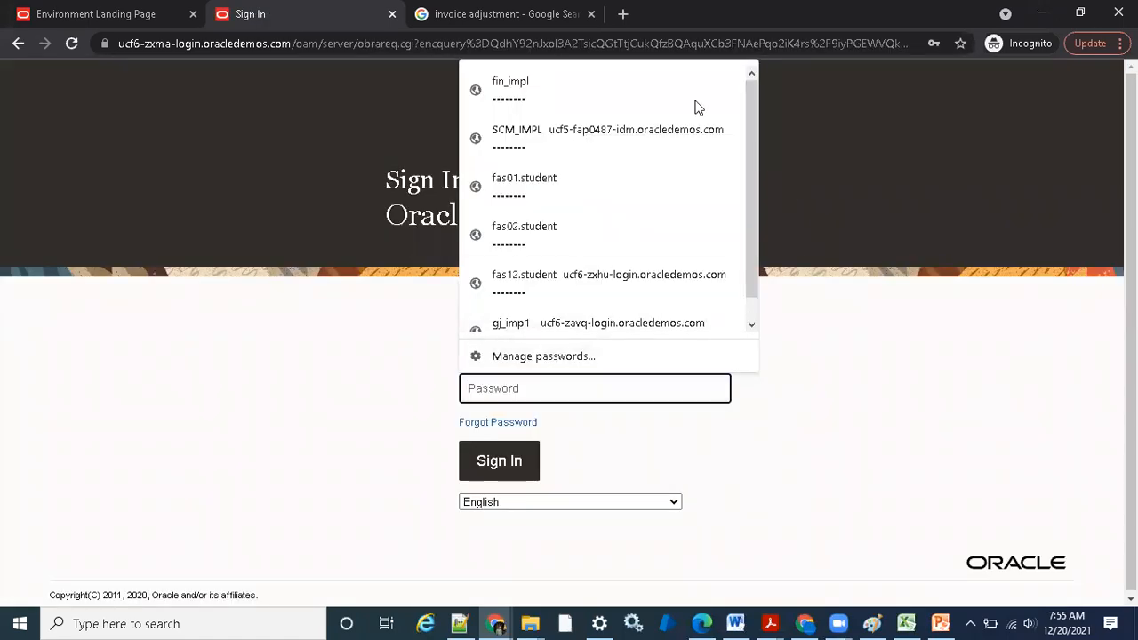
{"action": "left_click", "coordinate": [621, 105]}
{"action": "left_click", "coordinate": [520, 461]}
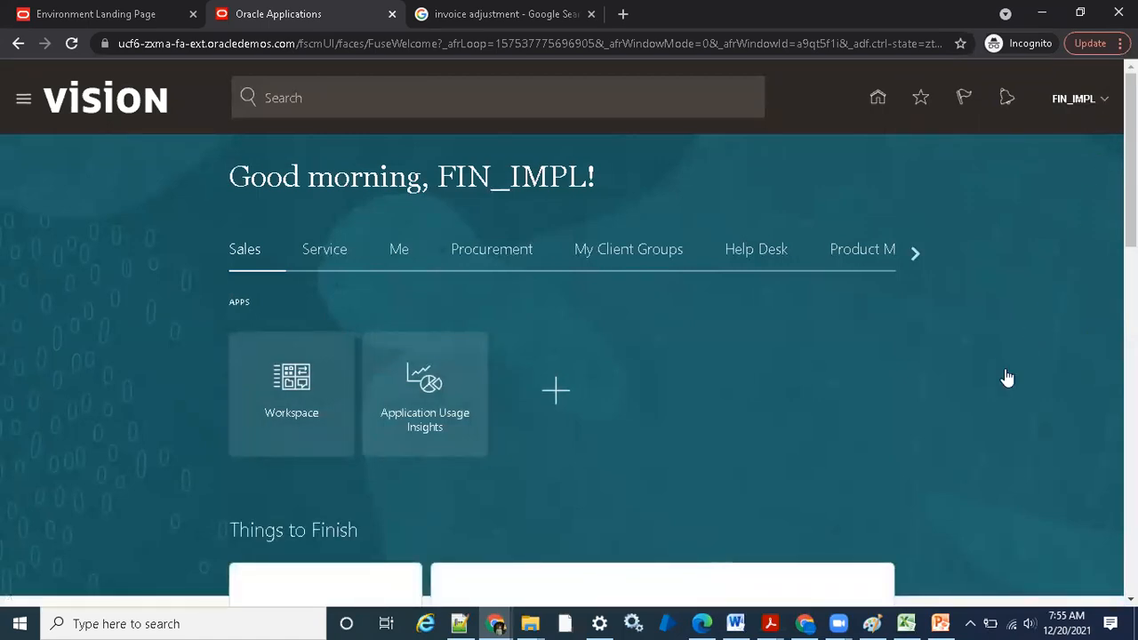
Open Setup and Maintenance and switch the setup offering to Financials
{"action": "left_click", "coordinate": [823, 345]}
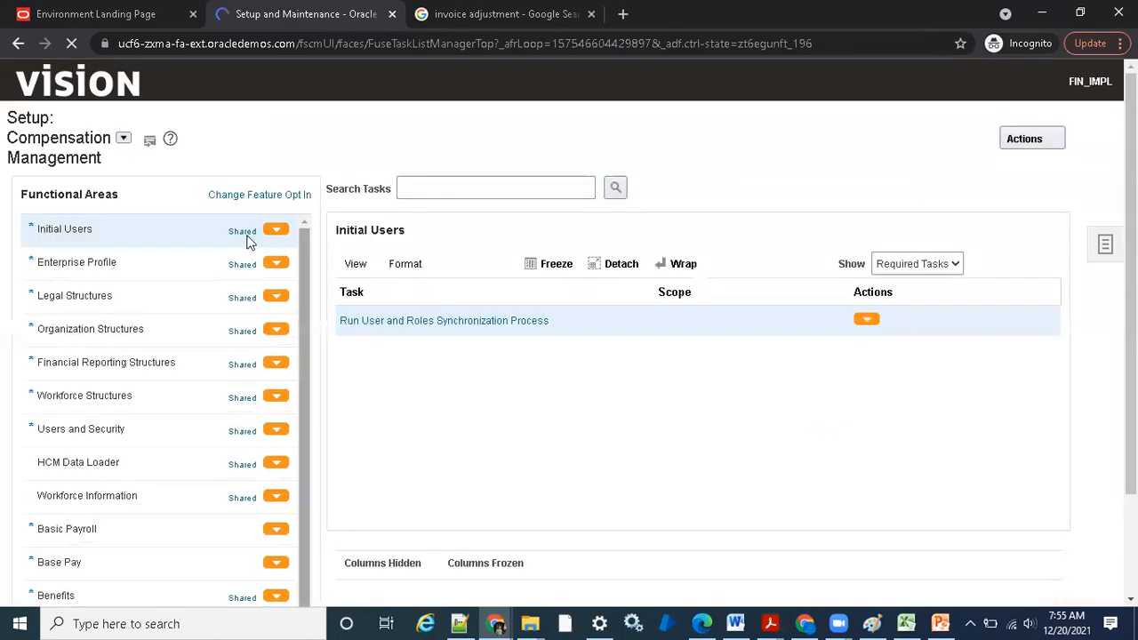
{"action": "left_click", "coordinate": [277, 122]}
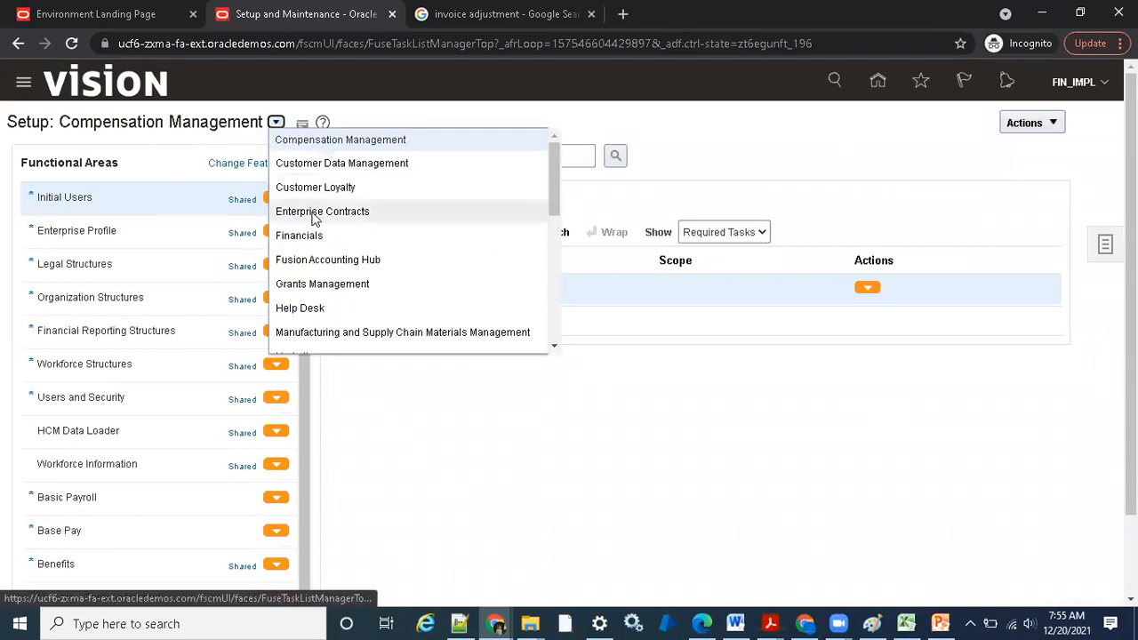
{"action": "left_click", "coordinate": [318, 244]}
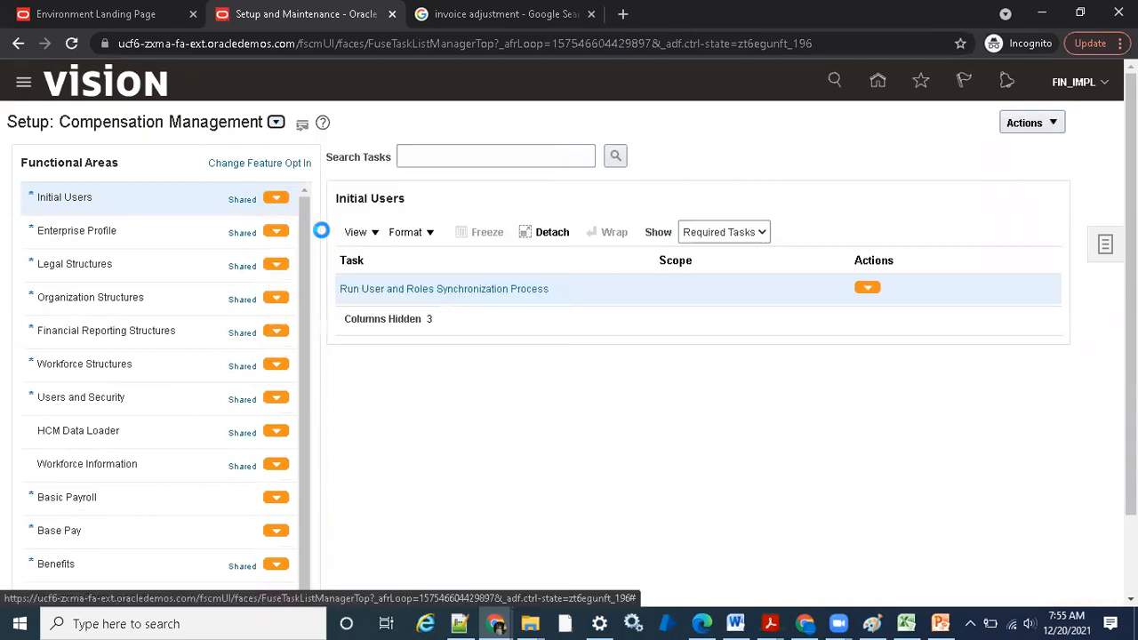
Search the setup tasks for "receivables profile" and open Manage Receivables Profile Options
{"action": "left_click", "coordinate": [539, 156]}
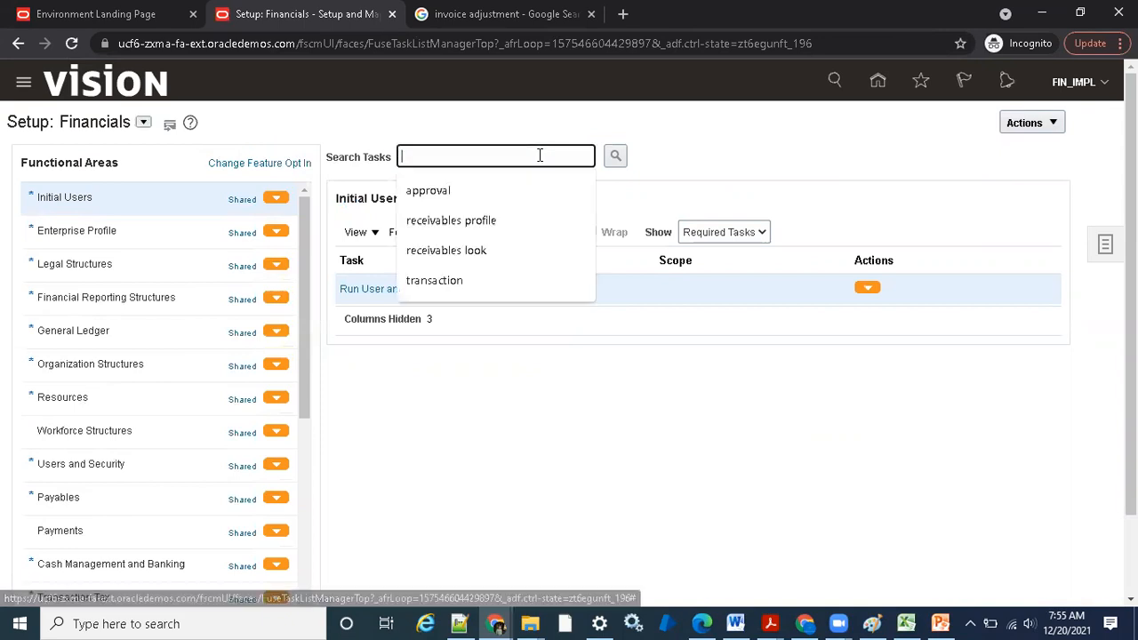
{"action": "left_click", "coordinate": [498, 221]}
{"action": "left_click", "coordinate": [613, 162]}
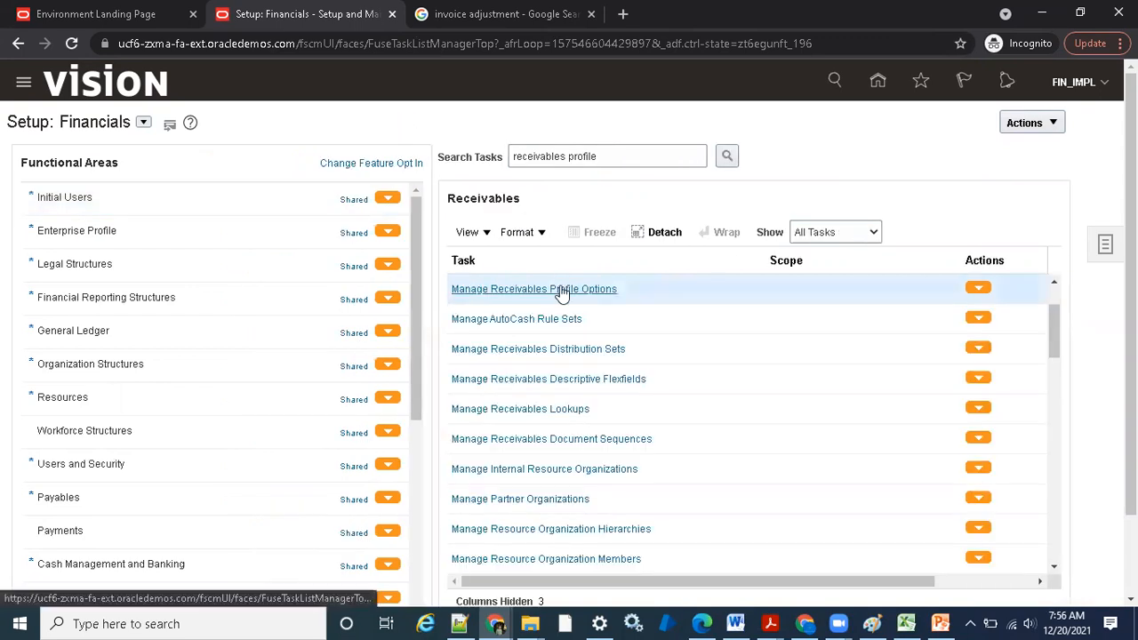
{"action": "left_click", "coordinate": [560, 291]}
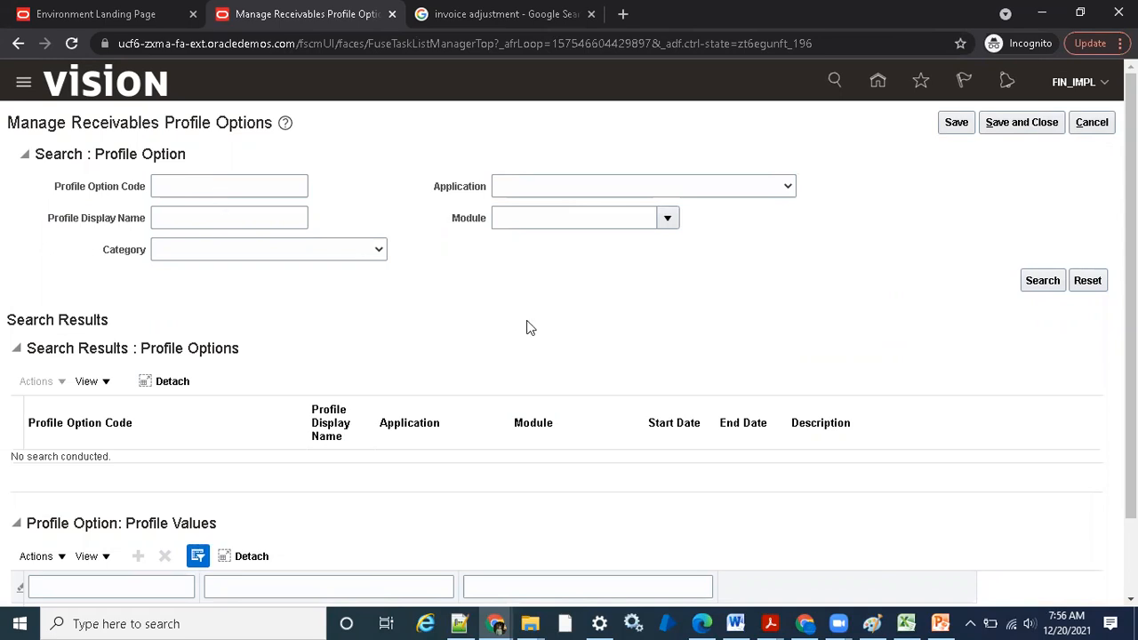
Switch to the Accounts Receivables presentation in PowerPoint and check the profile code and name for requiring an adjustment reason
{"action": "left_click", "coordinate": [938, 624]}
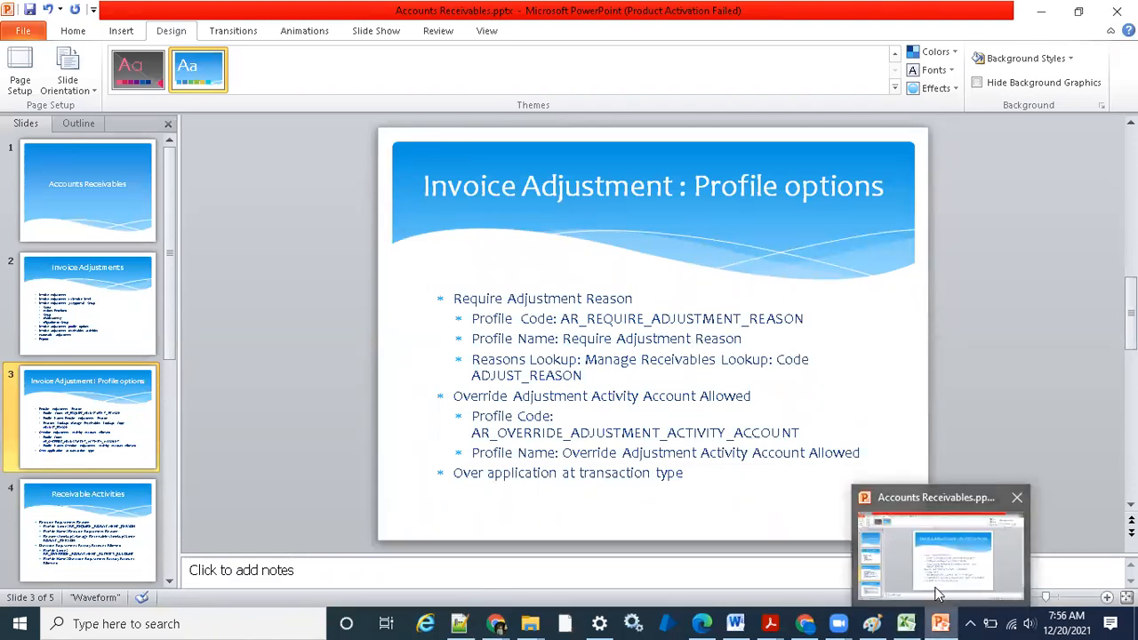
{"action": "mouse_move", "coordinate": [827, 622]}
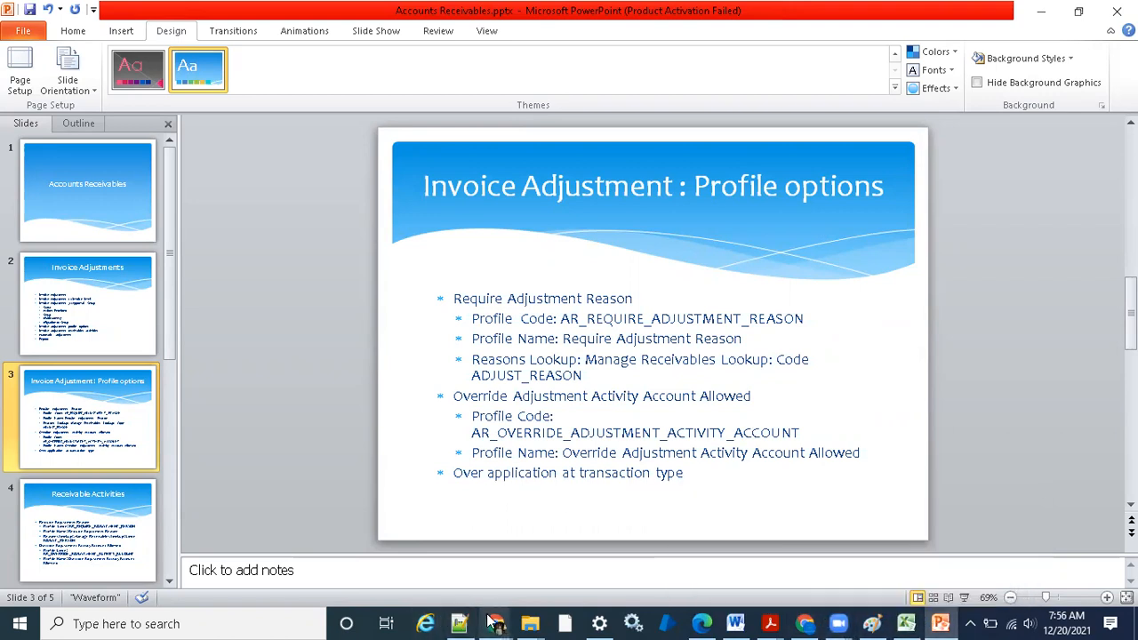
{"action": "mouse_move", "coordinate": [491, 622]}
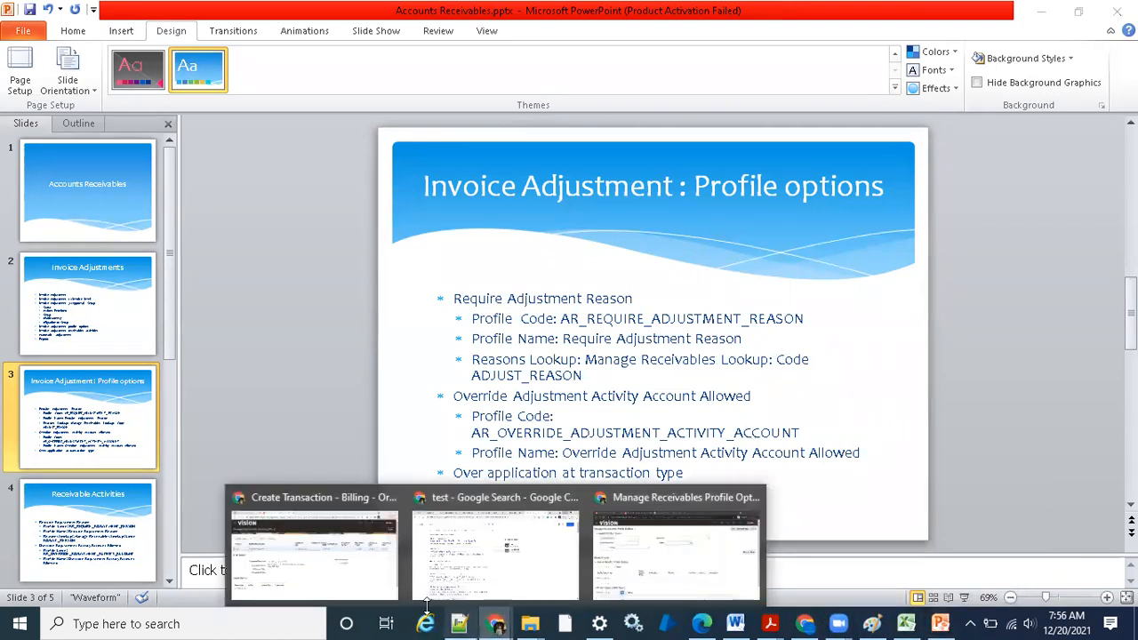
Return to Chrome, search the profile options by display name "Require Adjust", and widen the Profile Display Name column to review the profile values
{"action": "left_click", "coordinate": [650, 558]}
{"action": "left_click", "coordinate": [170, 183]}
{"action": "left_click", "coordinate": [170, 223]}
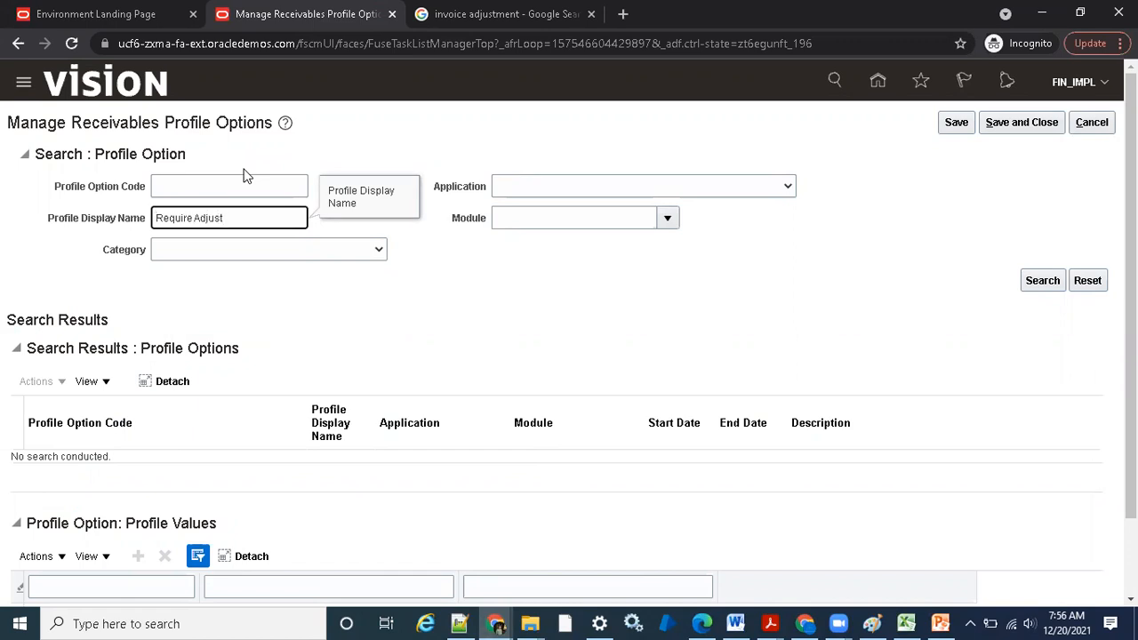
{"action": "type", "text": "Require Adjust"}
{"action": "key", "text": "Return"}
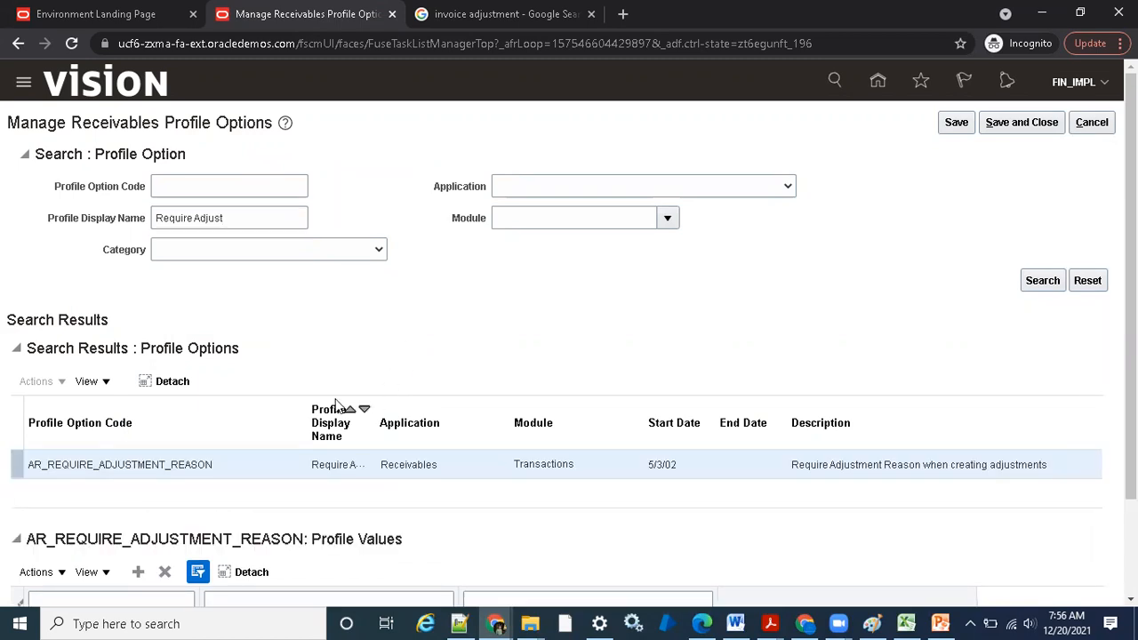
{"action": "left_click_drag", "start_coordinate": [304, 414], "coordinate": [259, 418]}
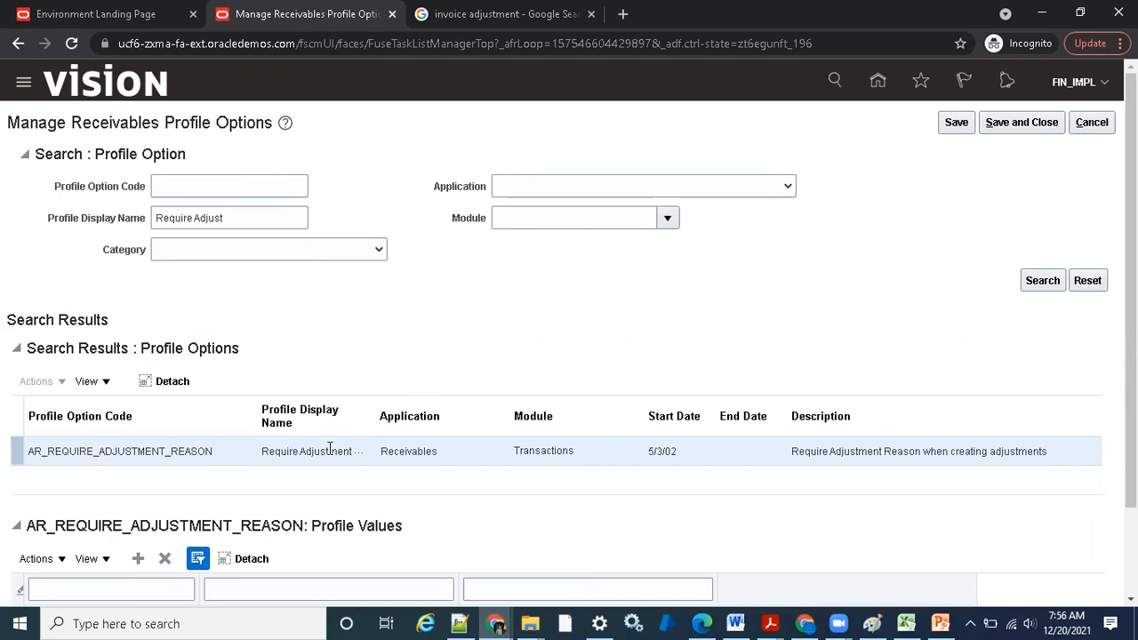
{"action": "scroll", "coordinate": [524, 356], "scroll_direction": "down", "scroll_amount": 2}
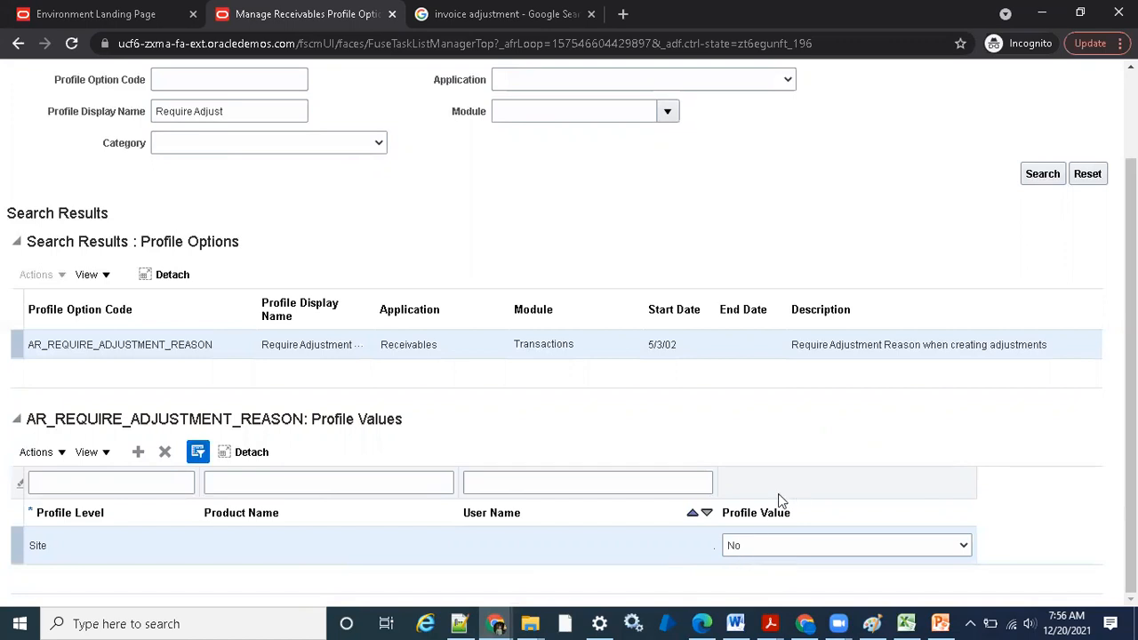
Set the Site-level profile value of AR_REQUIRE_ADJUSTMENT_REASON to Yes
{"action": "left_click", "coordinate": [808, 541]}
{"action": "left_click", "coordinate": [805, 577]}
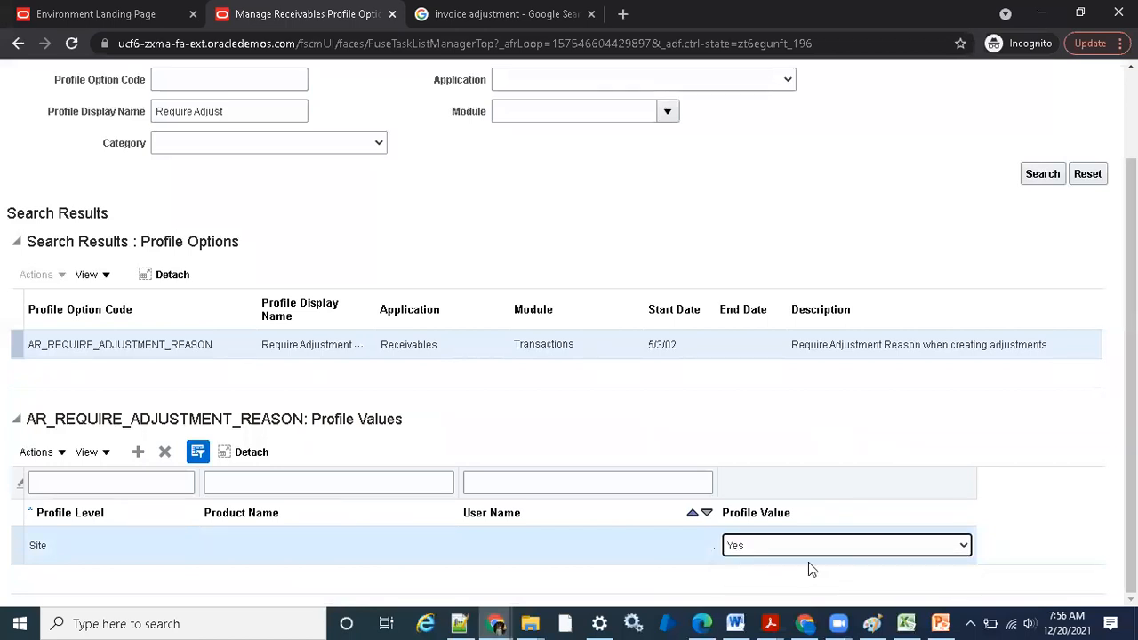
{"action": "scroll", "coordinate": [1056, 336], "scroll_direction": "up", "scroll_amount": 1}
{"action": "scroll", "coordinate": [1056, 336], "scroll_direction": "up", "scroll_amount": 1}
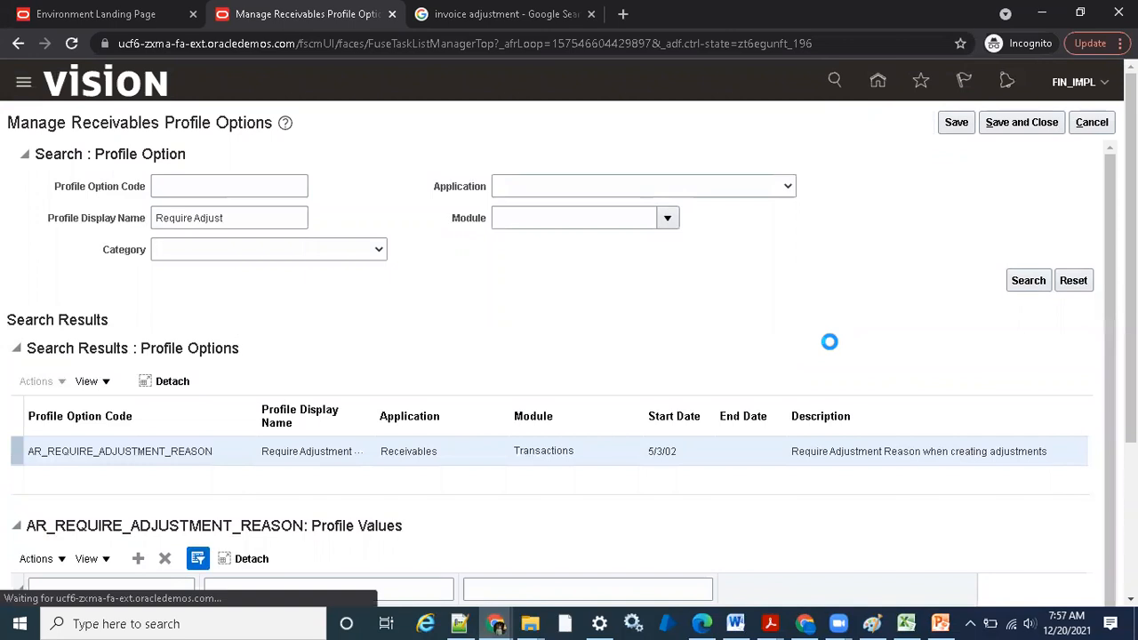
Add a profile value row to check which profile levels are available, and delete the row again
{"action": "scroll", "coordinate": [800, 365], "scroll_direction": "down", "scroll_amount": 2}
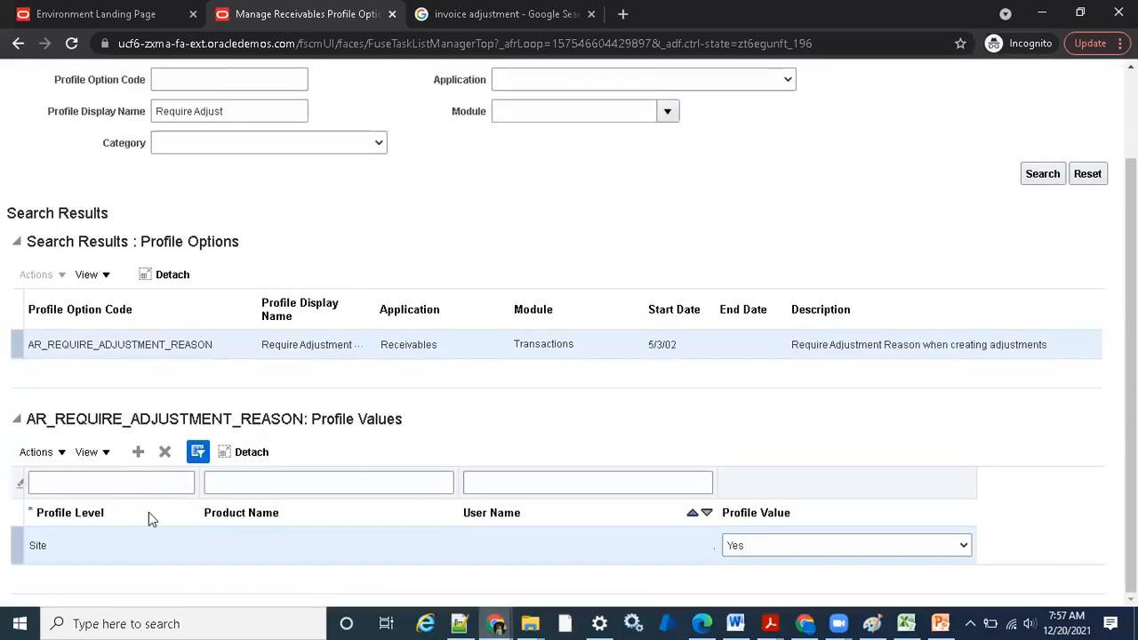
{"action": "left_click", "coordinate": [138, 454]}
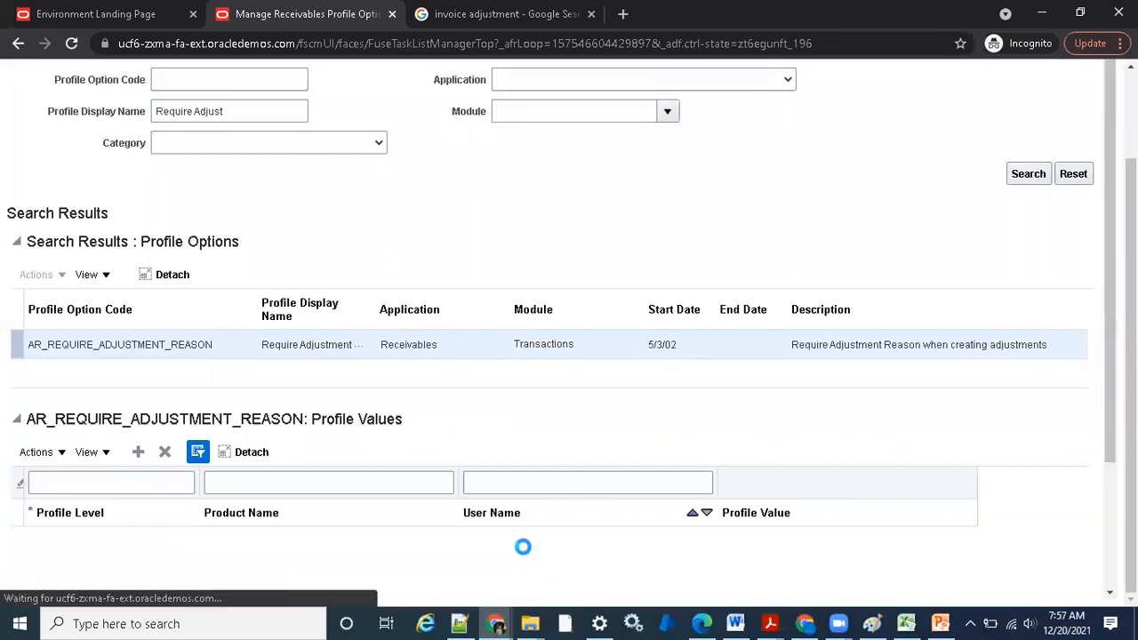
{"action": "left_click", "coordinate": [184, 509]}
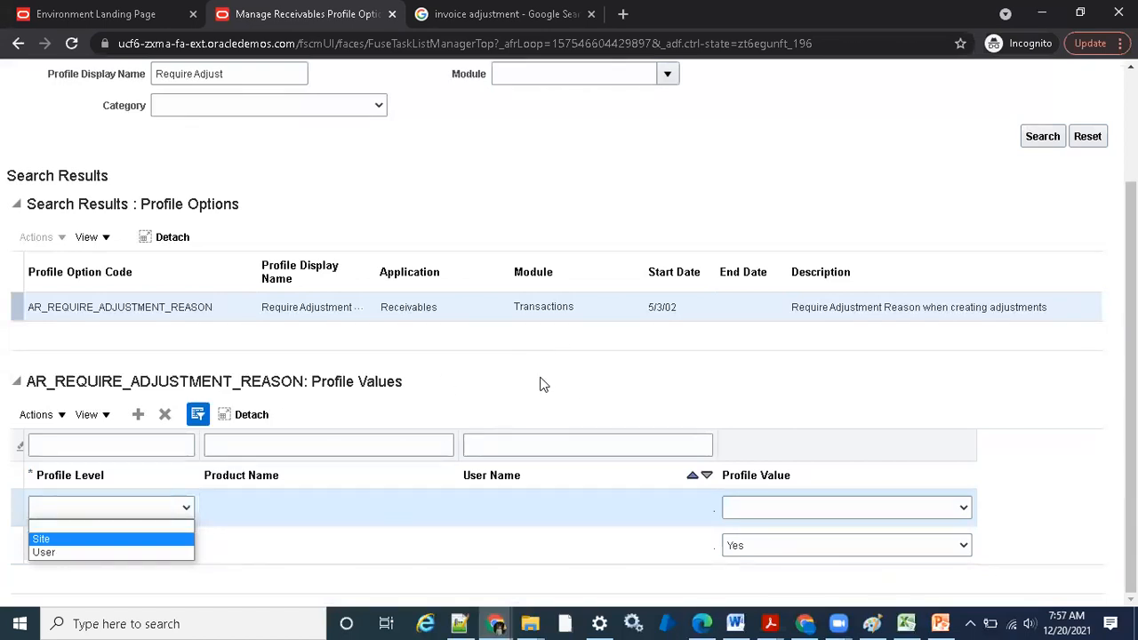
{"action": "left_click", "coordinate": [400, 519]}
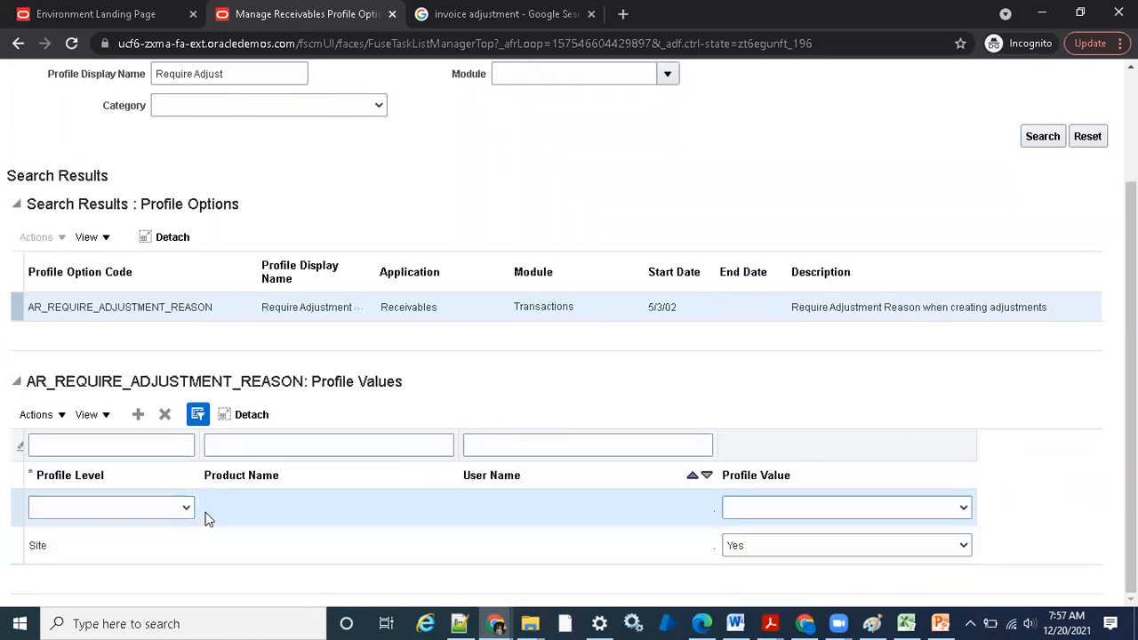
{"action": "left_click", "coordinate": [165, 414]}
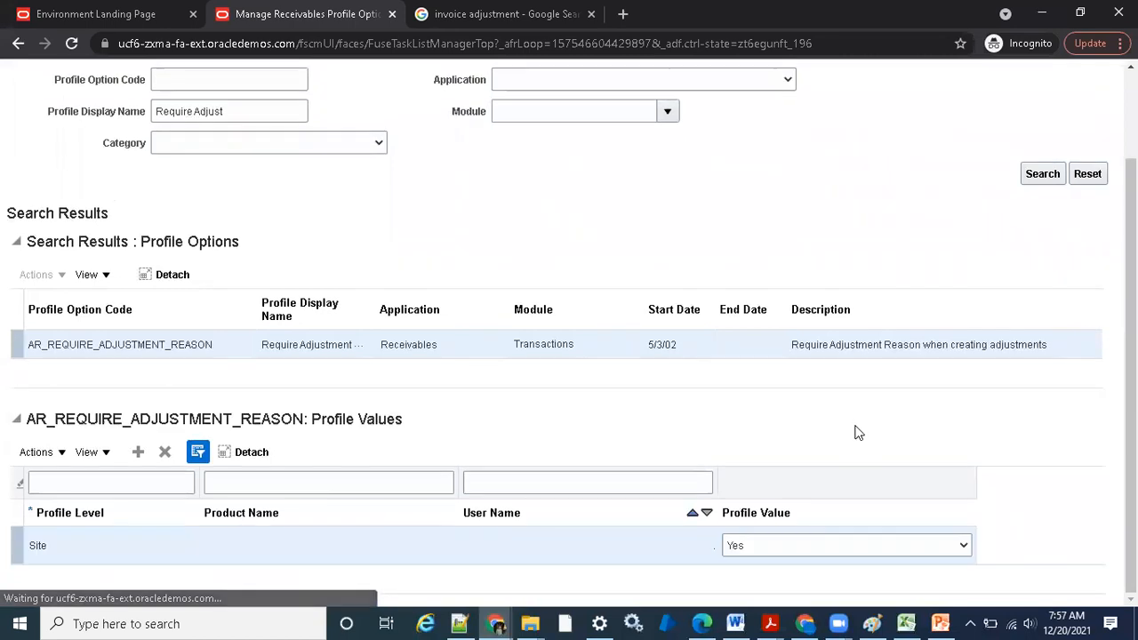
Save the profile option change and start a new adjustment for the invoice in the Create Transaction browser window
{"action": "scroll", "coordinate": [928, 277], "scroll_direction": "up", "scroll_amount": 2}
{"action": "left_click", "coordinate": [956, 125]}
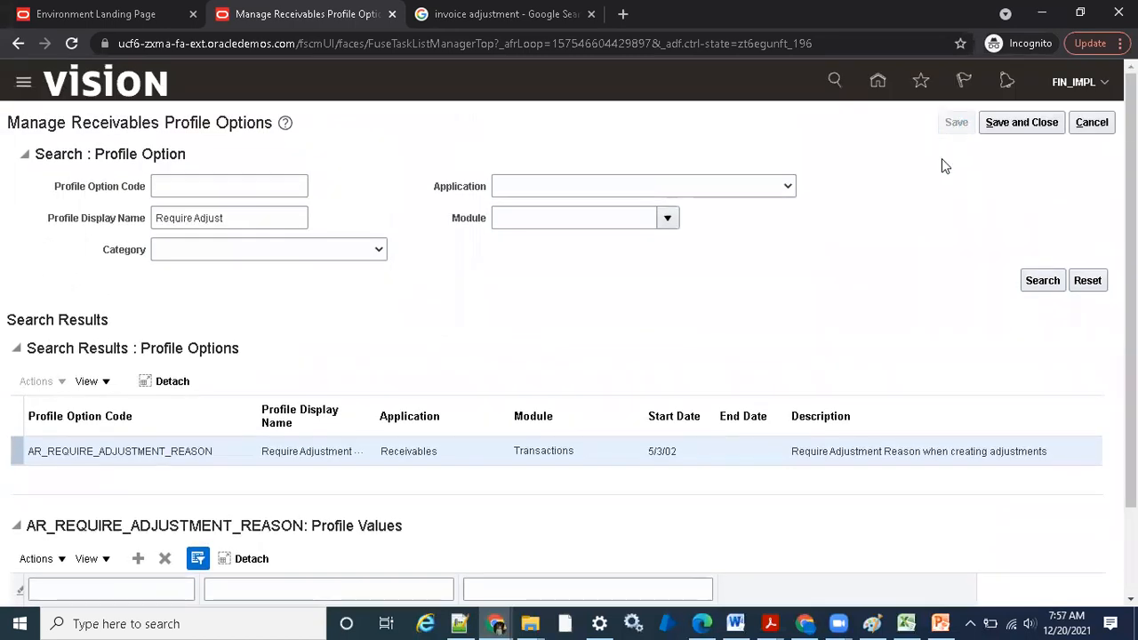
{"action": "mouse_move", "coordinate": [498, 618]}
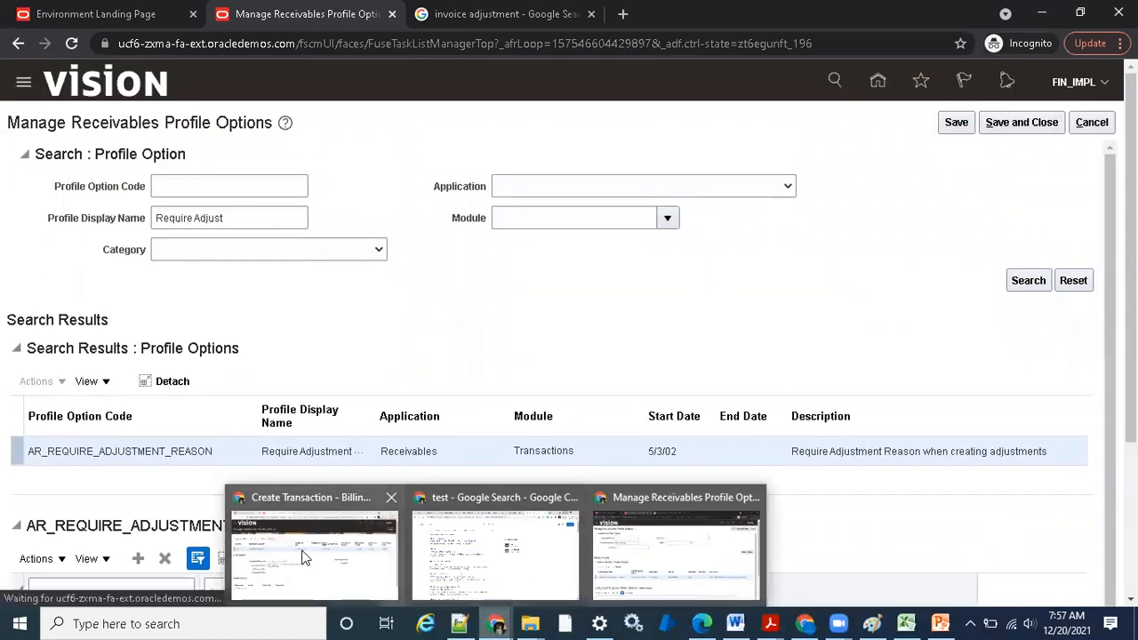
{"action": "left_click", "coordinate": [302, 557]}
{"action": "left_click", "coordinate": [134, 190]}
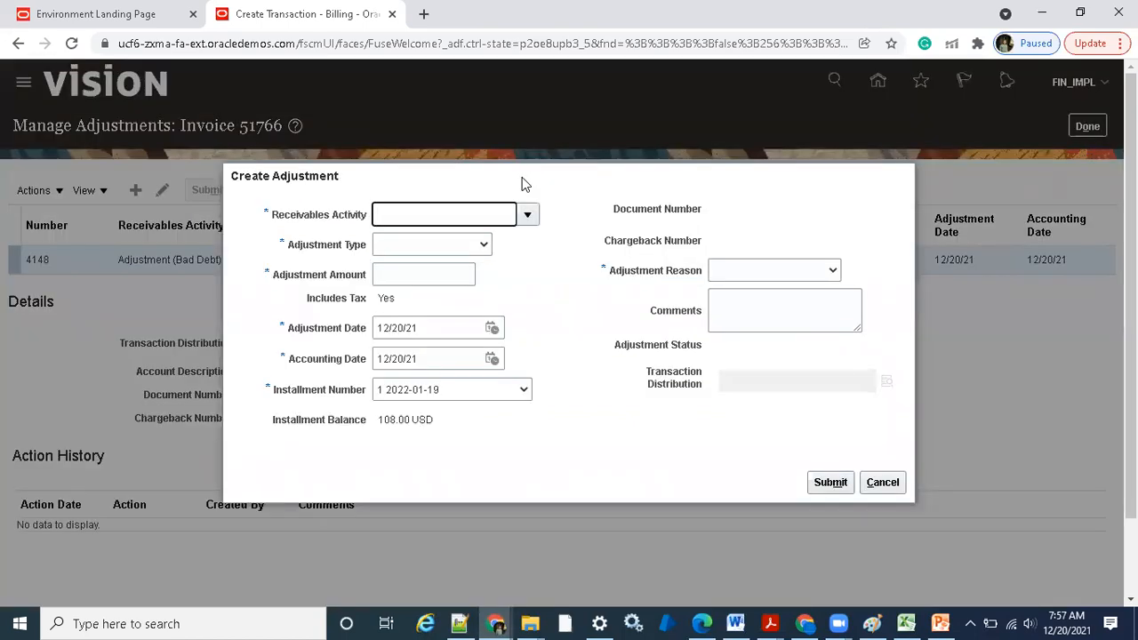
Check the required marker beside the Adjustment Reason field of the new adjustment
{"action": "left_click", "coordinate": [599, 265]}
{"action": "left_click_drag", "start_coordinate": [598, 264], "coordinate": [609, 275]}
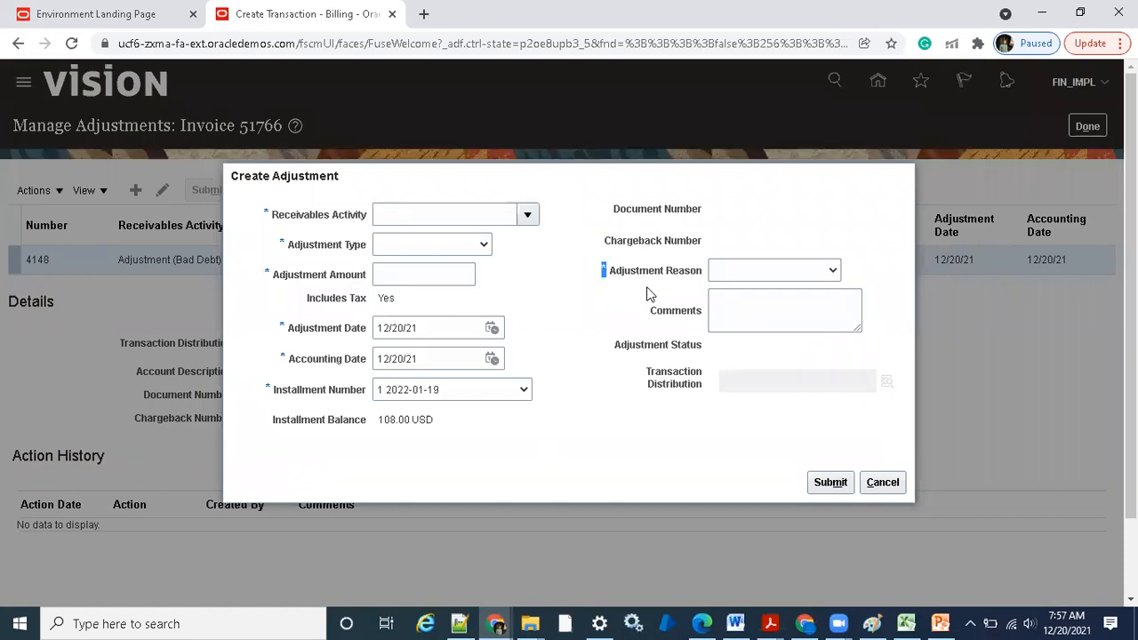
{"action": "left_click_drag", "start_coordinate": [607, 272], "coordinate": [703, 270]}
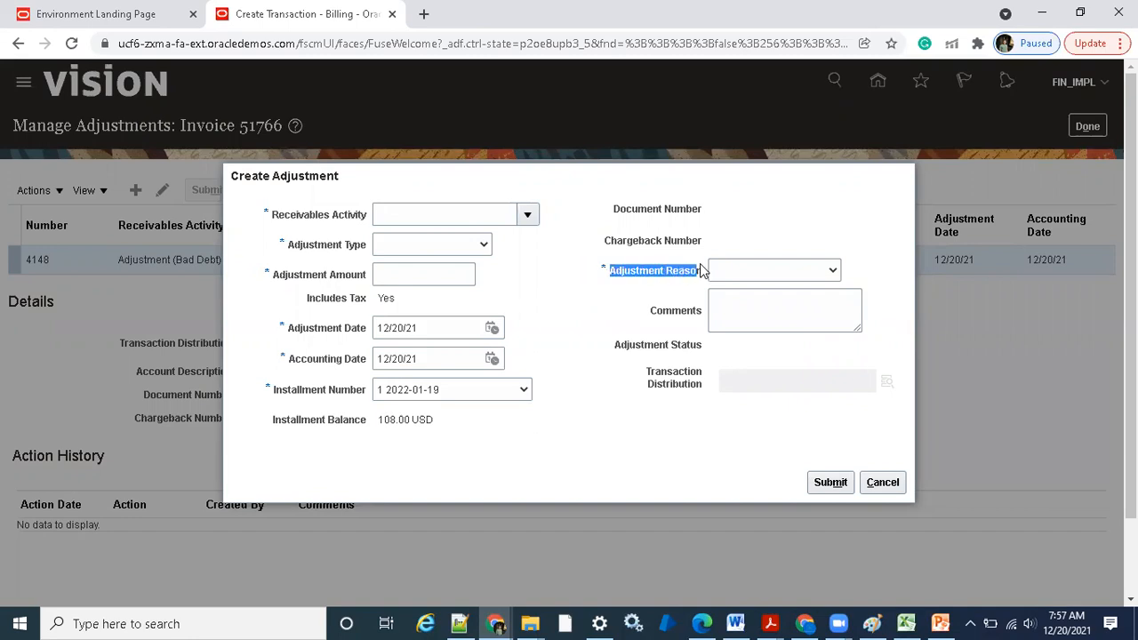
Set the receivables activity to Adjustment (Bad Debt) and the adjustment type to Line Adjustments
{"action": "left_click", "coordinate": [527, 214]}
{"action": "left_click", "coordinate": [465, 245]}
{"action": "left_click", "coordinate": [463, 246]}
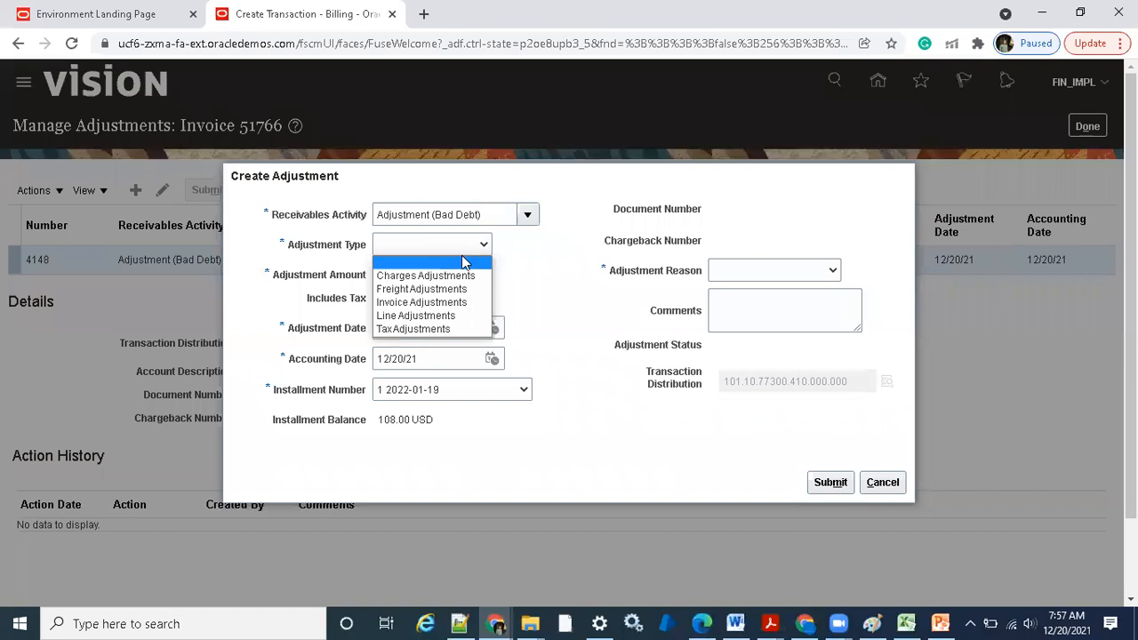
{"action": "left_click", "coordinate": [460, 303]}
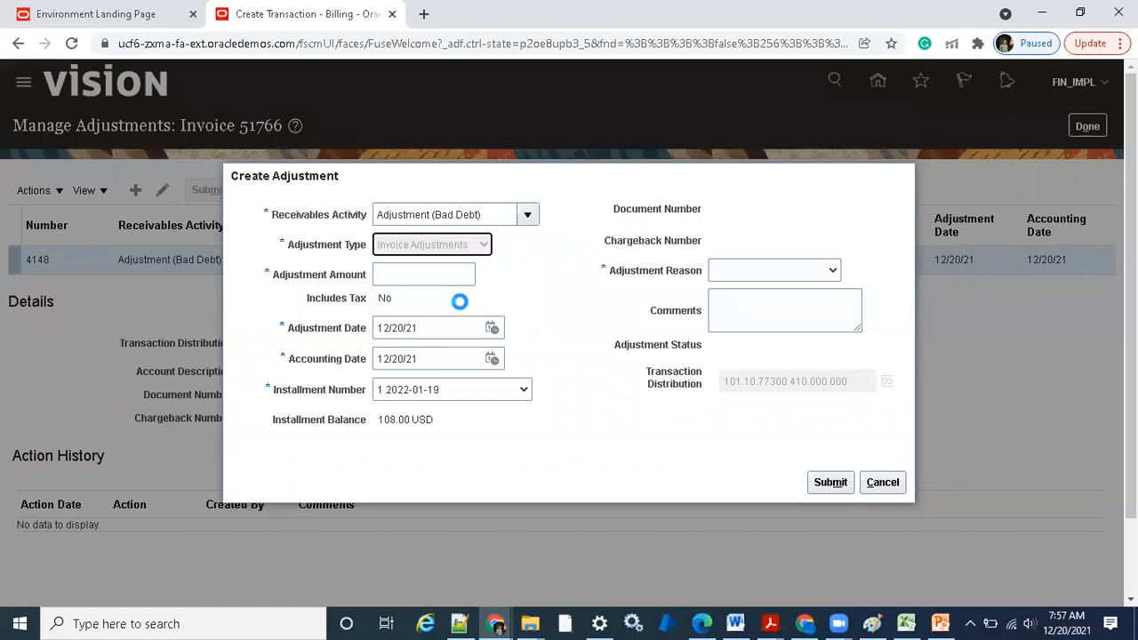
{"action": "left_click", "coordinate": [469, 250]}
{"action": "left_click", "coordinate": [447, 318]}
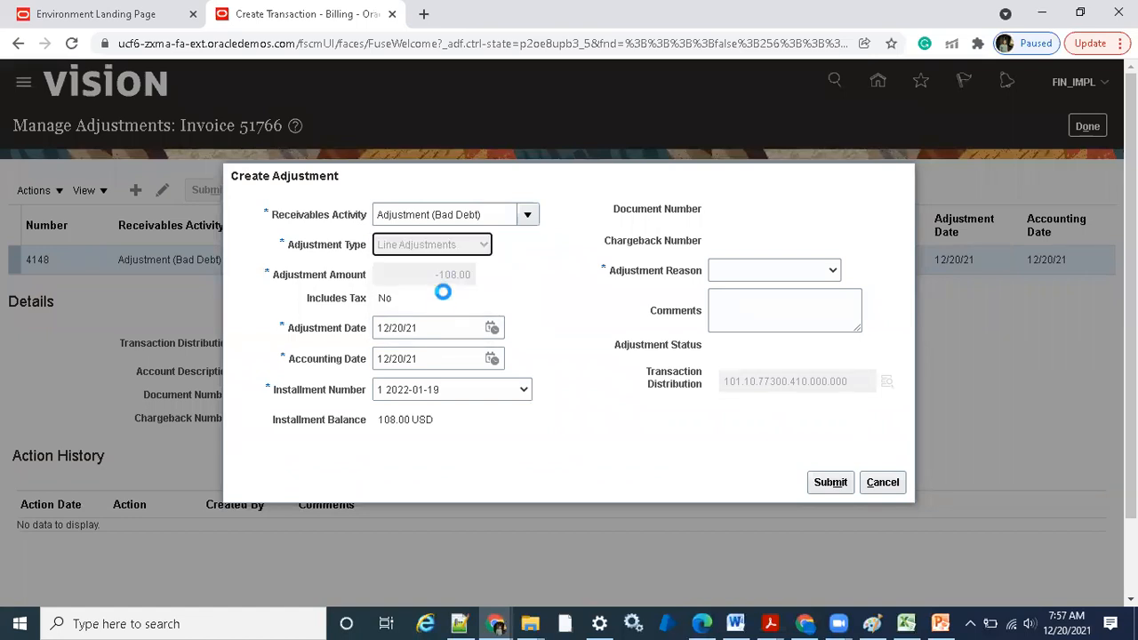
Set the adjustment amount to -1.00 and try to submit the adjustment without a reason
{"action": "left_click", "coordinate": [435, 276]}
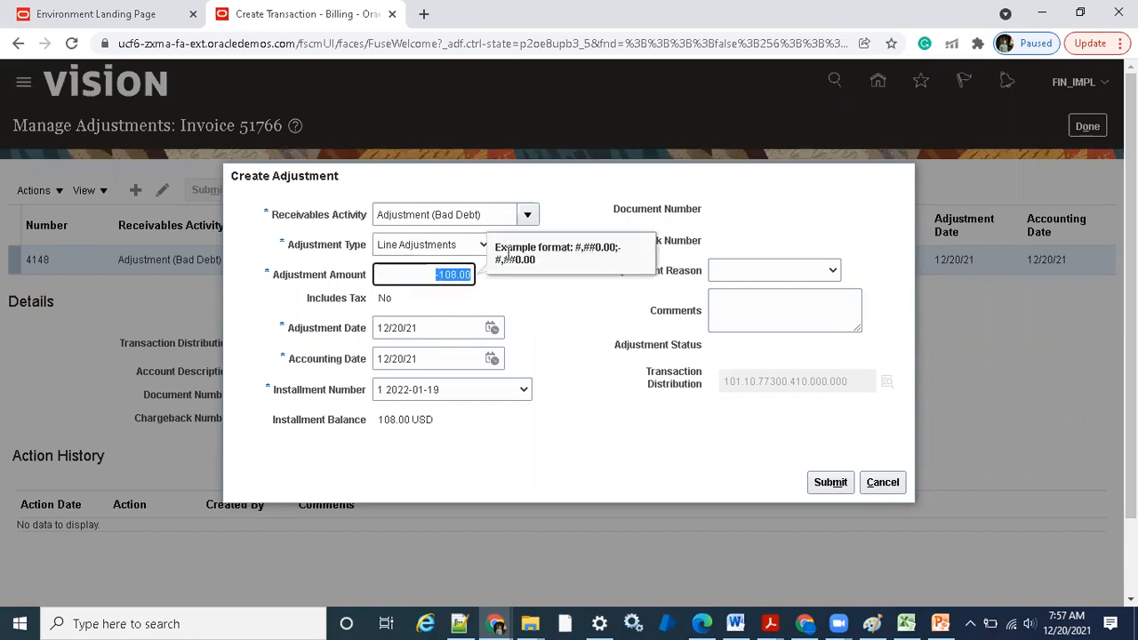
{"action": "key", "text": "BackSpace"}
{"action": "type", "text": "-1"}
{"action": "left_click", "coordinate": [652, 405]}
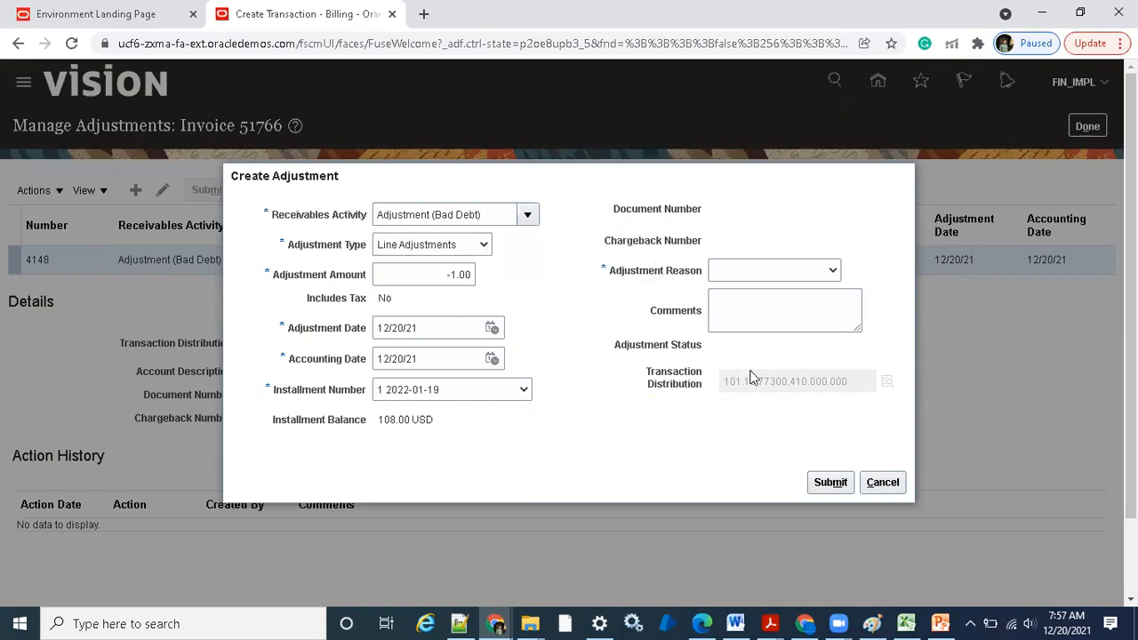
{"action": "left_click", "coordinate": [830, 485]}
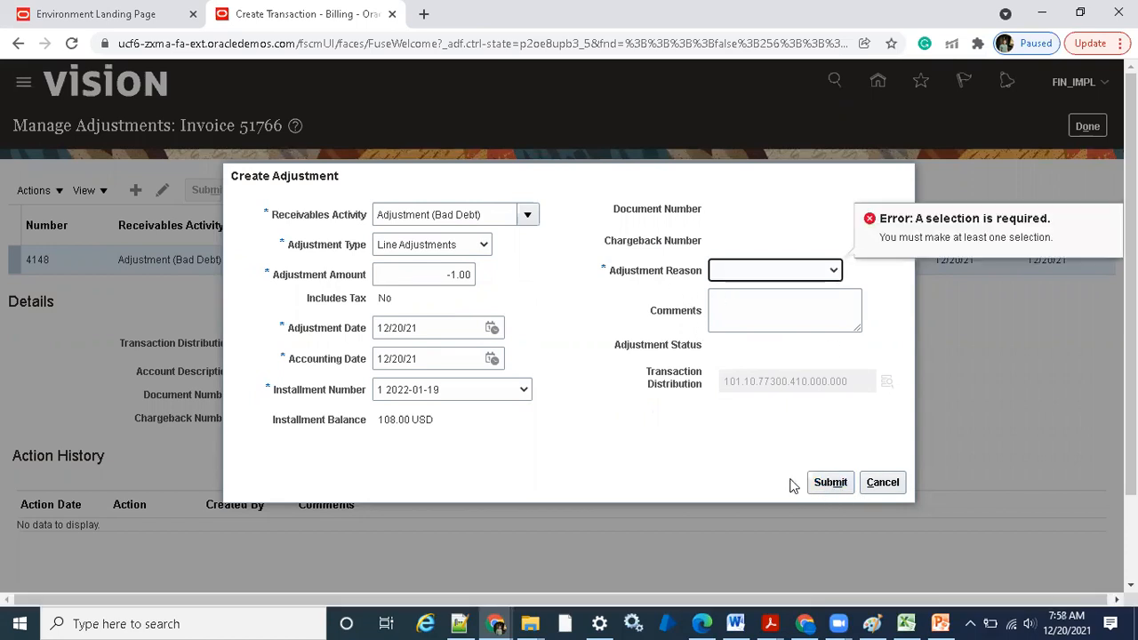
Set the adjustment reason to Small amount remaining and submit the adjustment
{"action": "left_click", "coordinate": [789, 274]}
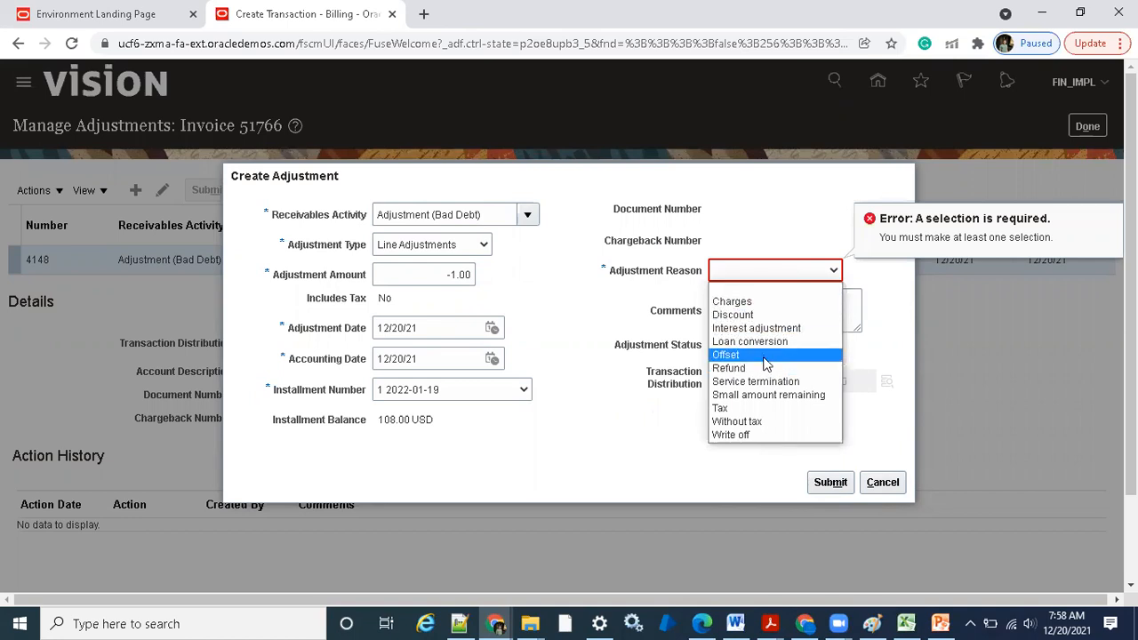
{"action": "left_click", "coordinate": [770, 396]}
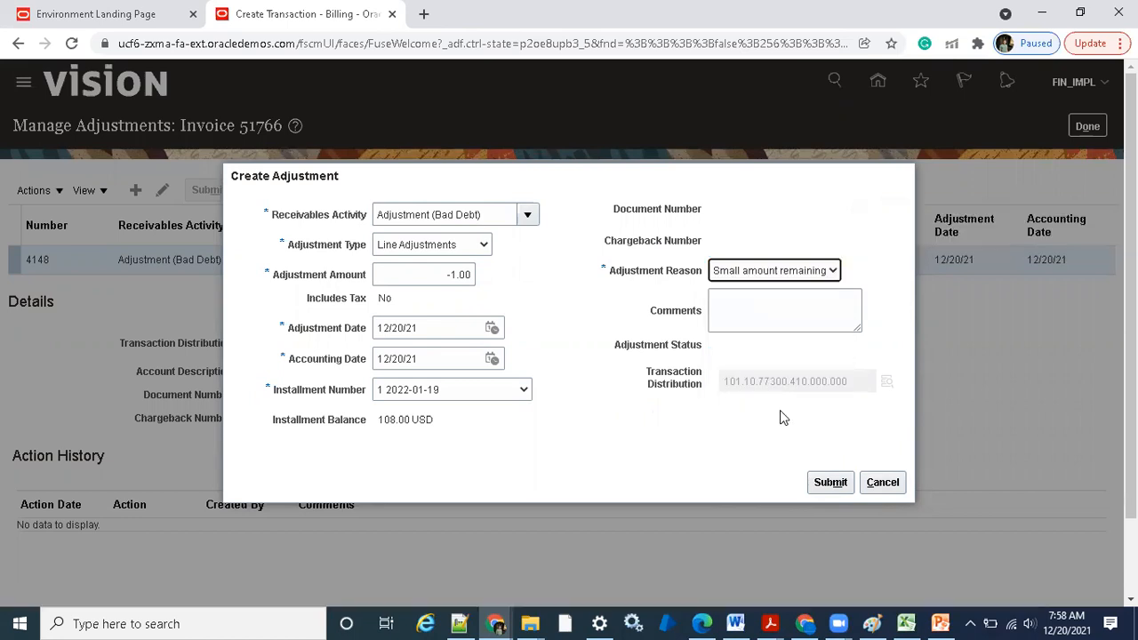
{"action": "left_click", "coordinate": [822, 480]}
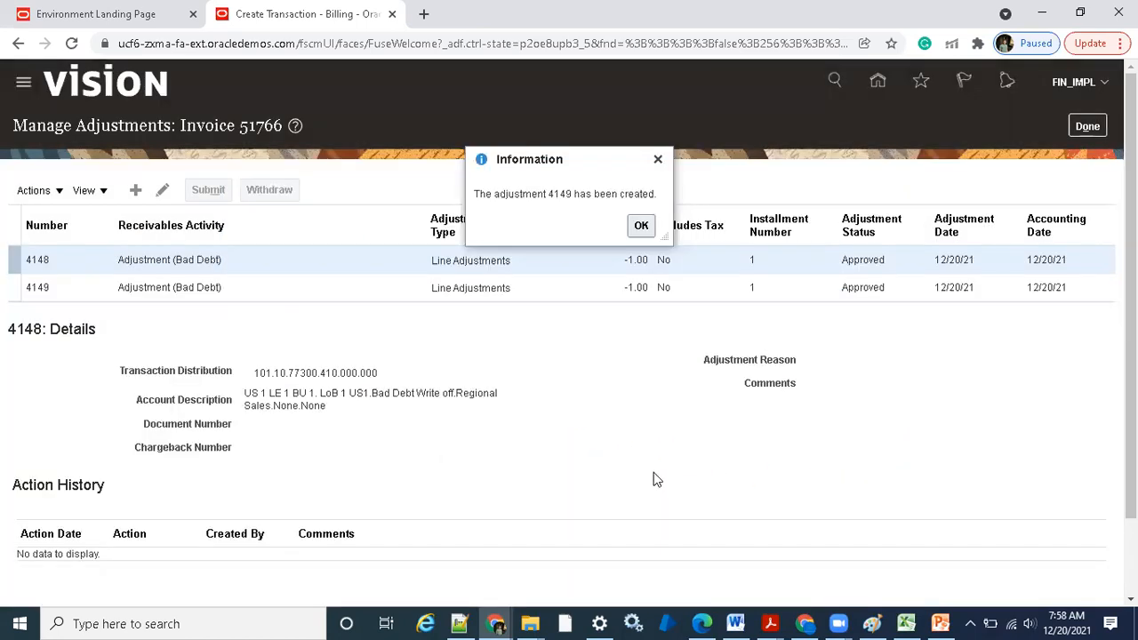
{"action": "left_click", "coordinate": [639, 225]}
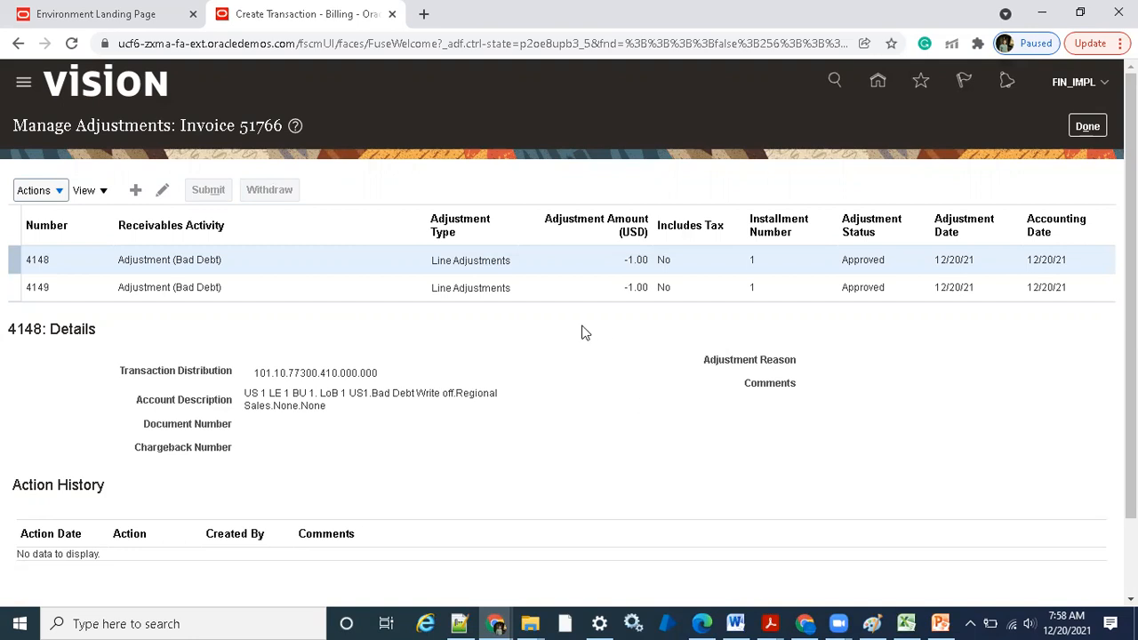
Review the details of the second adjustment, and start another adjustment to examine the available adjustment reasons
{"action": "left_click", "coordinate": [530, 290]}
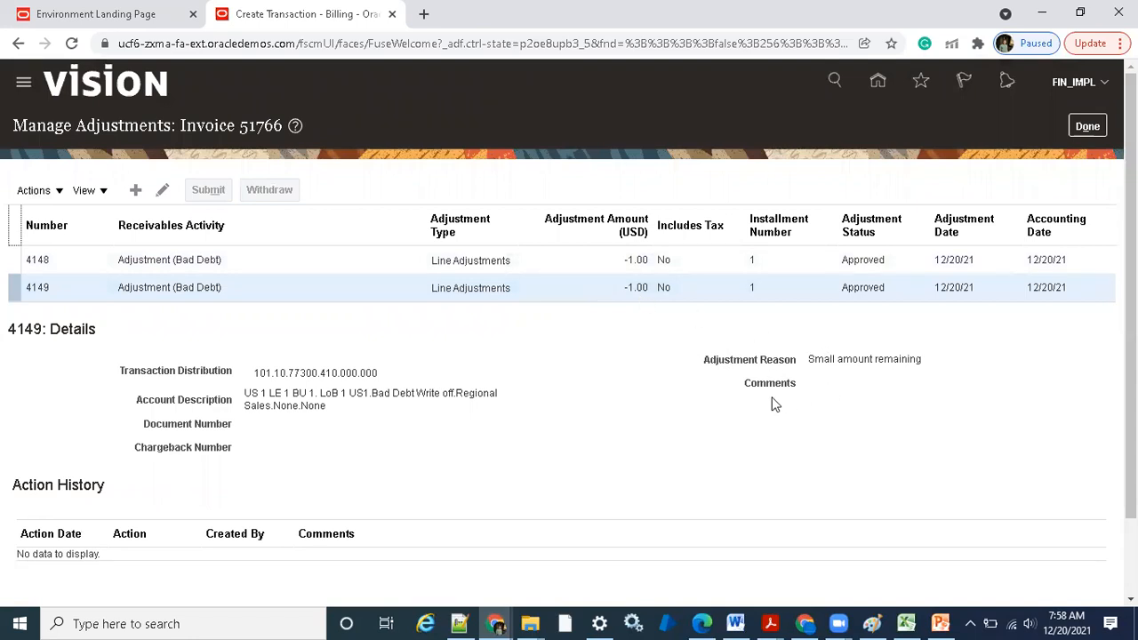
{"action": "left_click", "coordinate": [135, 190]}
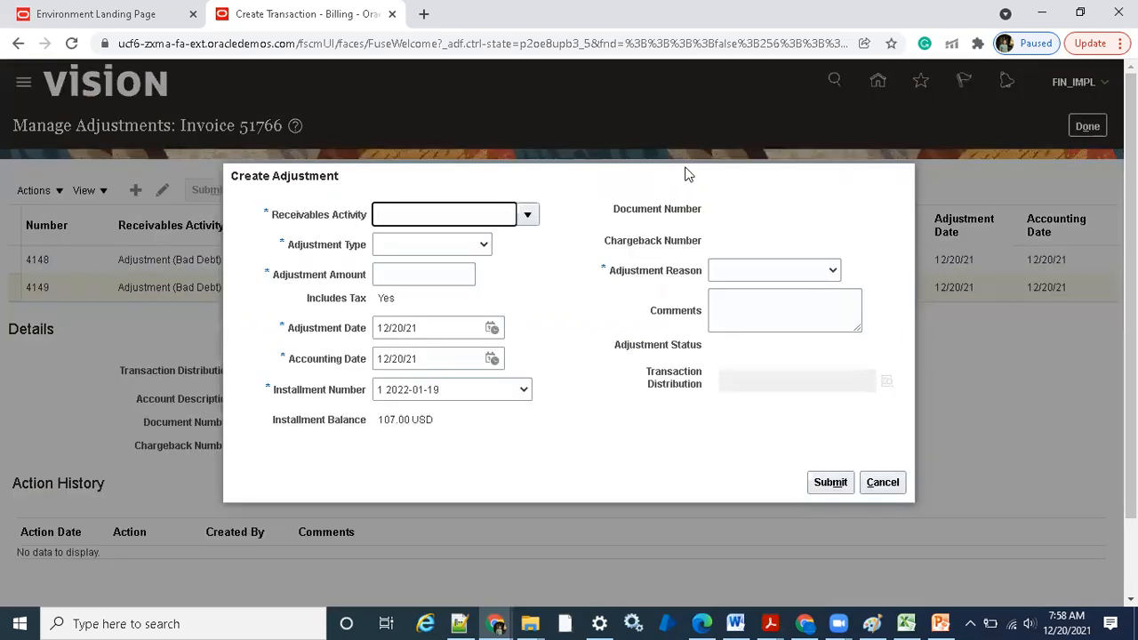
{"action": "left_click", "coordinate": [816, 271]}
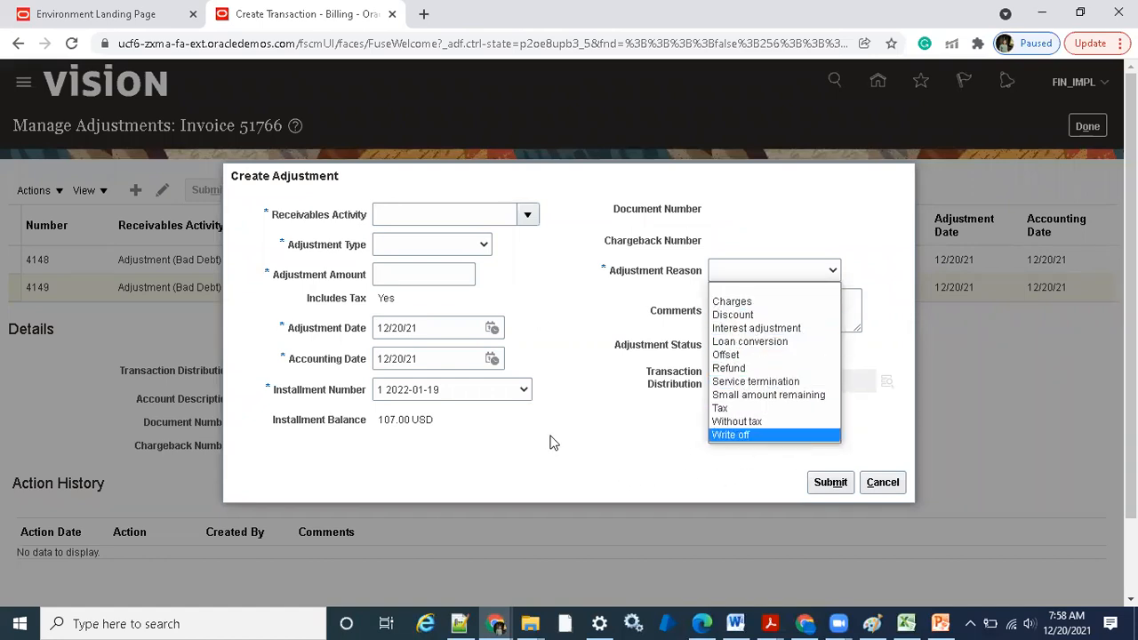
Switch to the Accounts Receivables presentation in PowerPoint to check the reasons lookup code, and return to the adjustment in Chrome
{"action": "left_click", "coordinate": [940, 622]}
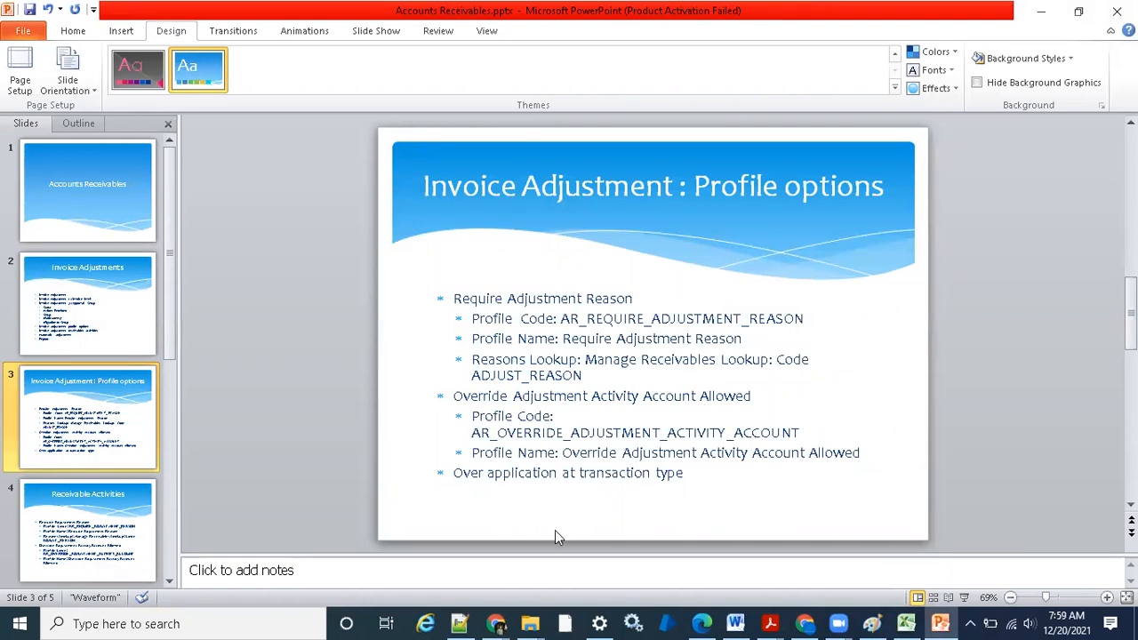
{"action": "mouse_move", "coordinate": [495, 622]}
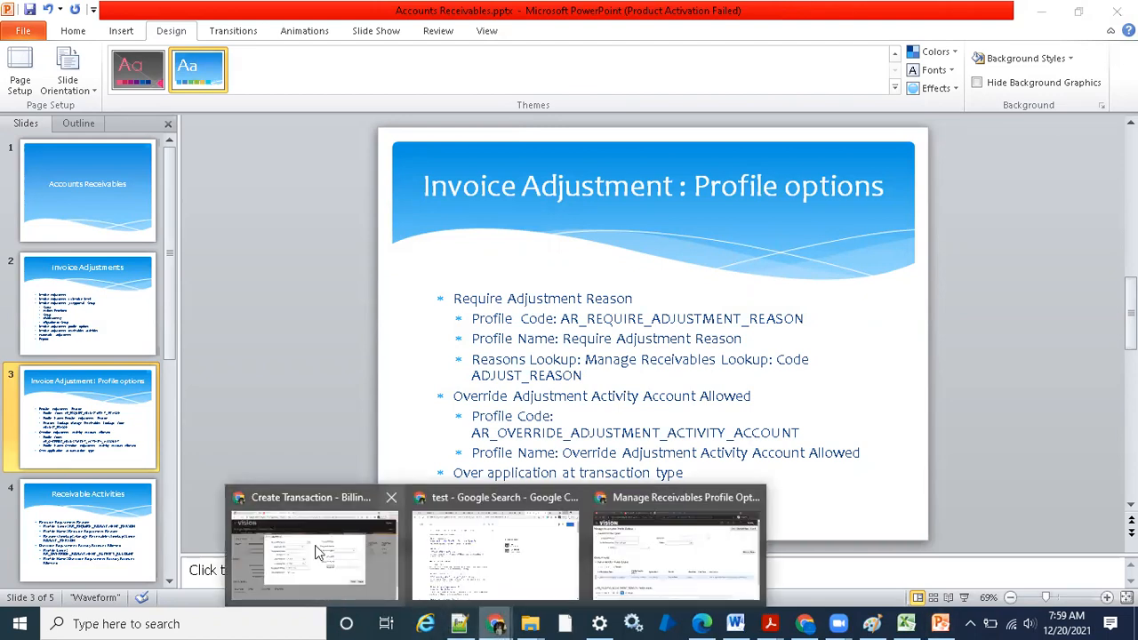
{"action": "left_click", "coordinate": [316, 547]}
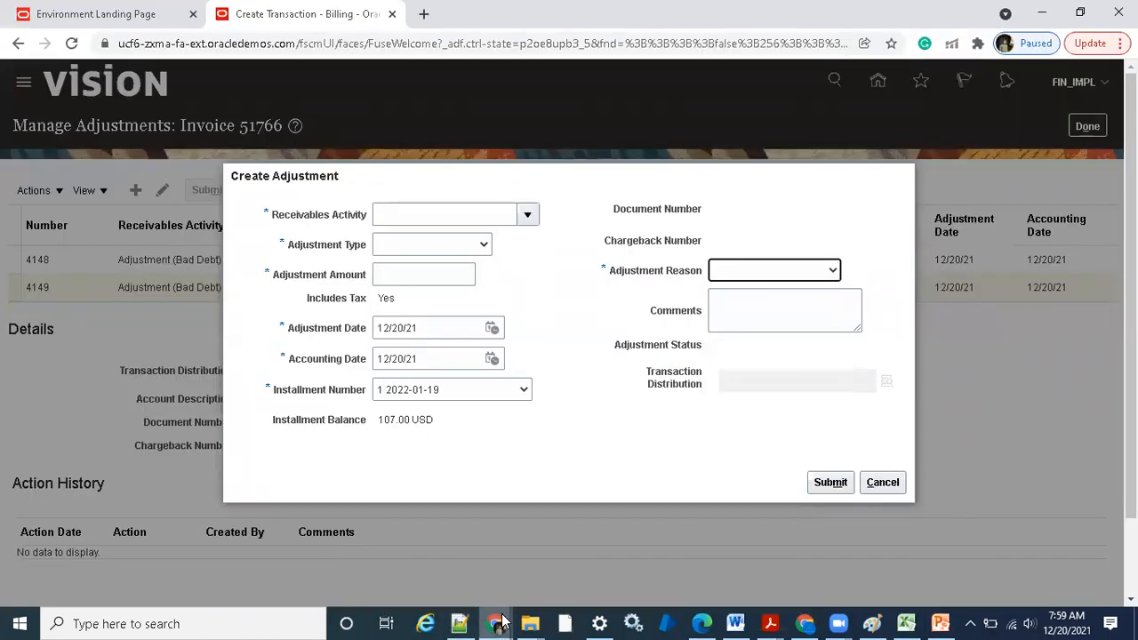
Save and close the Receivables profile options in the other Chrome window, and open the Manage Receivables Lookups task
{"action": "mouse_move", "coordinate": [495, 622]}
{"action": "left_click", "coordinate": [648, 547]}
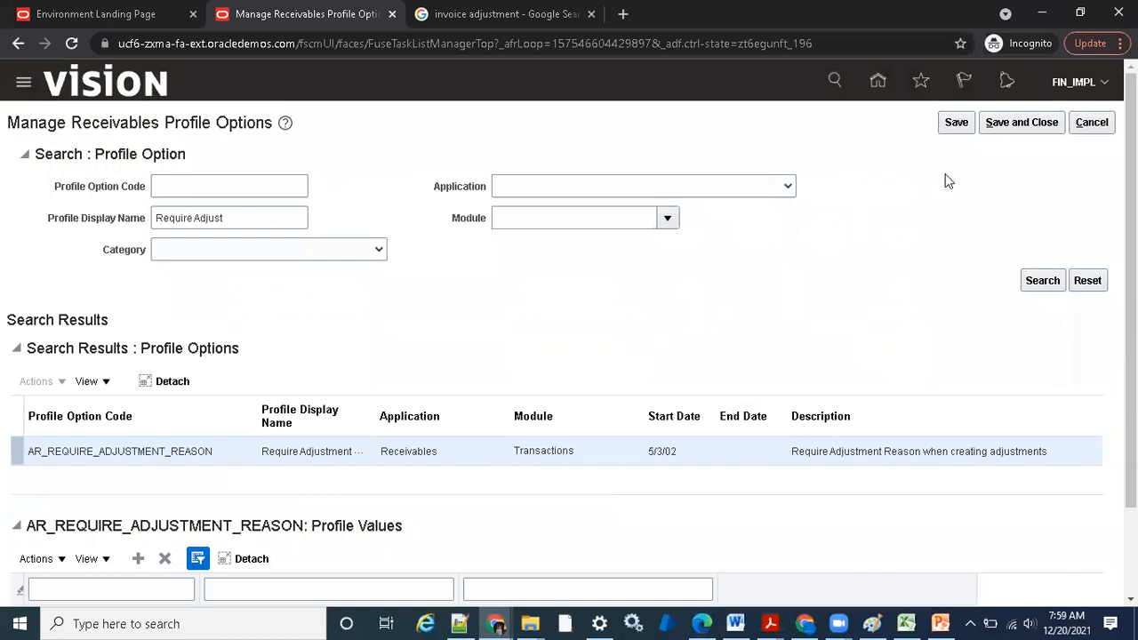
{"action": "left_click", "coordinate": [1021, 121]}
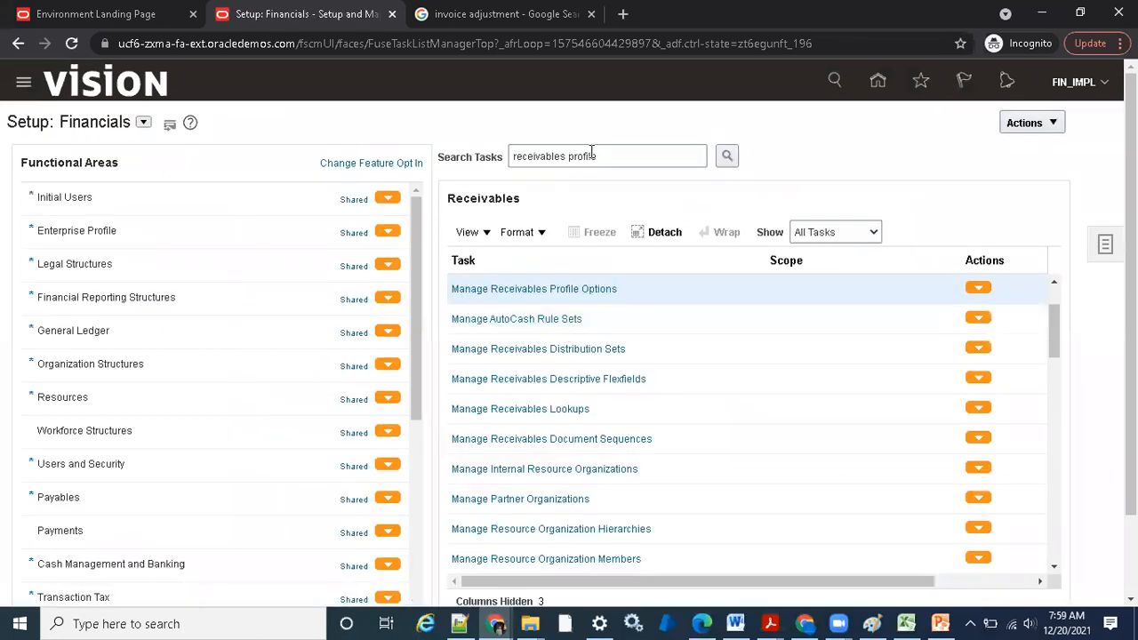
{"action": "left_click", "coordinate": [527, 414]}
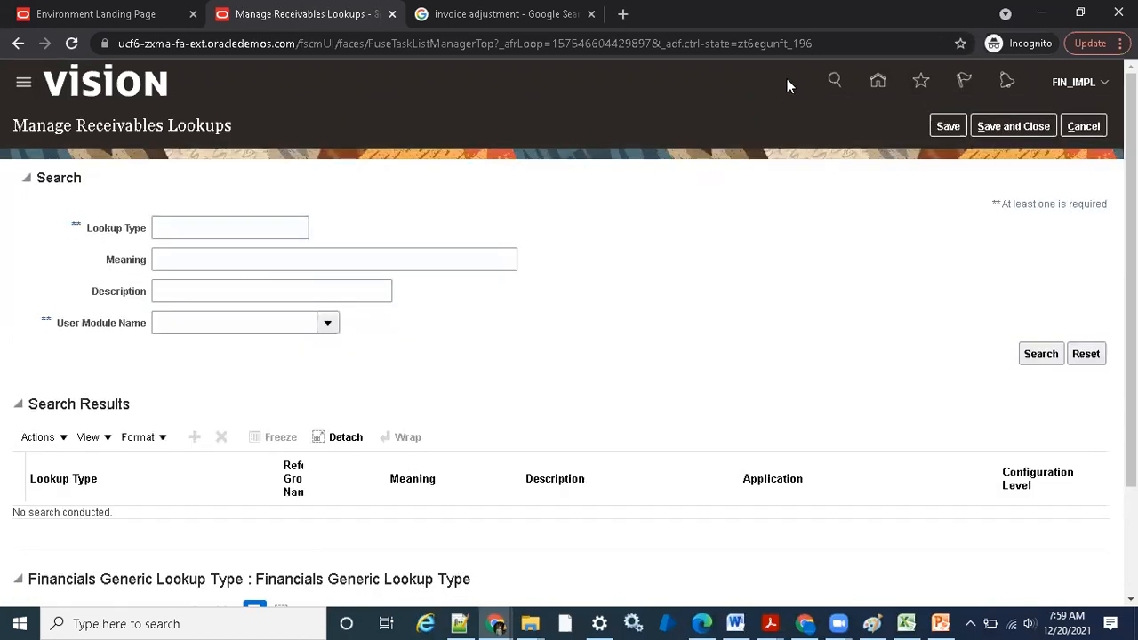
Check the lookup code in the PowerPoint slide, search for lookup type ADJUST_REASON, and review its lookup codes
{"action": "left_click", "coordinate": [223, 228]}
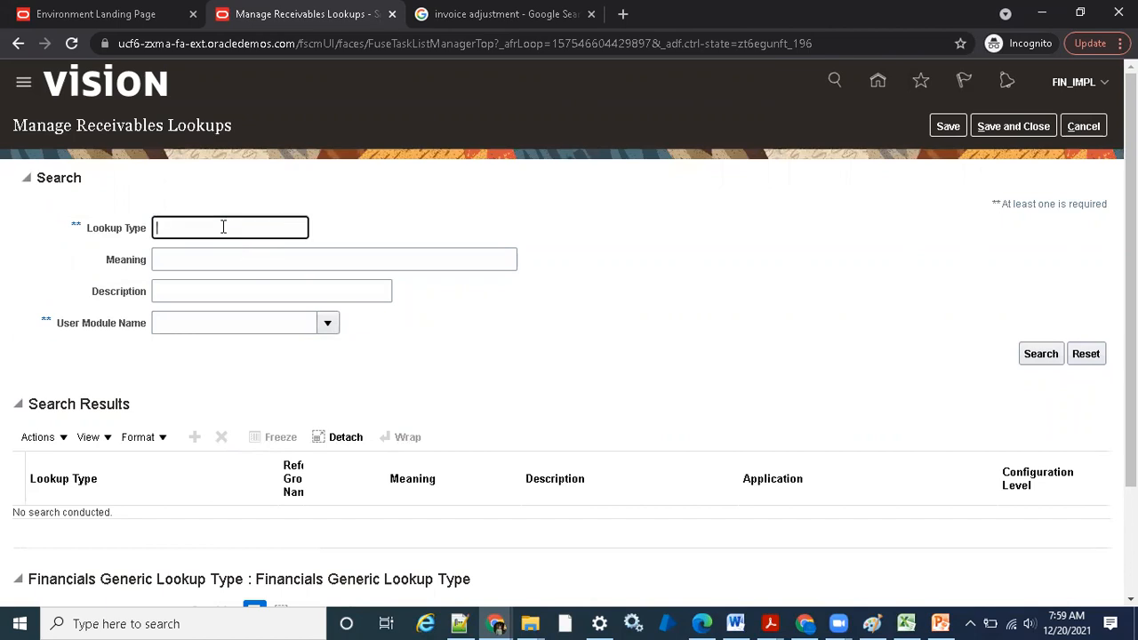
{"action": "left_click", "coordinate": [941, 623]}
{"action": "type", "text": "ADJUST_REASON"}
{"action": "scroll", "coordinate": [502, 374], "scroll_direction": "down", "scroll_amount": 4}
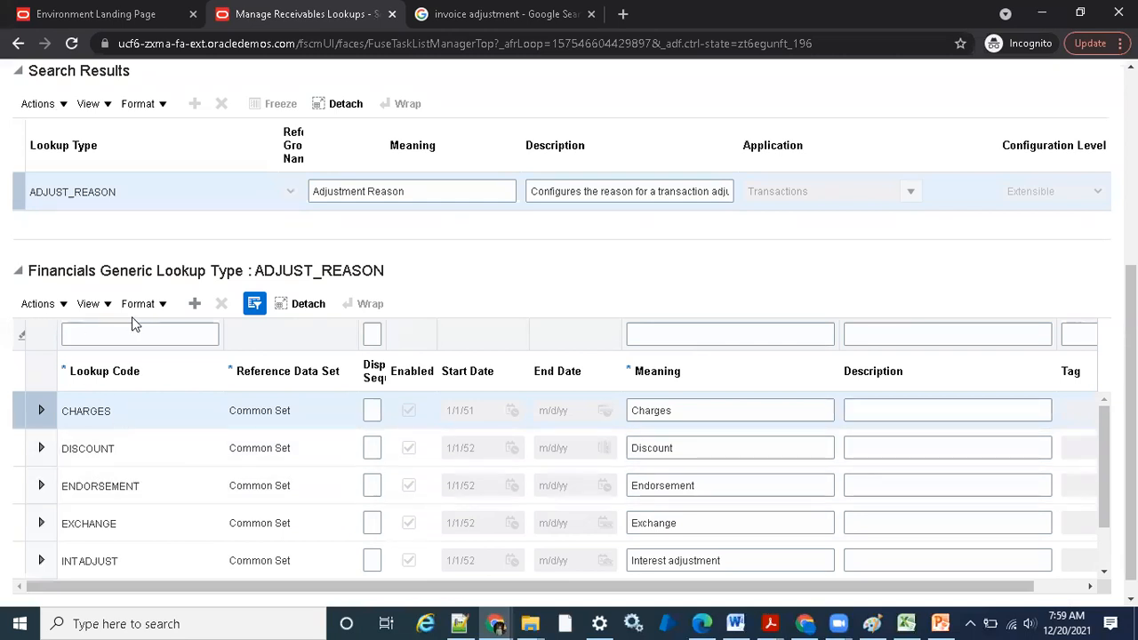
Add a lookup code DEMO_TESTING to the ADJUST_REASON lookup type and assign it the Common Set reference data set
{"action": "left_click", "coordinate": [195, 303]}
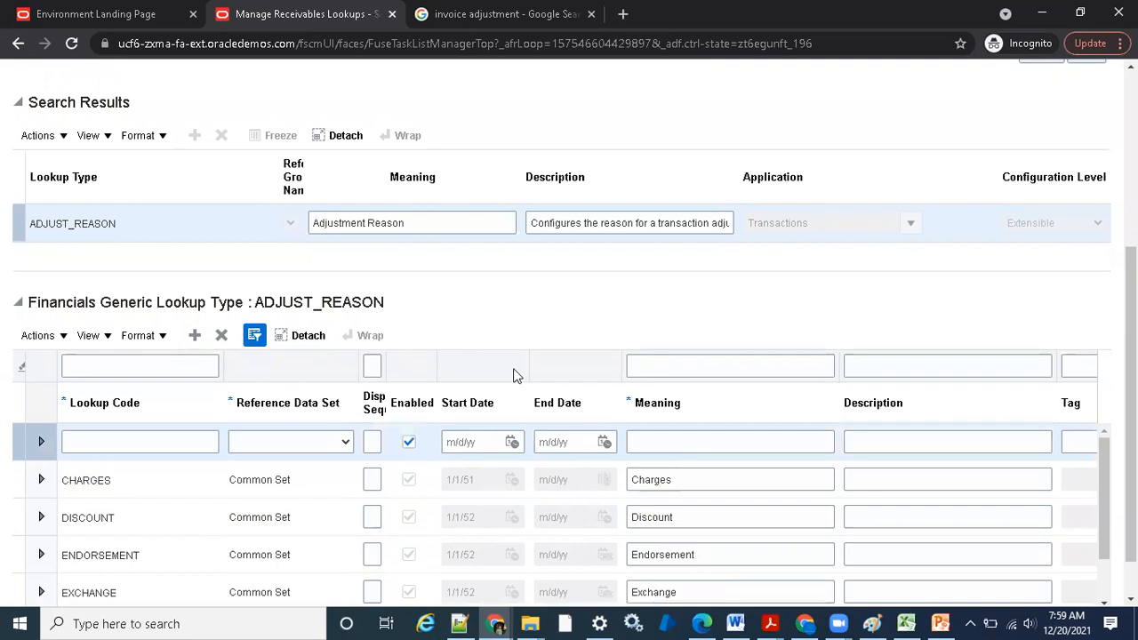
{"action": "left_click", "coordinate": [177, 438]}
{"action": "type", "text": "DEMO_T"}
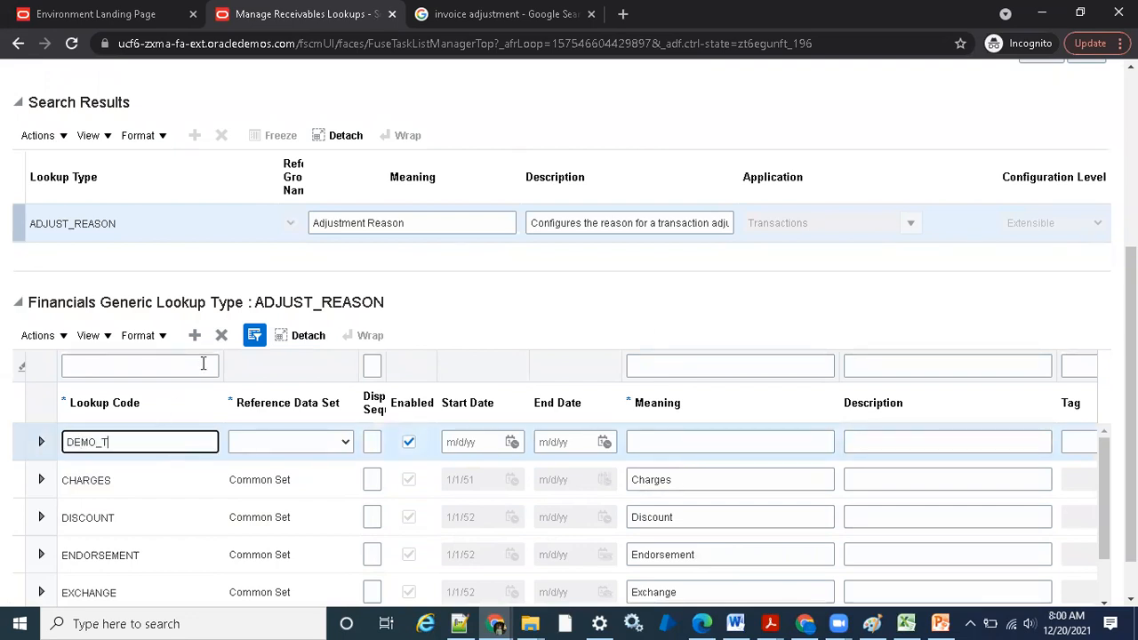
{"action": "type", "text": "ESTING"}
{"action": "left_click", "coordinate": [286, 444]}
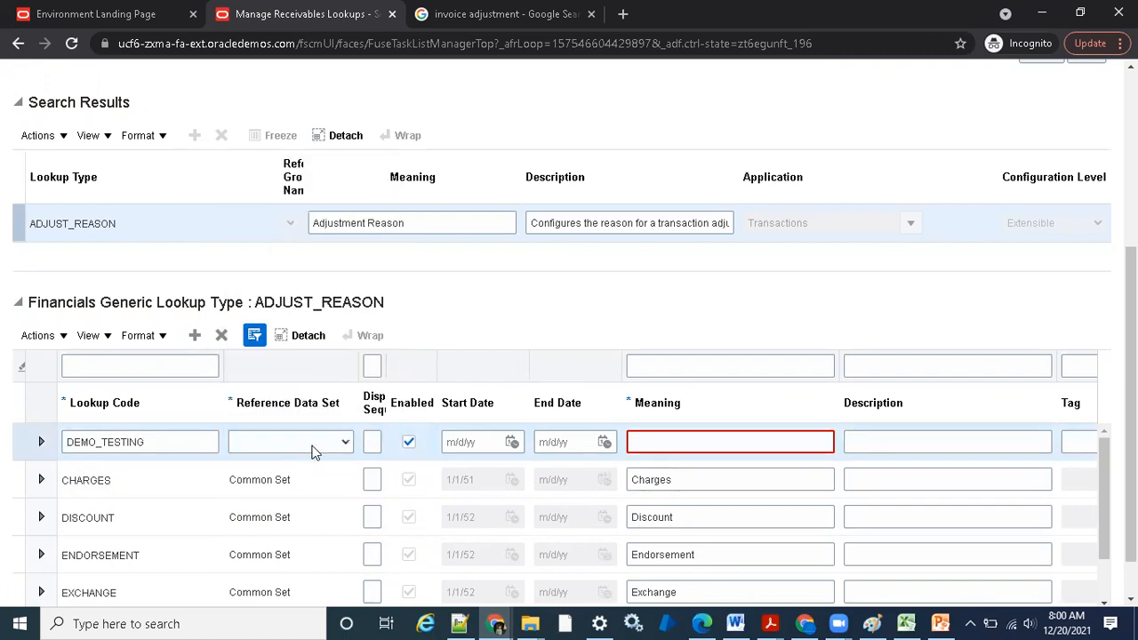
{"action": "left_click", "coordinate": [311, 444]}
{"action": "left_click_drag", "start_coordinate": [395, 181], "coordinate": [392, 227]}
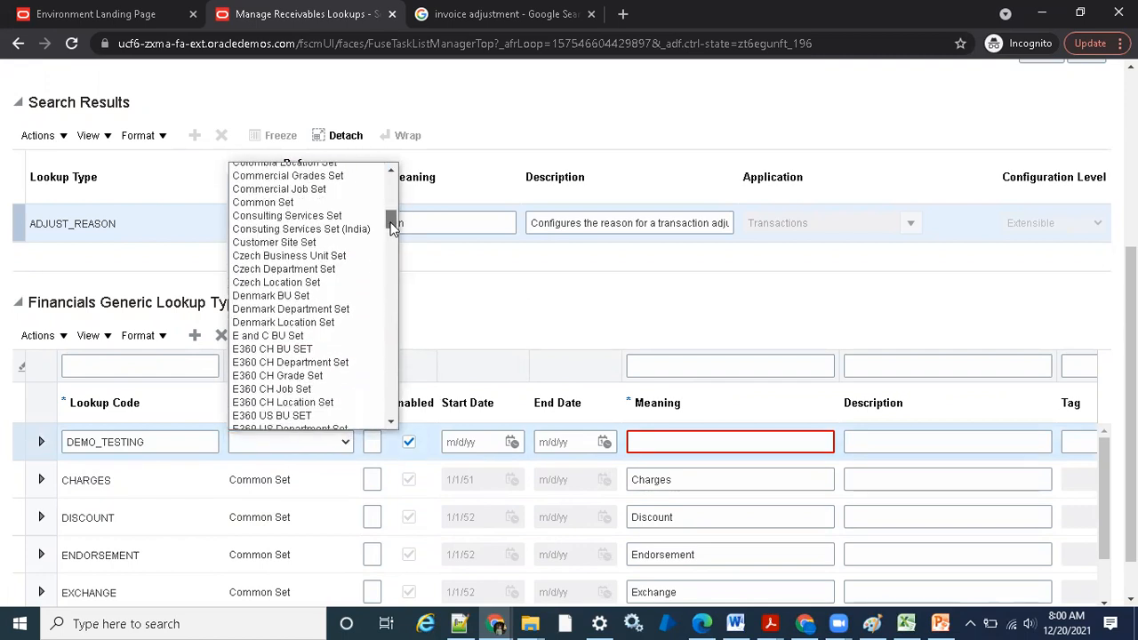
{"action": "left_click", "coordinate": [316, 203]}
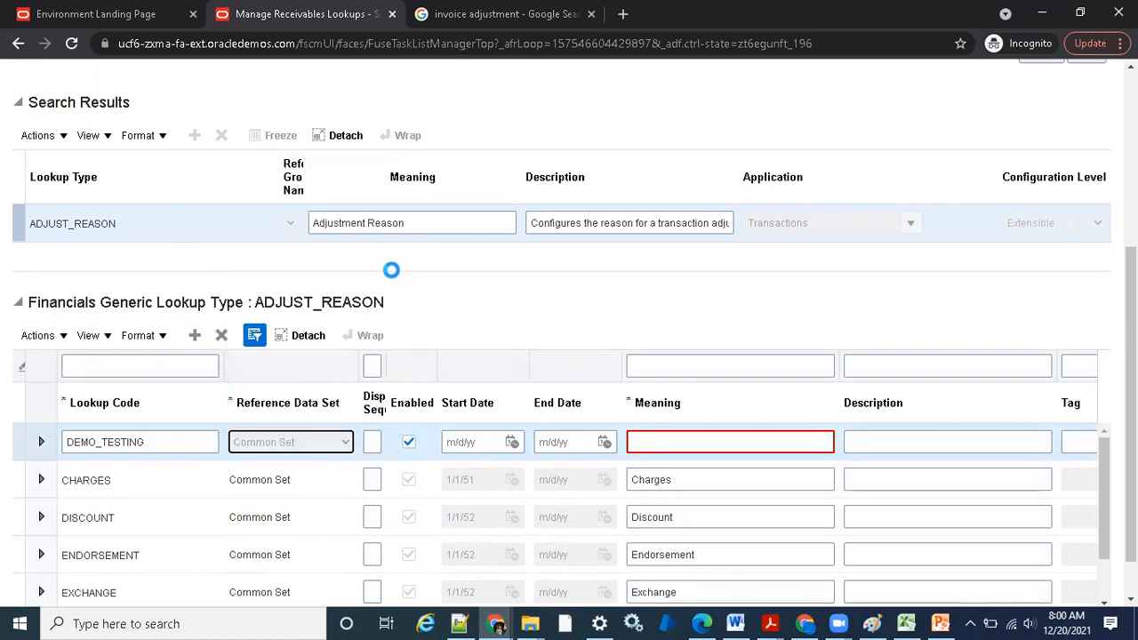
Set the meaning of the DEMO_TESTING lookup code to Demo Testing and save the lookup
{"action": "left_click", "coordinate": [694, 442]}
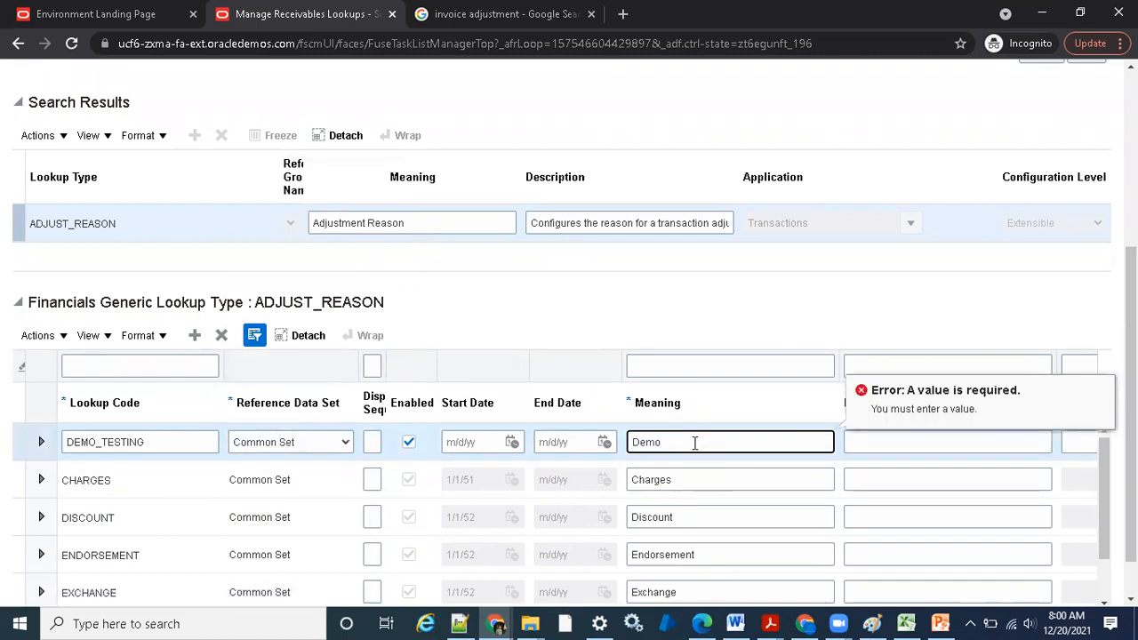
{"action": "type", "text": "Demo Testing"}
{"action": "left_click", "coordinate": [733, 302]}
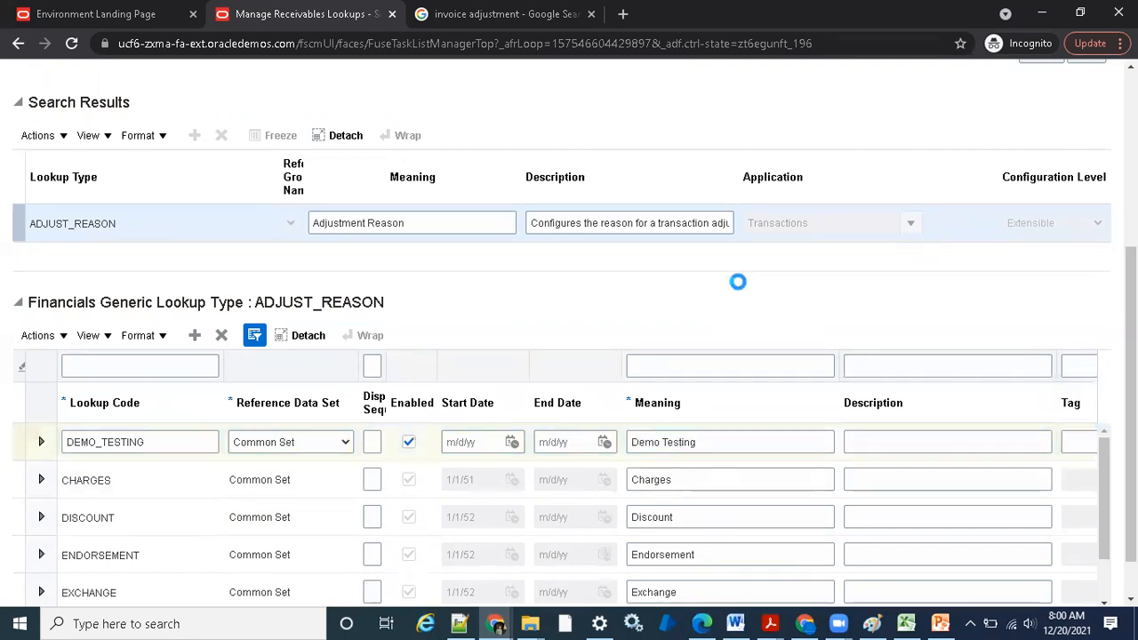
{"action": "scroll", "coordinate": [795, 325], "scroll_direction": "down", "scroll_amount": 1}
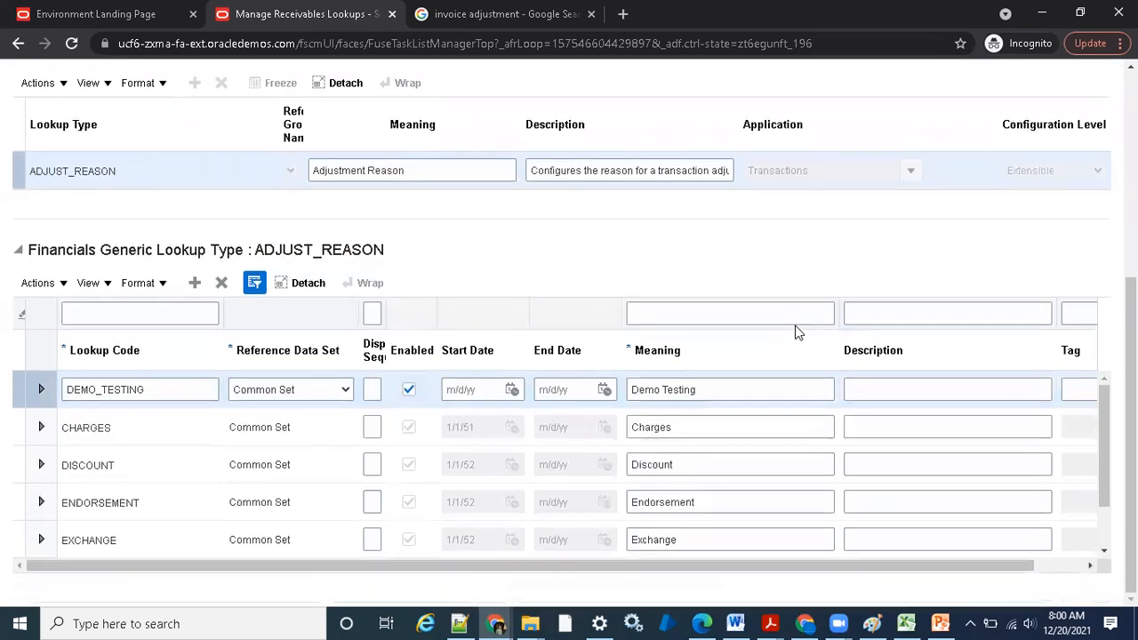
{"action": "scroll", "coordinate": [795, 325], "scroll_direction": "up", "scroll_amount": 4}
{"action": "left_click", "coordinate": [937, 104]}
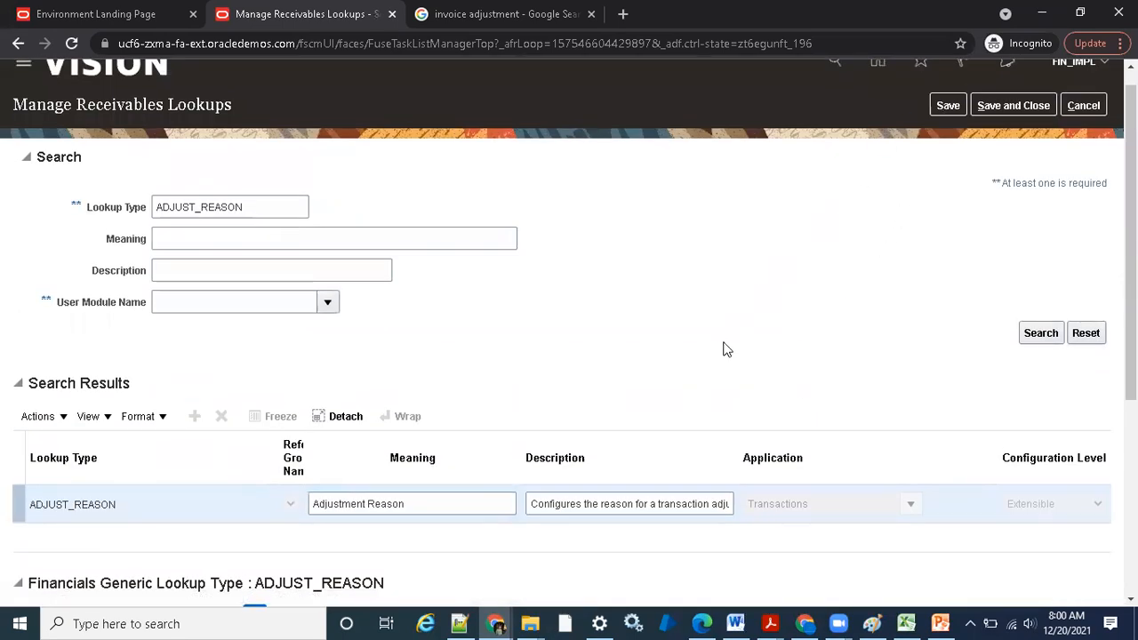
Switch to the Chrome window with the invoice adjustments, discard the open adjustment, and start a new one
{"action": "left_click", "coordinate": [496, 623]}
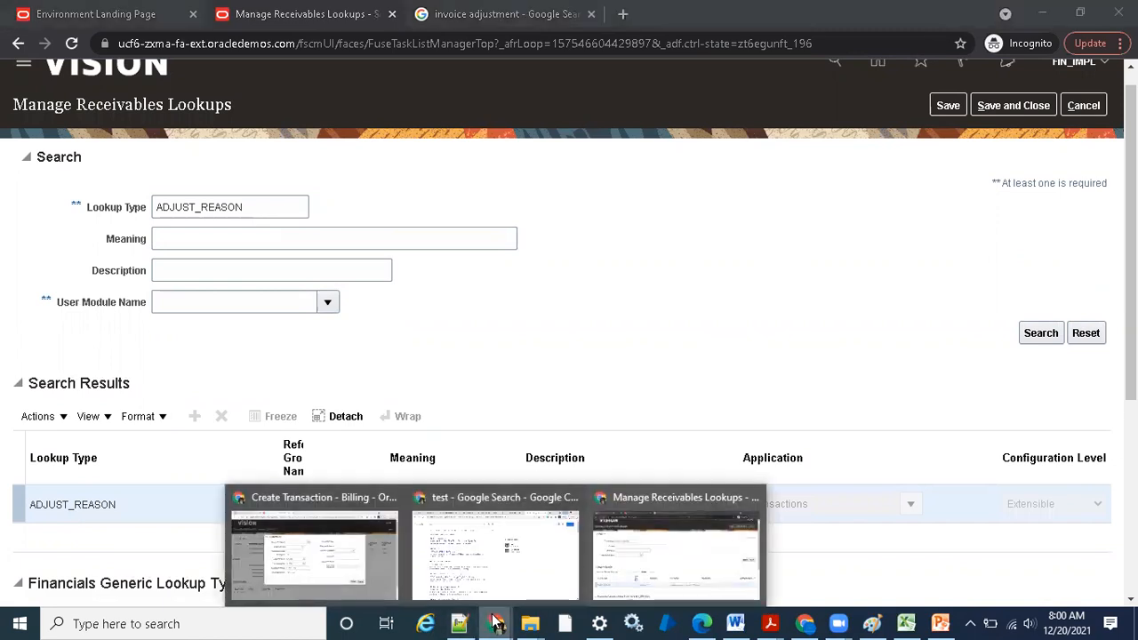
{"action": "left_click", "coordinate": [315, 547]}
{"action": "left_click", "coordinate": [880, 482]}
{"action": "left_click", "coordinate": [135, 186]}
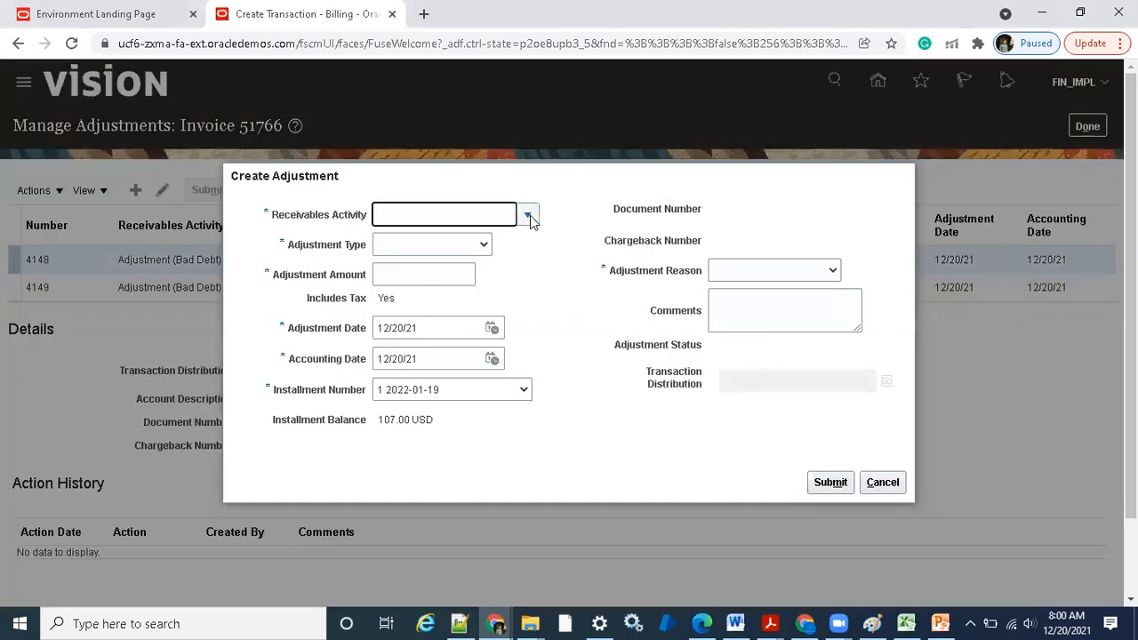
Fill in the adjustment with activity Adjustment (Bad Debt), type Line Adjustments and amount -2.00, and examine the available adjustment reasons
{"action": "left_click", "coordinate": [530, 215]}
{"action": "left_click", "coordinate": [487, 250]}
{"action": "left_click", "coordinate": [484, 248]}
{"action": "left_click", "coordinate": [456, 316]}
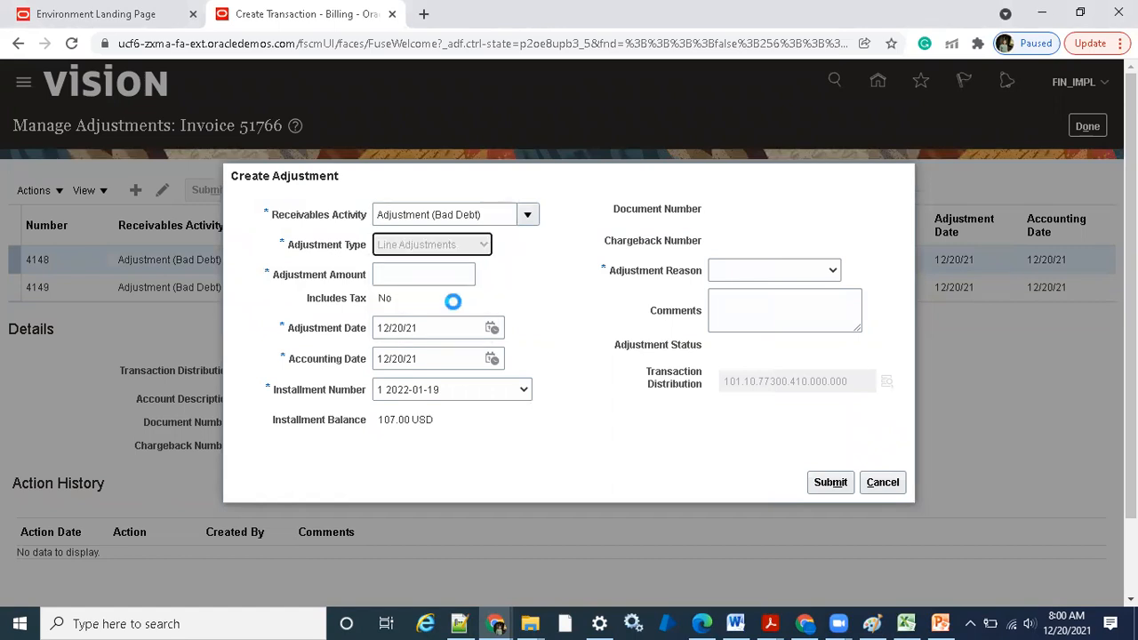
{"action": "left_click", "coordinate": [458, 274]}
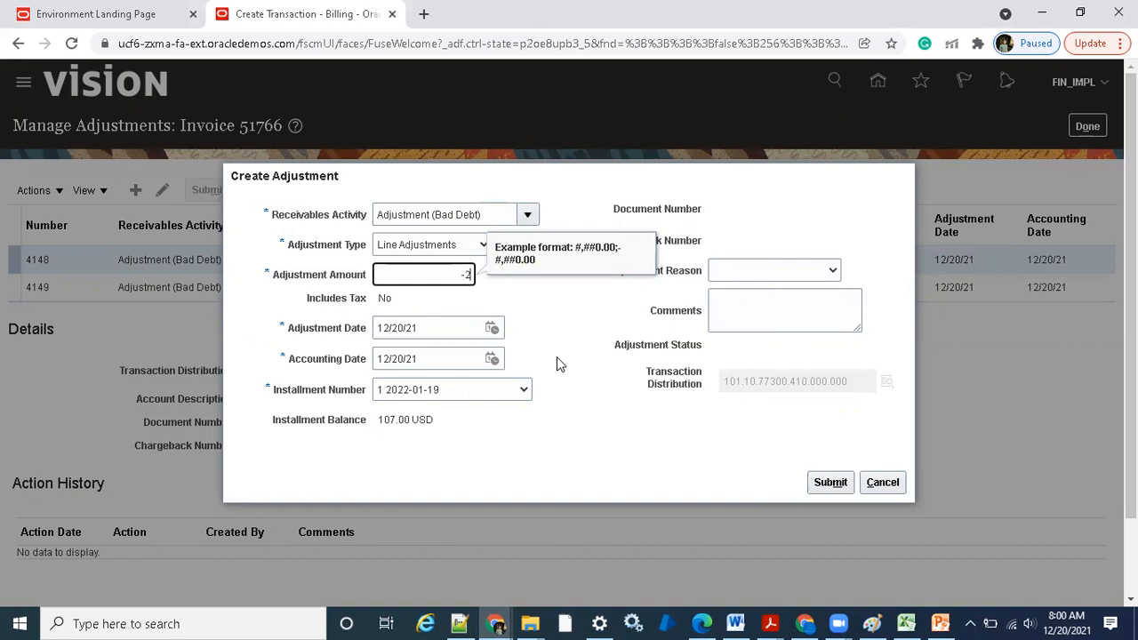
{"action": "left_click", "coordinate": [737, 271]}
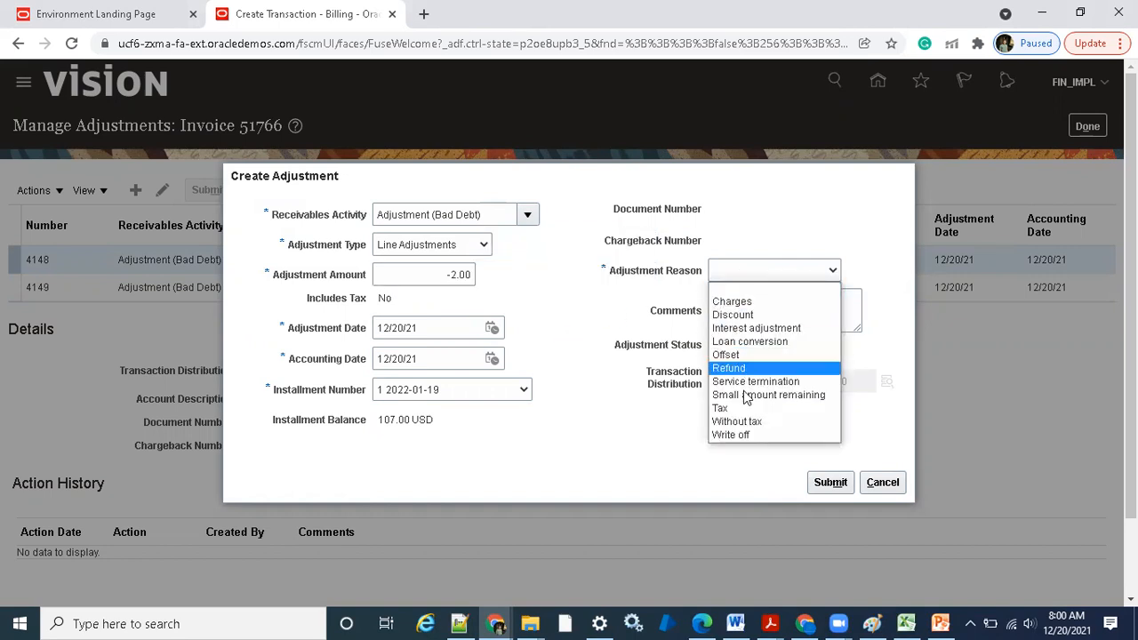
{"action": "left_click", "coordinate": [575, 442]}
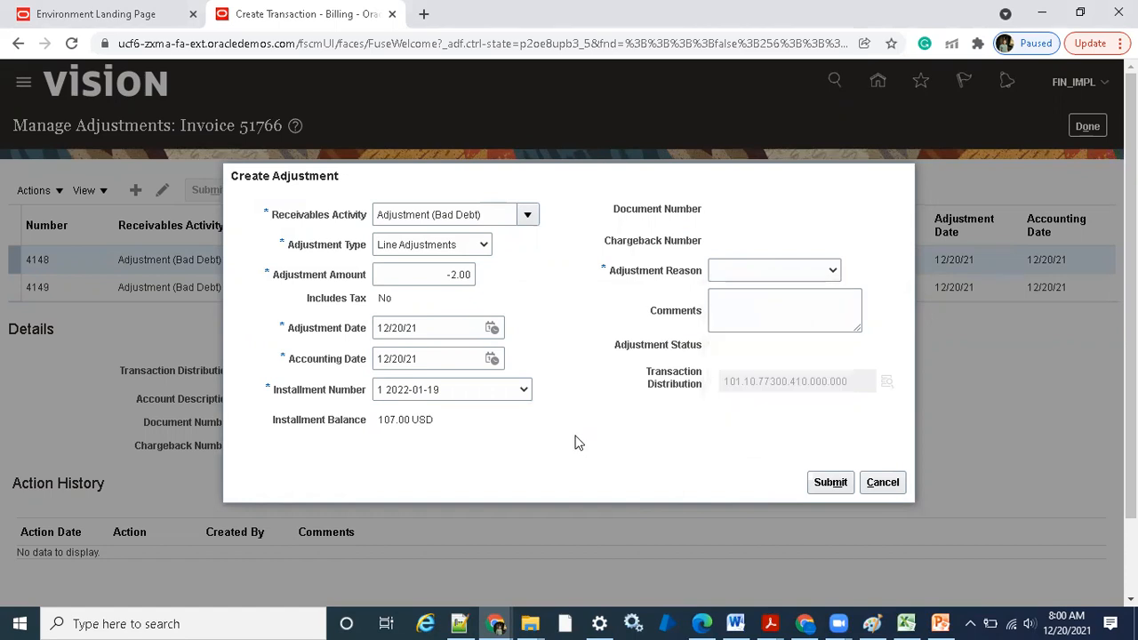
Return to the Manage Receivables Lookups window, request save and close, and check the new DEMO_TESTING code
{"action": "mouse_move", "coordinate": [496, 623]}
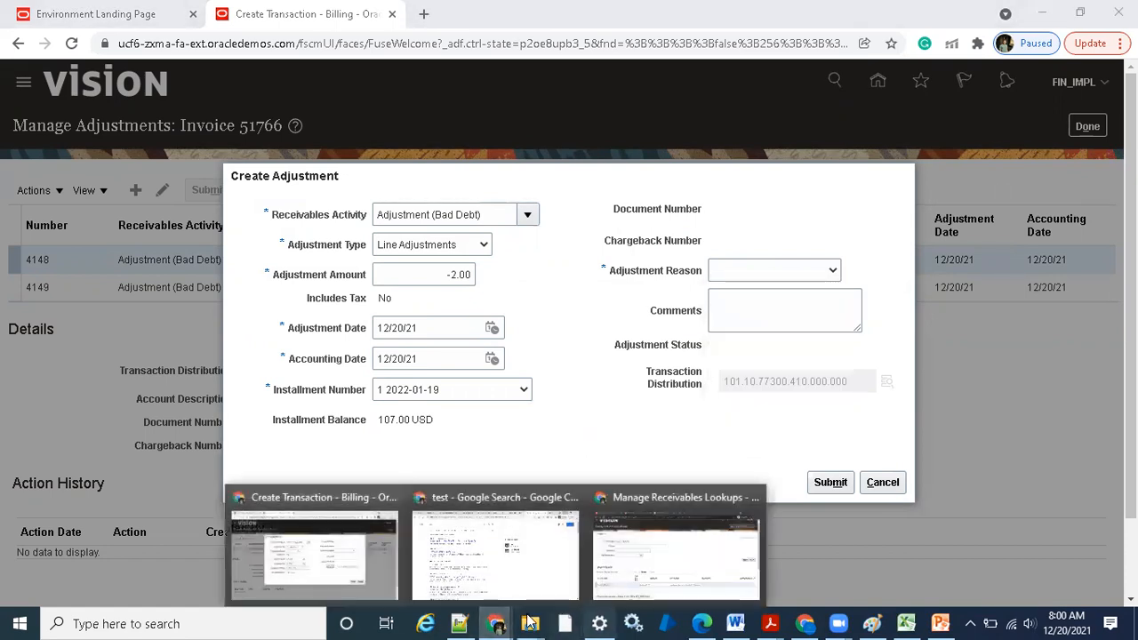
{"action": "left_click", "coordinate": [597, 598]}
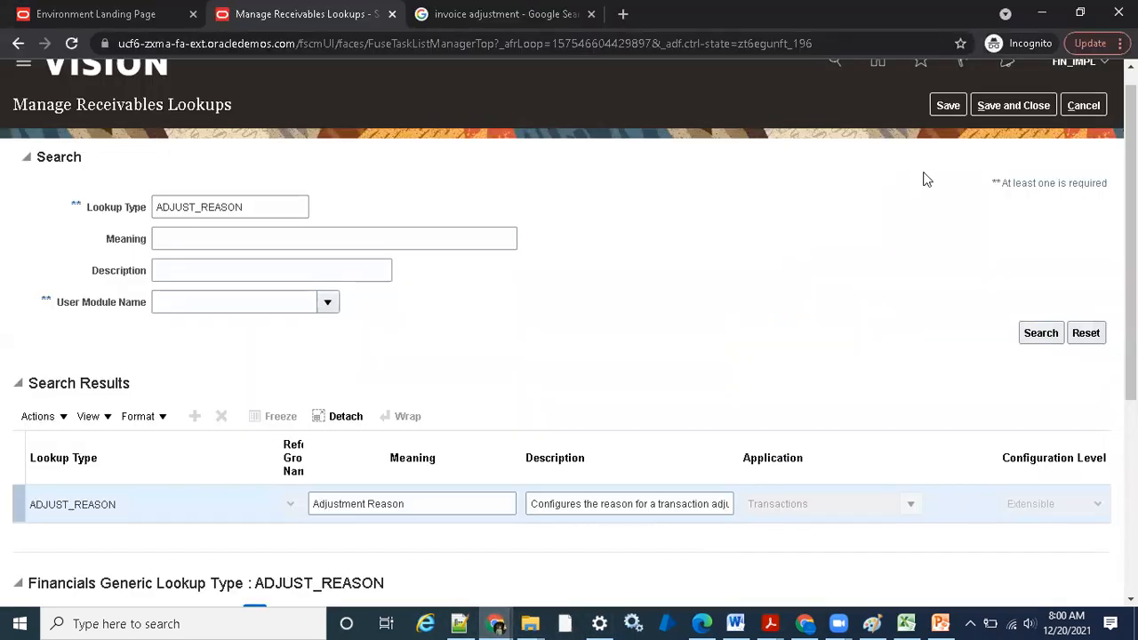
{"action": "left_click", "coordinate": [985, 108]}
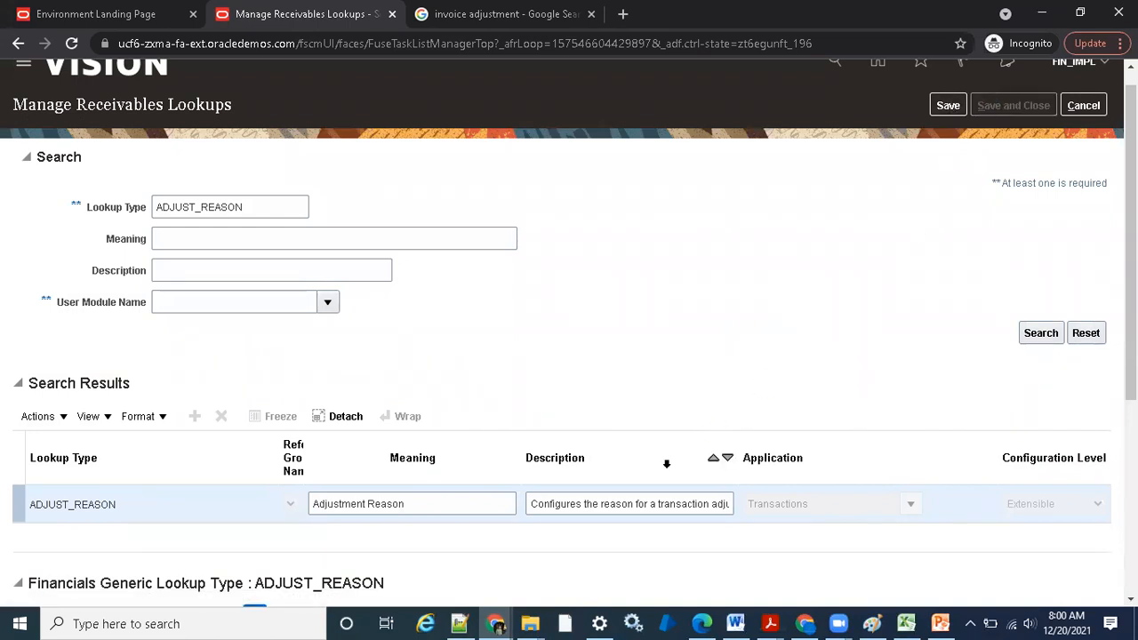
{"action": "scroll", "coordinate": [669, 364], "scroll_direction": "down", "scroll_amount": 4}
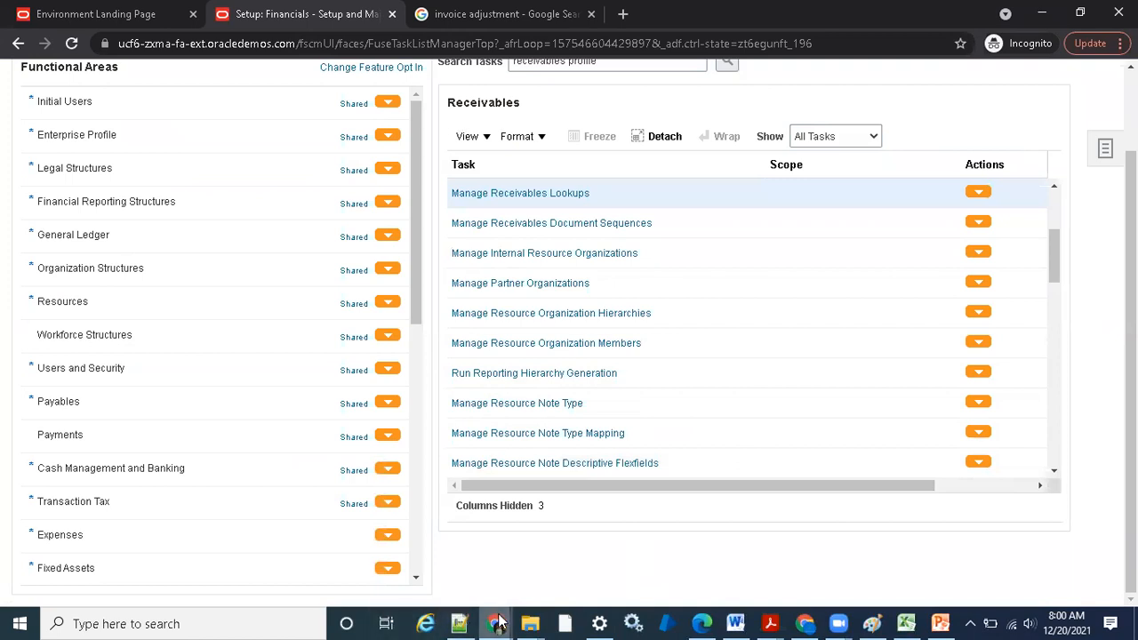
In the invoice adjustments window, start a fresh adjustment to check the list of adjustment reasons, and cancel it
{"action": "left_click", "coordinate": [500, 622]}
{"action": "left_click", "coordinate": [688, 548]}
{"action": "left_click", "coordinate": [901, 481]}
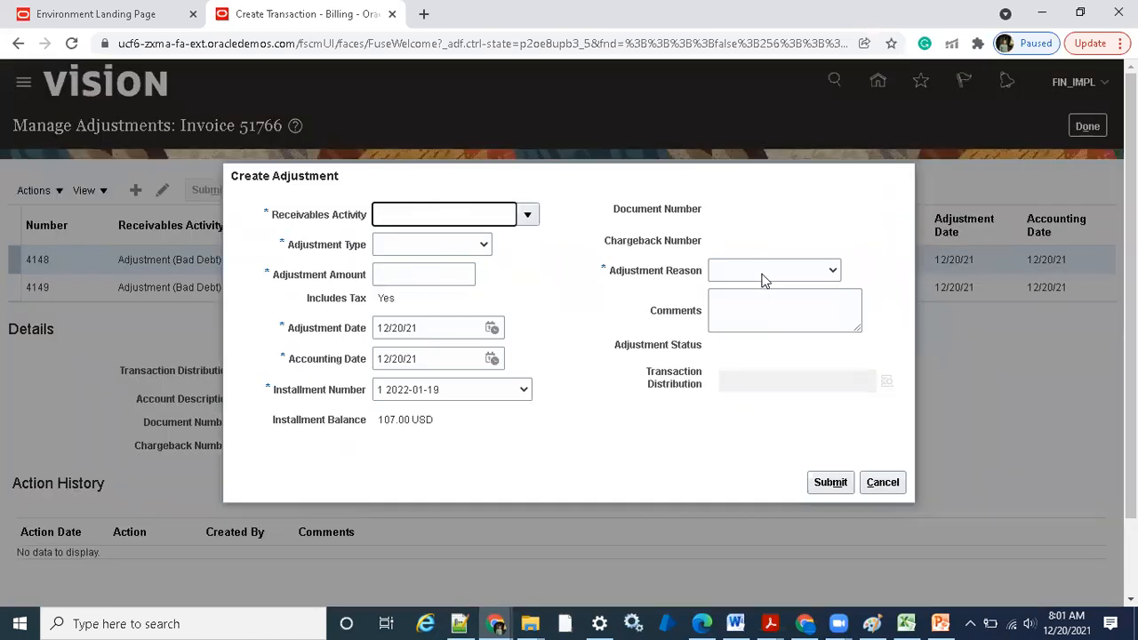
{"action": "left_click", "coordinate": [762, 270]}
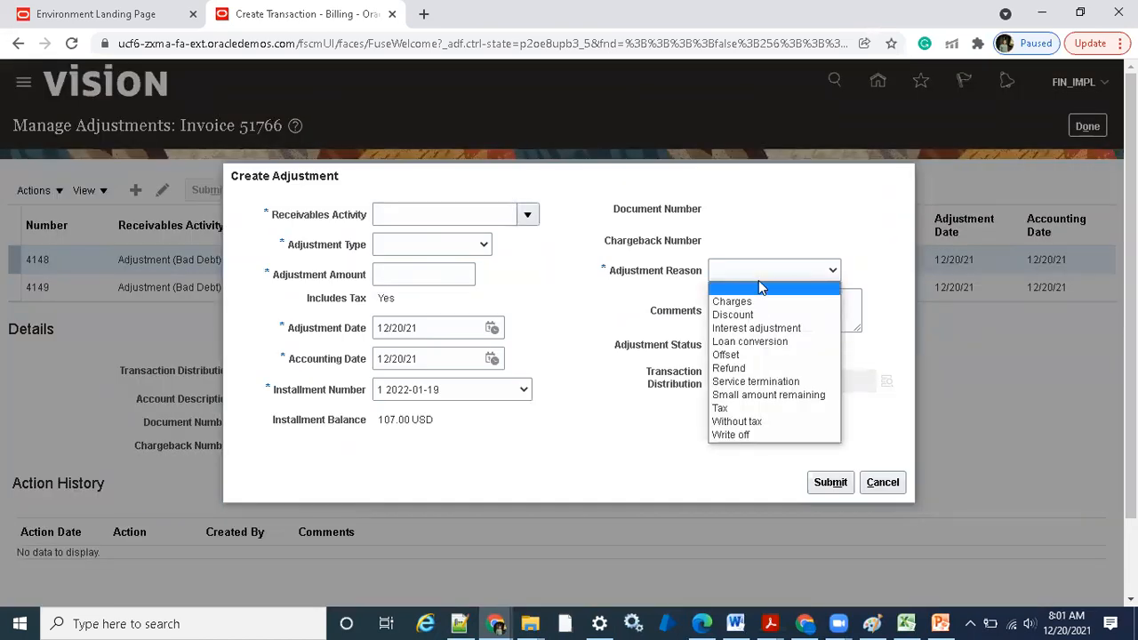
{"action": "left_click", "coordinate": [884, 482]}
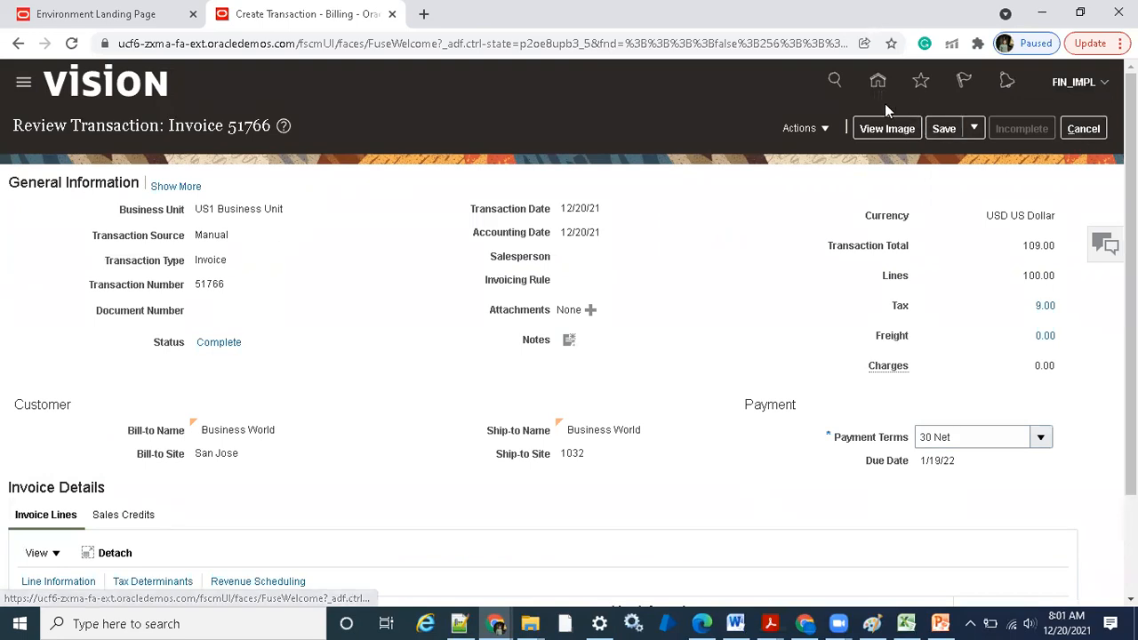
Note the invoice number in the transaction title and leave the transaction for the Billing work area, discarding unsaved changes
{"action": "double_click", "coordinate": [234, 124]}
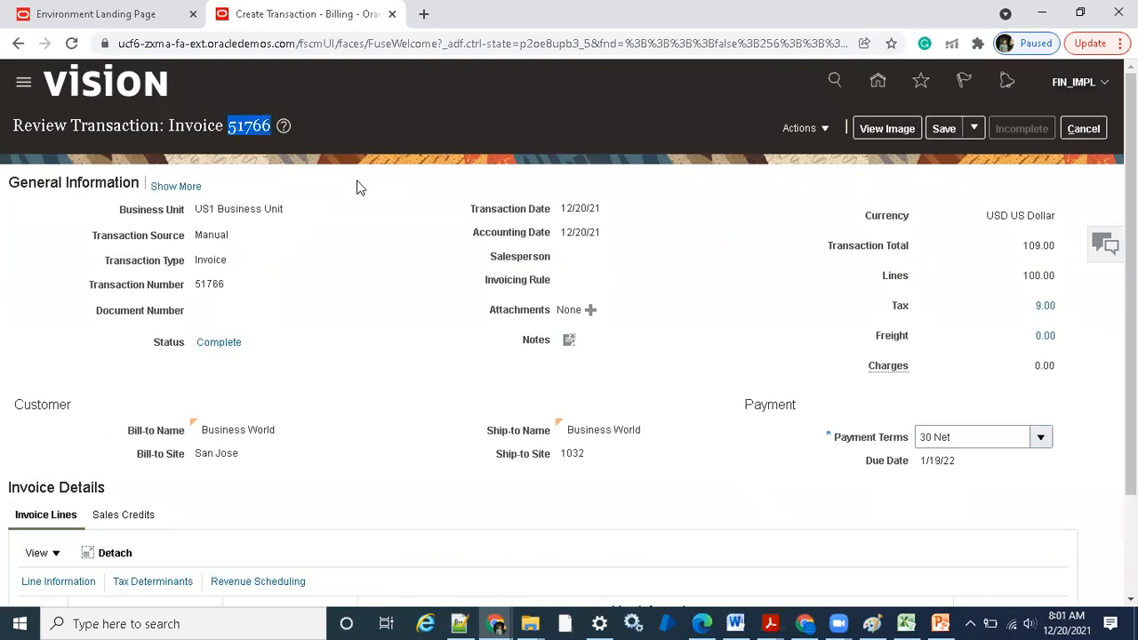
{"action": "left_click", "coordinate": [877, 82]}
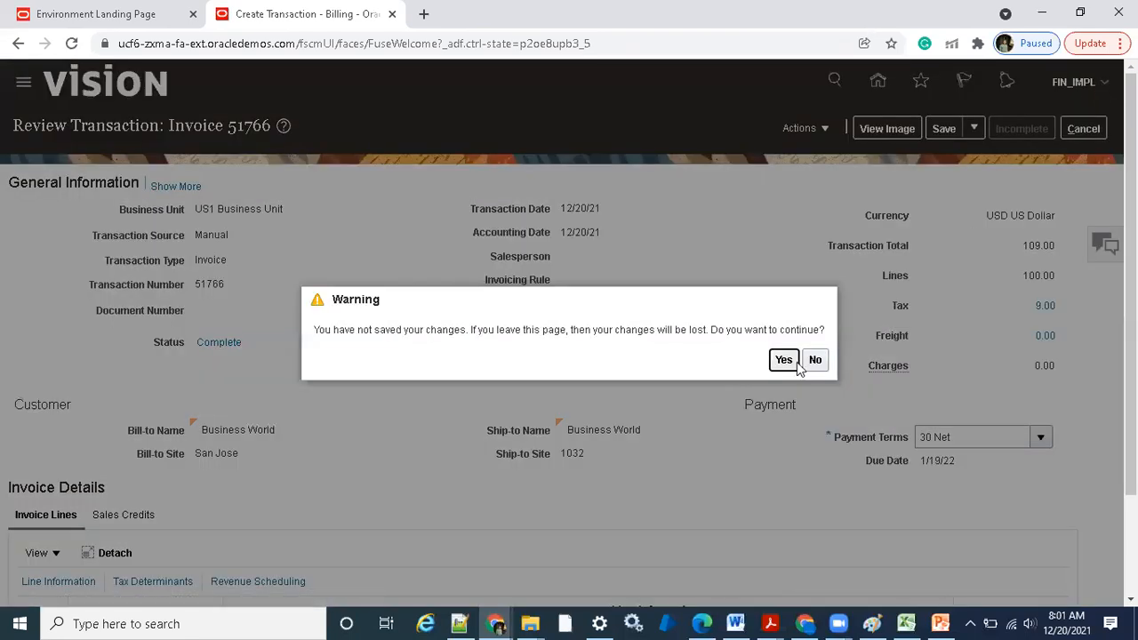
{"action": "left_click", "coordinate": [783, 359]}
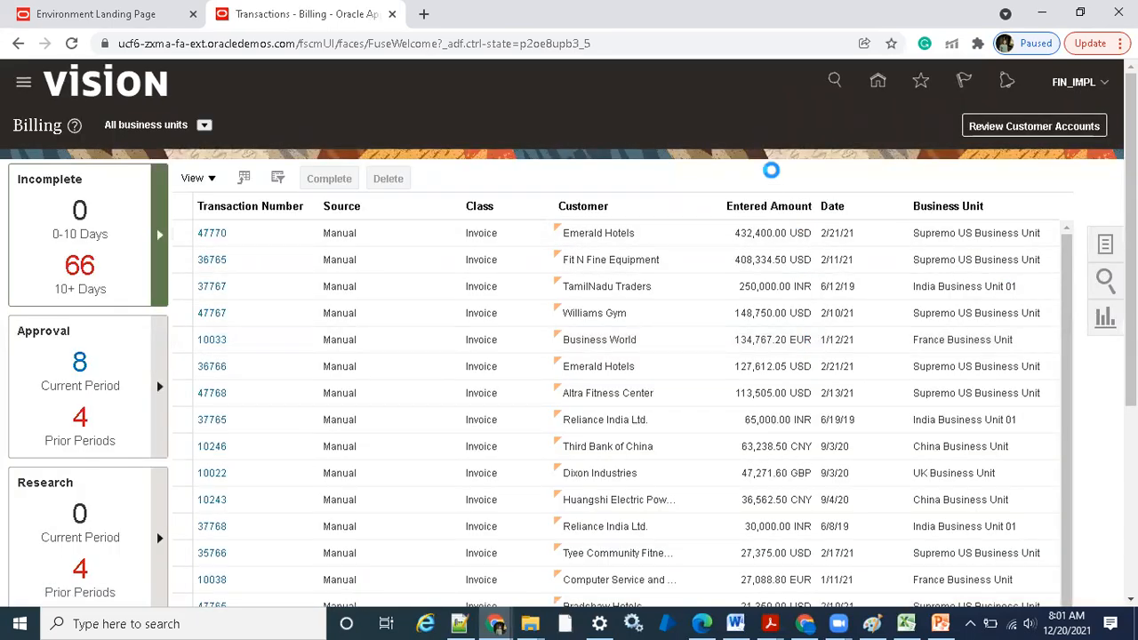
Search for transaction number 51766 in Billing and open the invoice
{"action": "left_click", "coordinate": [978, 201]}
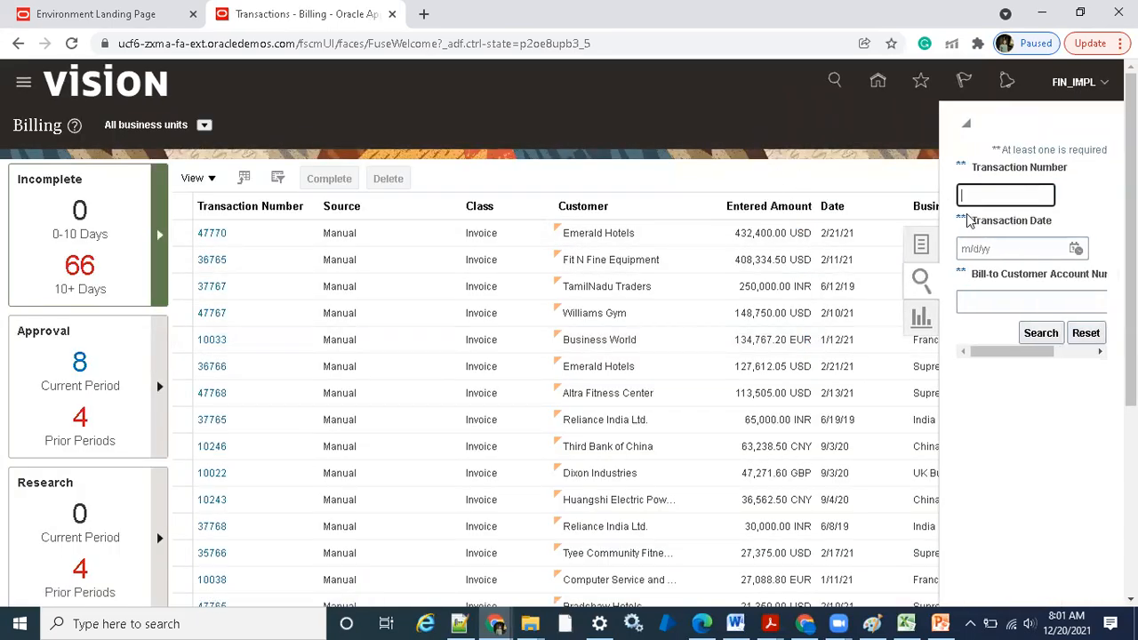
{"action": "type", "text": "51766"}
{"action": "left_click", "coordinate": [1041, 335]}
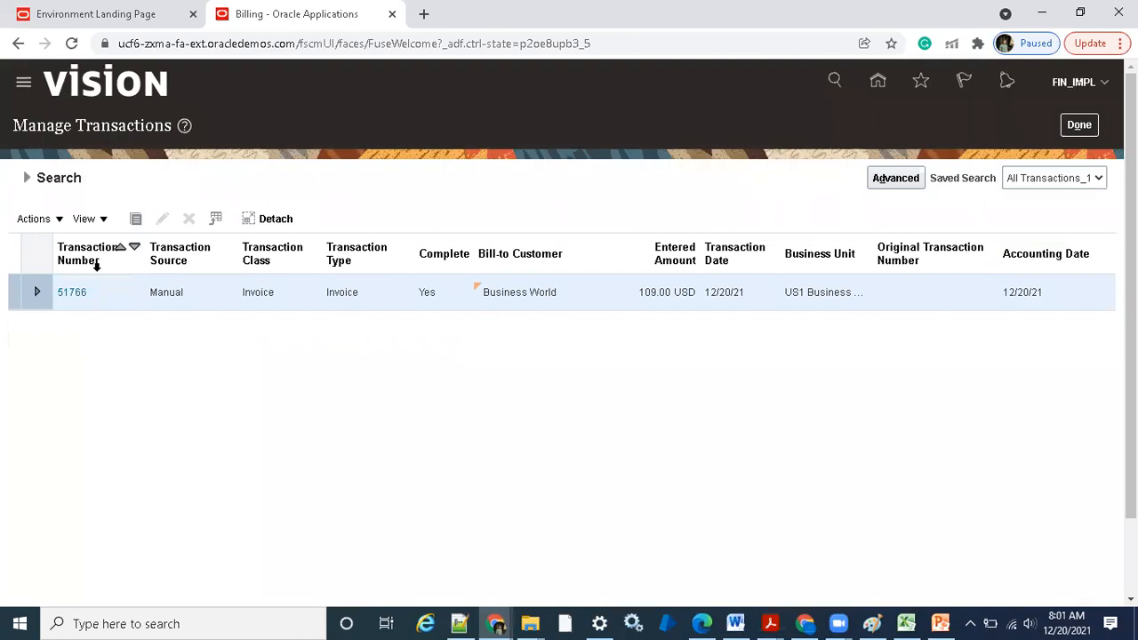
{"action": "left_click", "coordinate": [76, 291]}
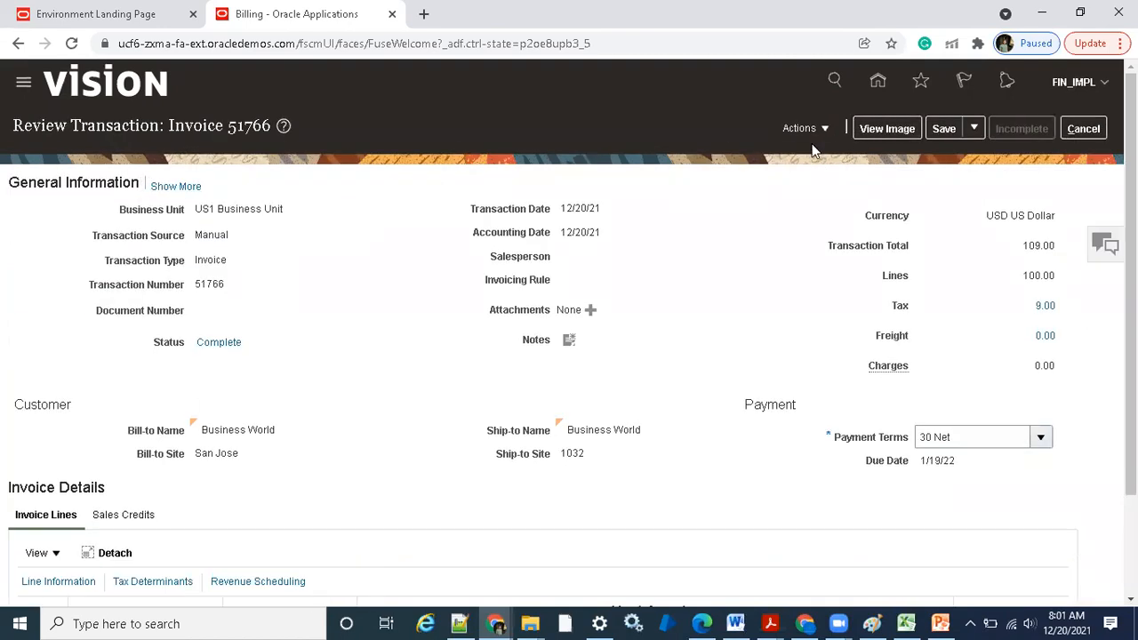
Start another adjustment from the reopened invoice's adjustments, examine the available adjustment reasons, and cancel it
{"action": "left_click", "coordinate": [802, 129]}
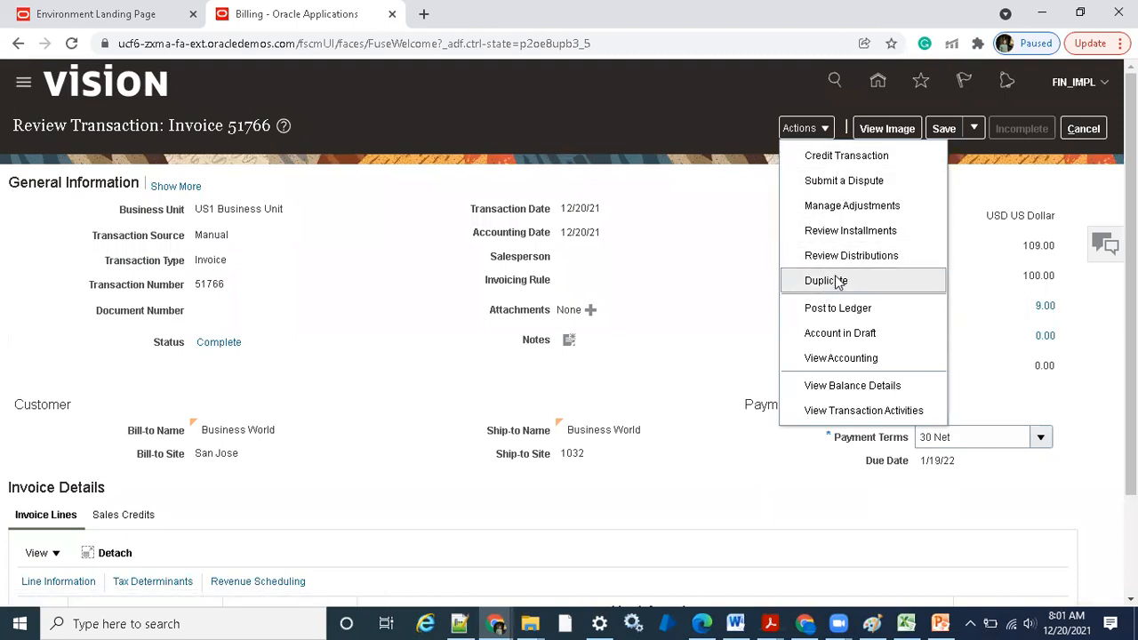
{"action": "left_click", "coordinate": [844, 206]}
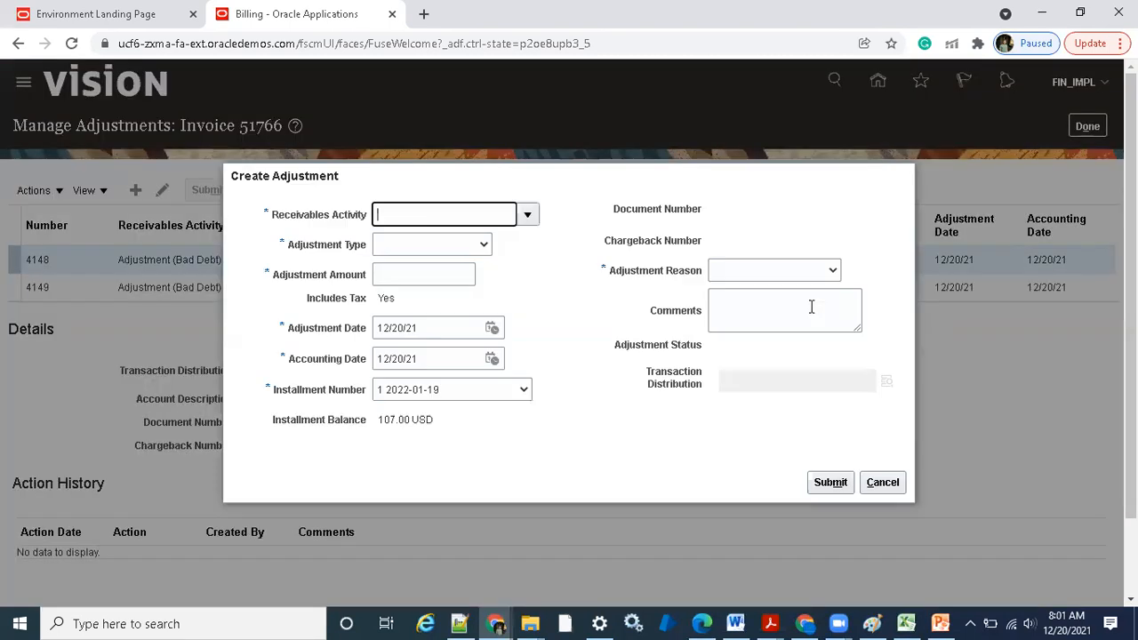
{"action": "left_click", "coordinate": [818, 276]}
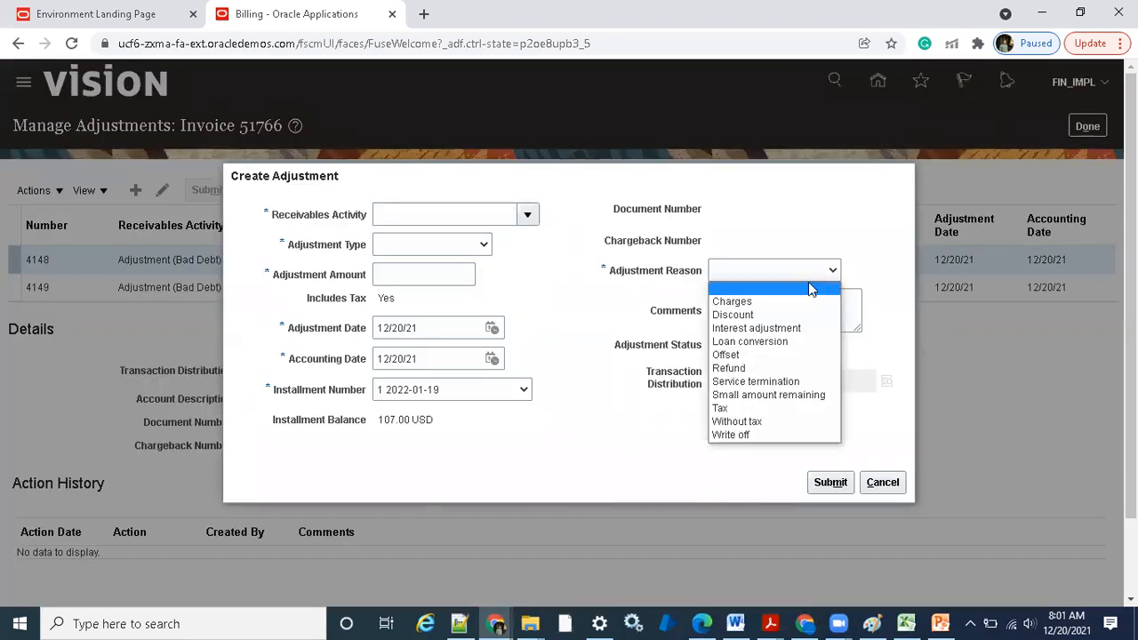
{"action": "left_click", "coordinate": [765, 483]}
{"action": "left_click", "coordinate": [879, 482]}
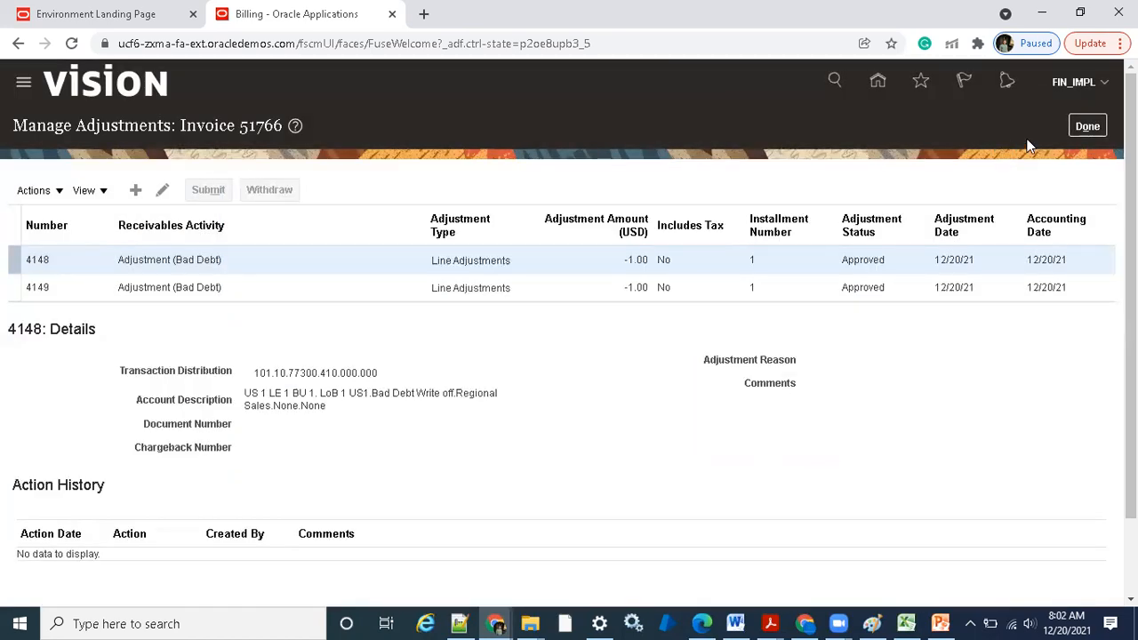
Leave the adjustments page and sign out of the session, accepting the loss of unsaved changes
{"action": "left_click", "coordinate": [1085, 125]}
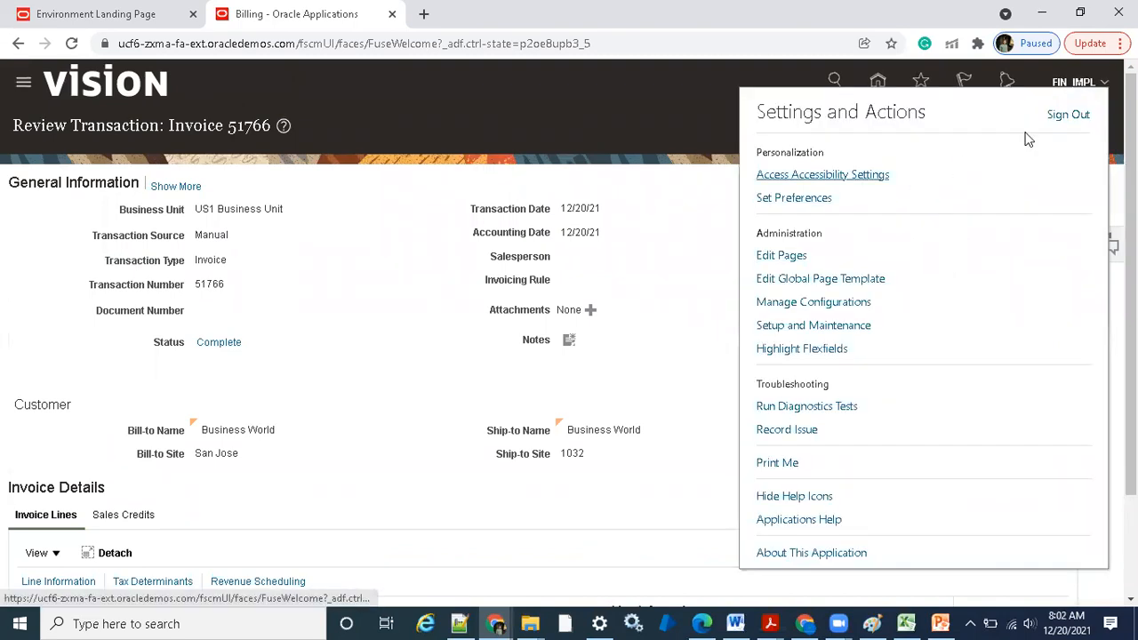
{"action": "left_click", "coordinate": [1068, 116]}
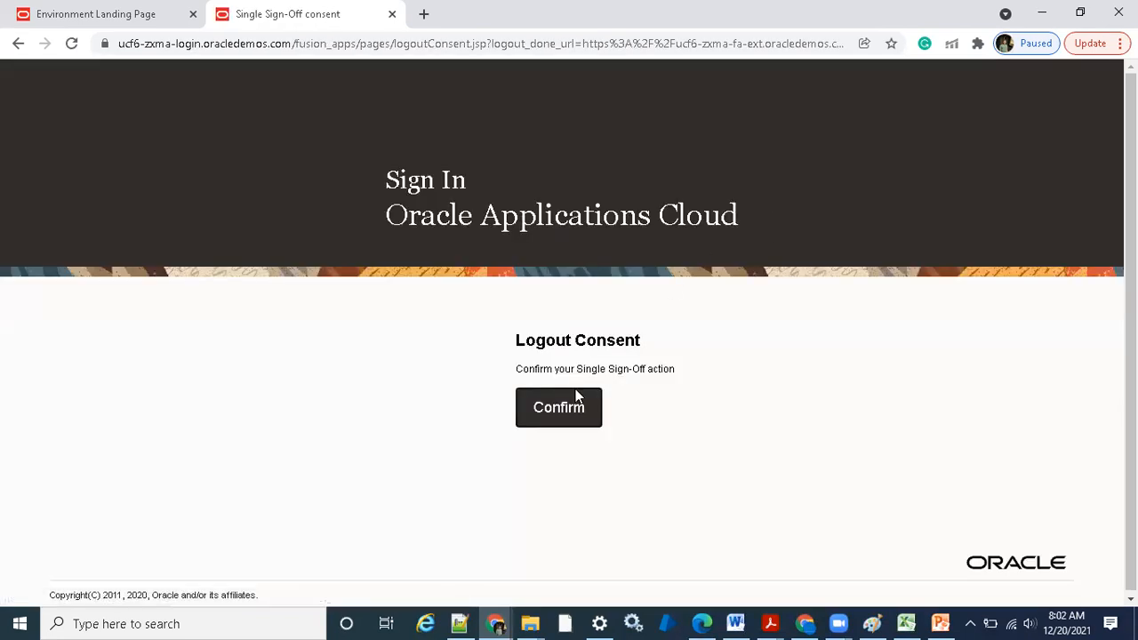
{"action": "left_click", "coordinate": [568, 402]}
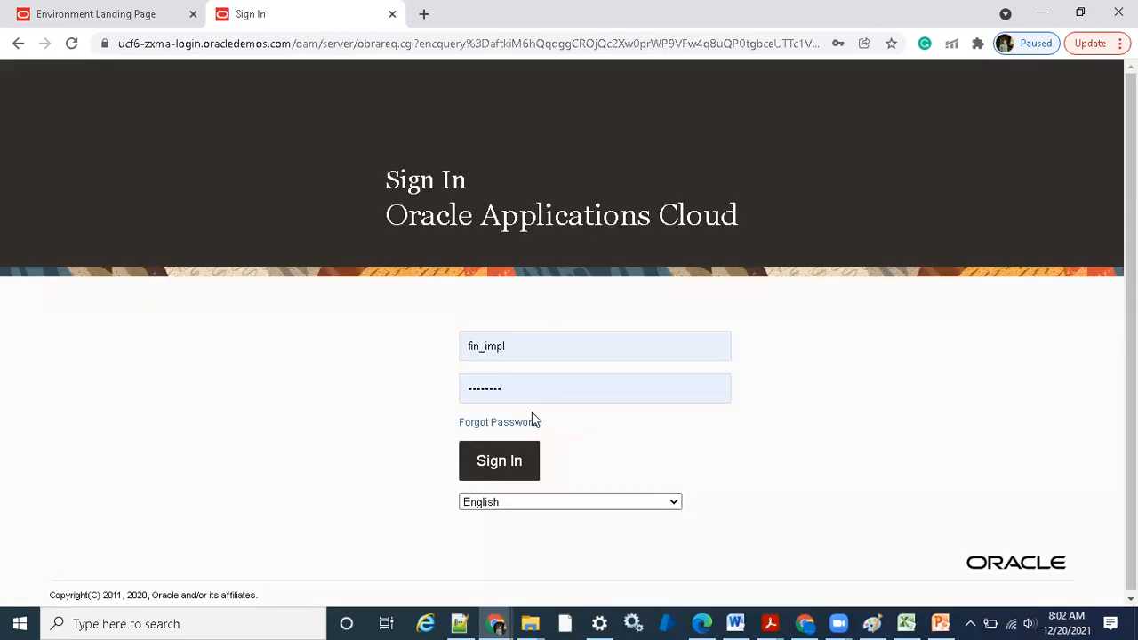
Sign back in to Oracle Applications and go to the Billing work area
{"action": "left_click", "coordinate": [507, 467]}
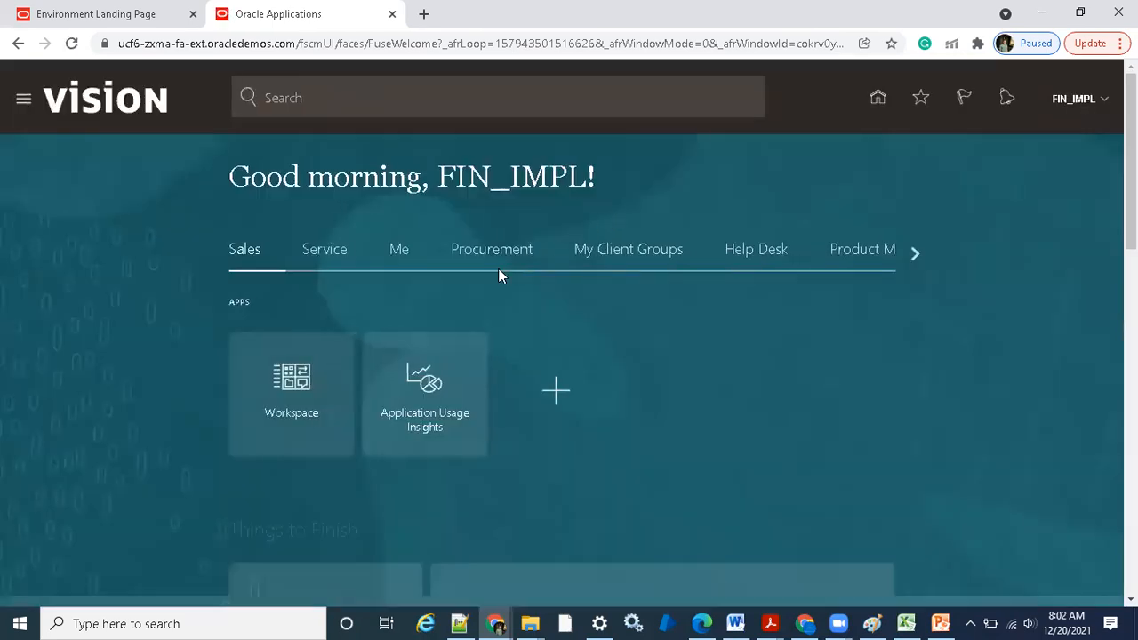
{"action": "left_click", "coordinate": [914, 255]}
{"action": "left_click", "coordinate": [915, 253]}
{"action": "left_click", "coordinate": [629, 253]}
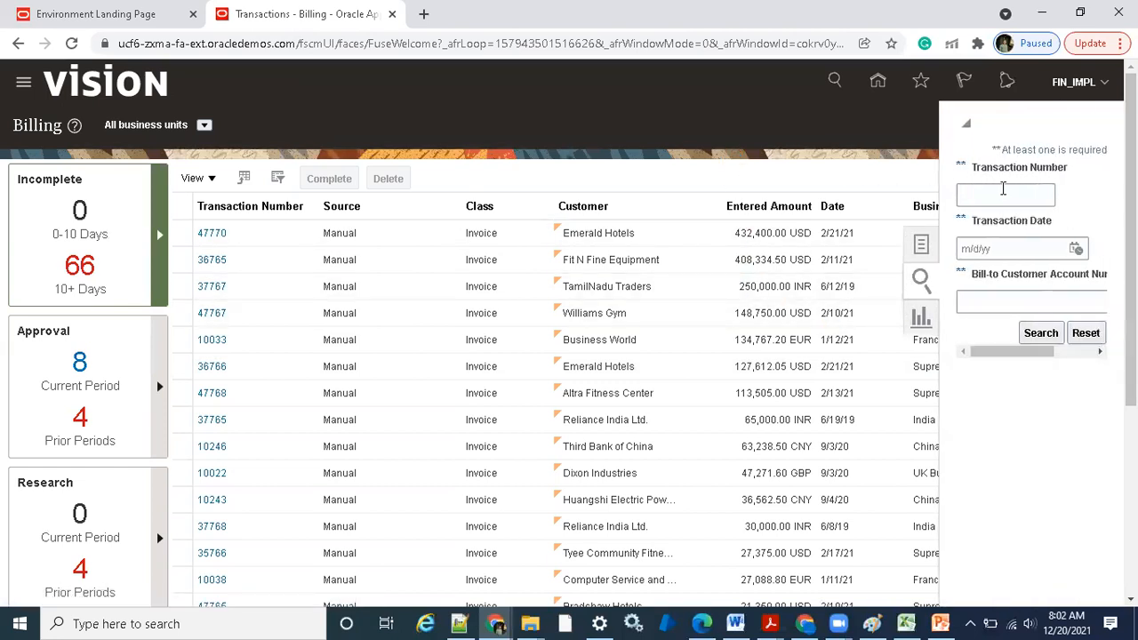
Search for transaction number 51766 and open the invoice from the results
{"action": "type", "text": "51766"}
{"action": "left_click", "coordinate": [1024, 333]}
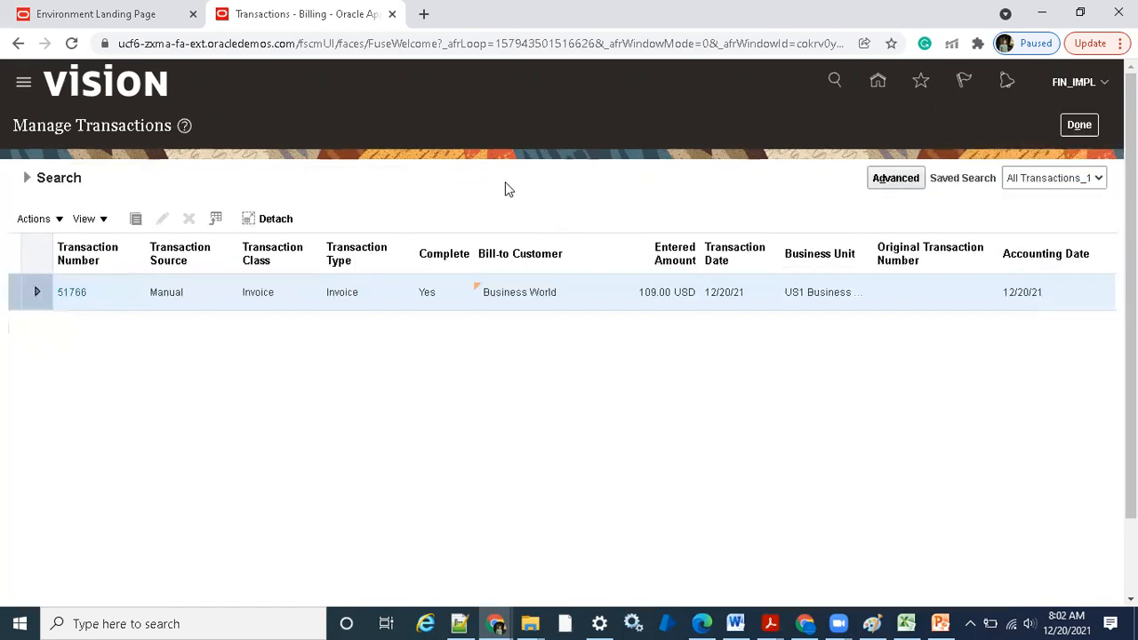
{"action": "left_click", "coordinate": [72, 292]}
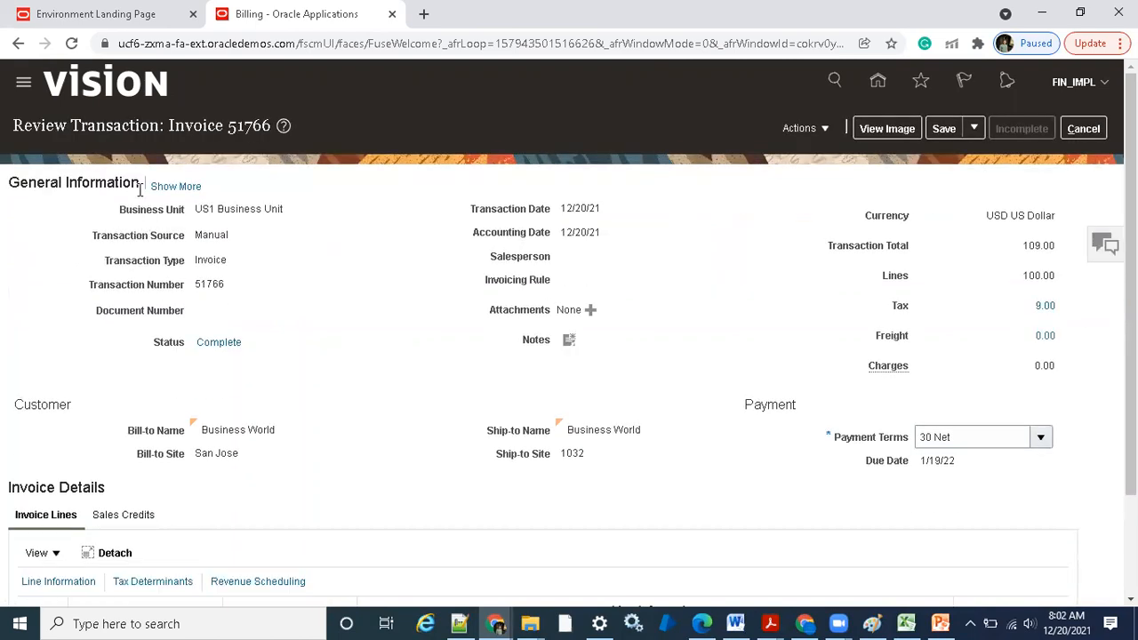
Start an adjustment from the invoice's Manage Adjustments page, examine the available adjustment reasons, and choose Tax
{"action": "left_click", "coordinate": [799, 128]}
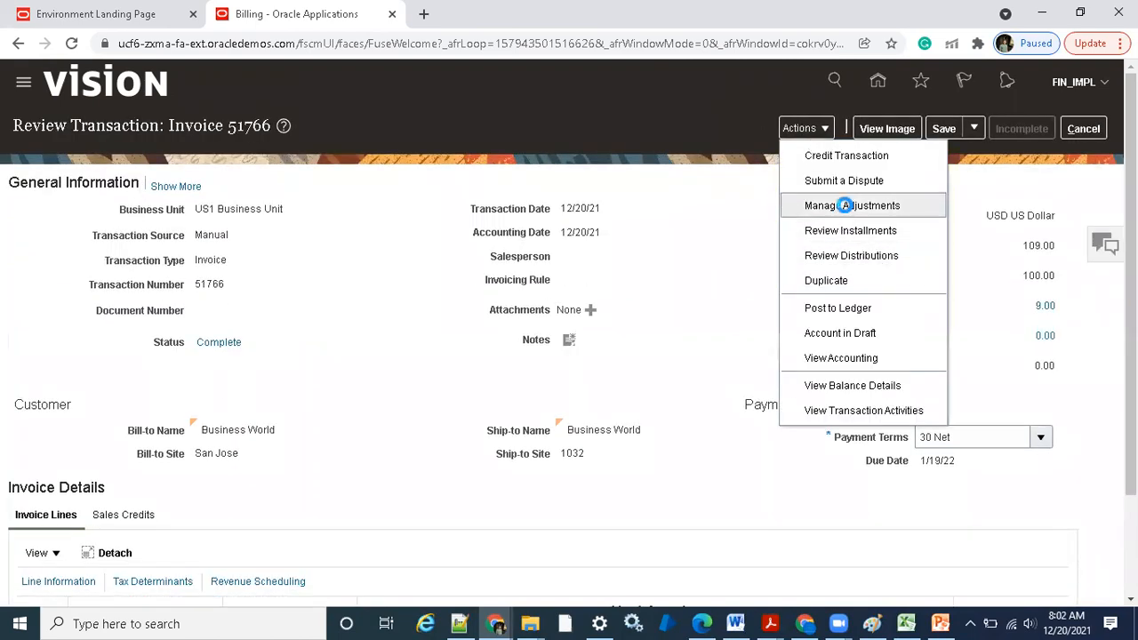
{"action": "left_click", "coordinate": [846, 204]}
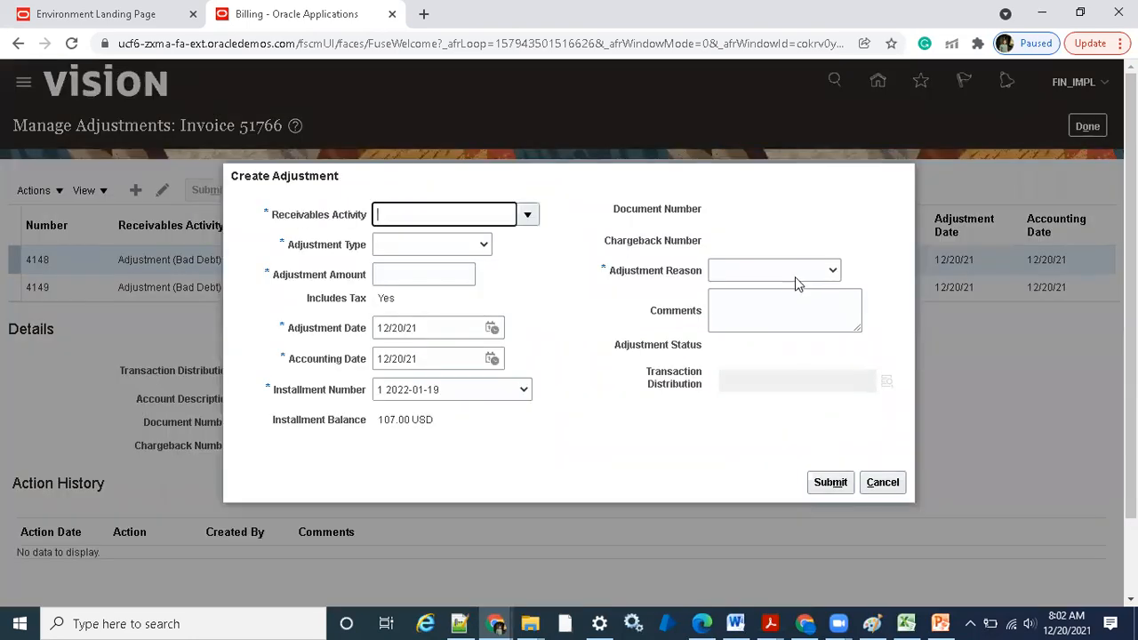
{"action": "left_click", "coordinate": [797, 271]}
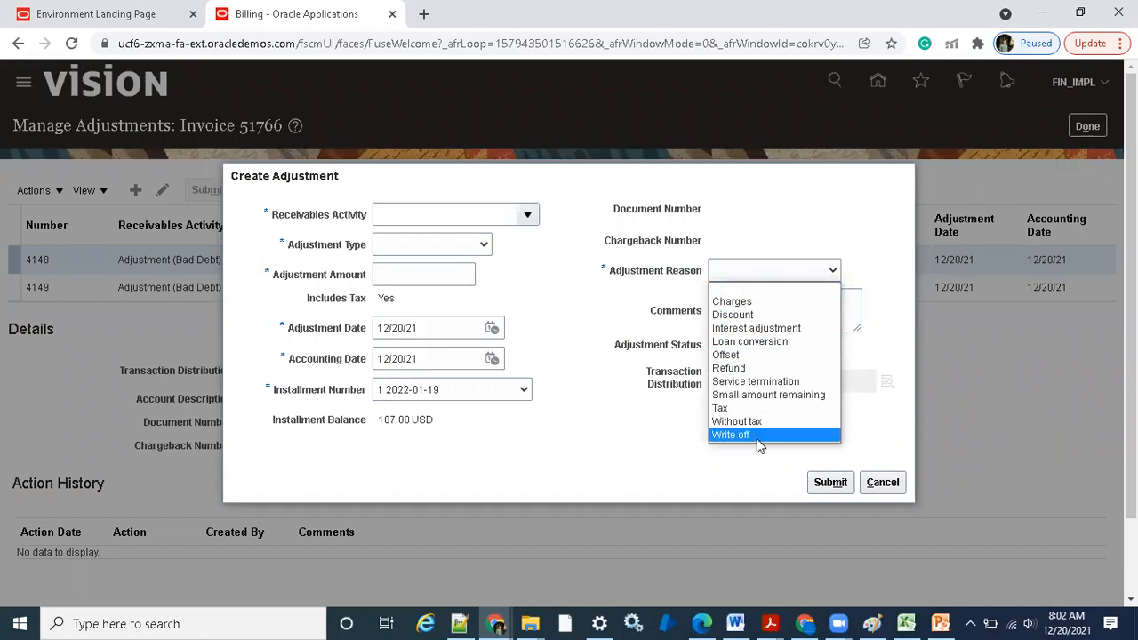
{"action": "left_click", "coordinate": [763, 408]}
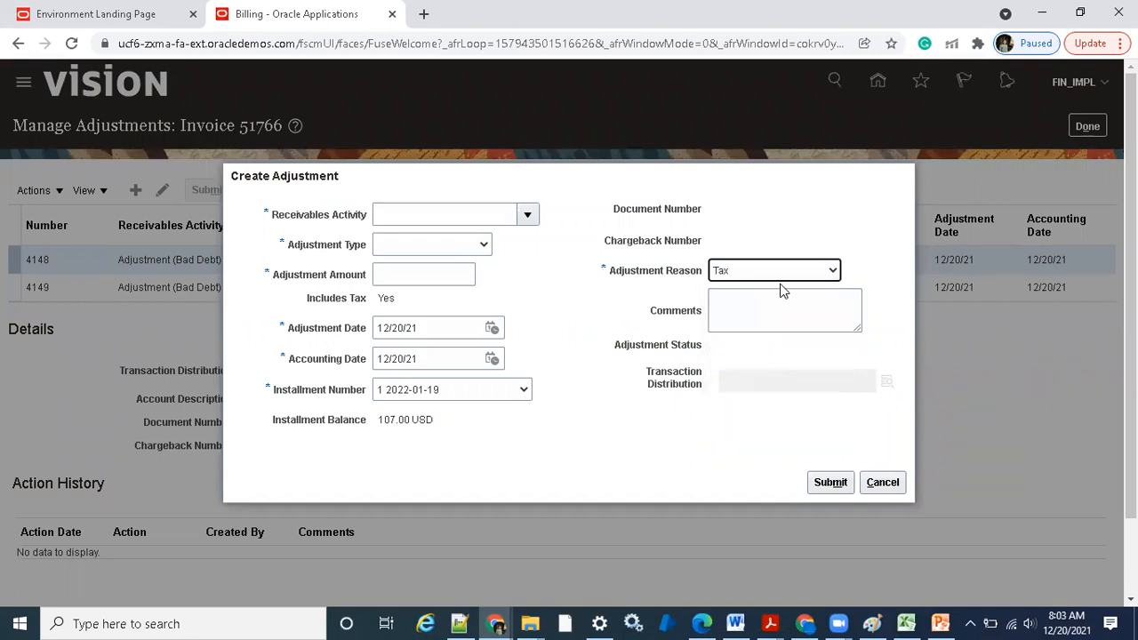
In the Financials setup window, open Manage Receivables Lookups, search for lookup type ADJUST, and select ADJUST_REASON
{"action": "mouse_move", "coordinate": [498, 622]}
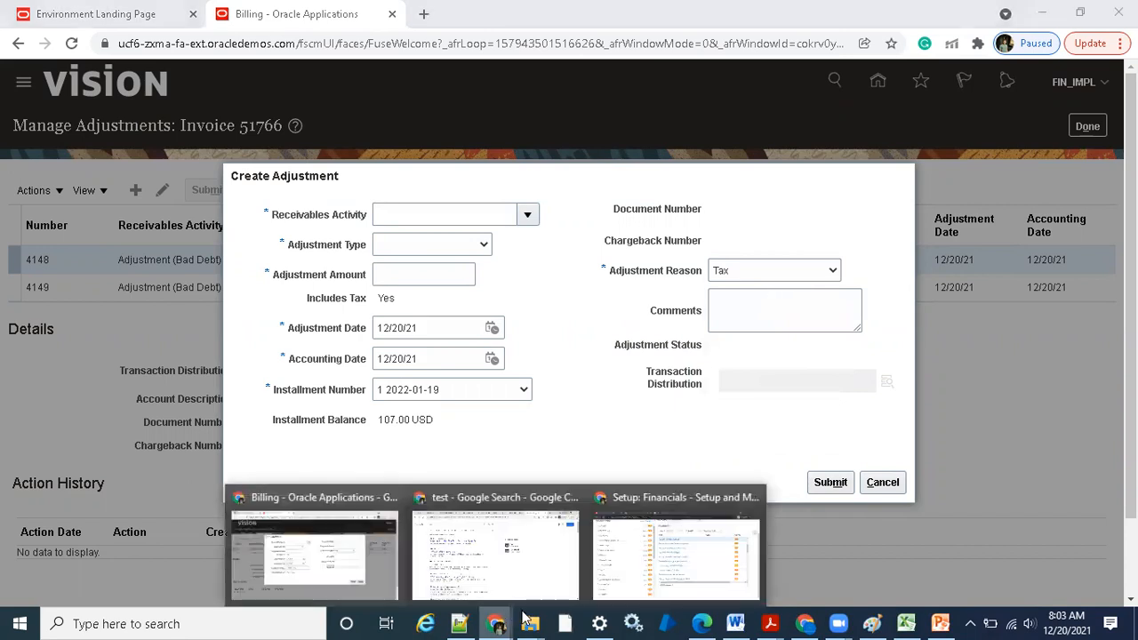
{"action": "left_click", "coordinate": [676, 544]}
{"action": "left_click", "coordinate": [523, 193]}
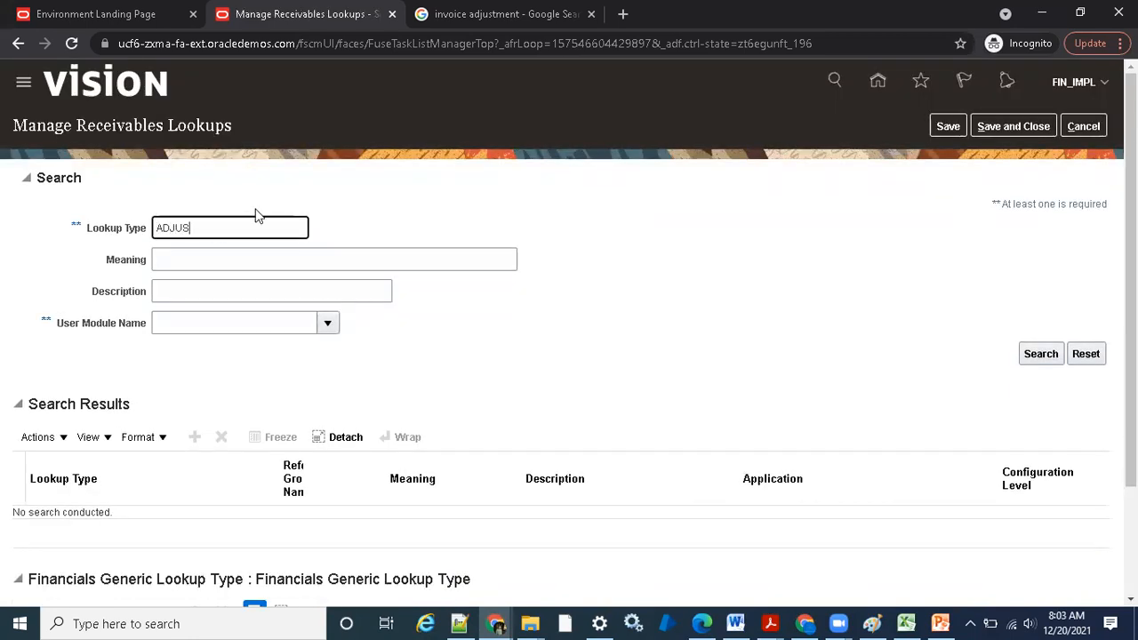
{"action": "key", "text": "Return"}
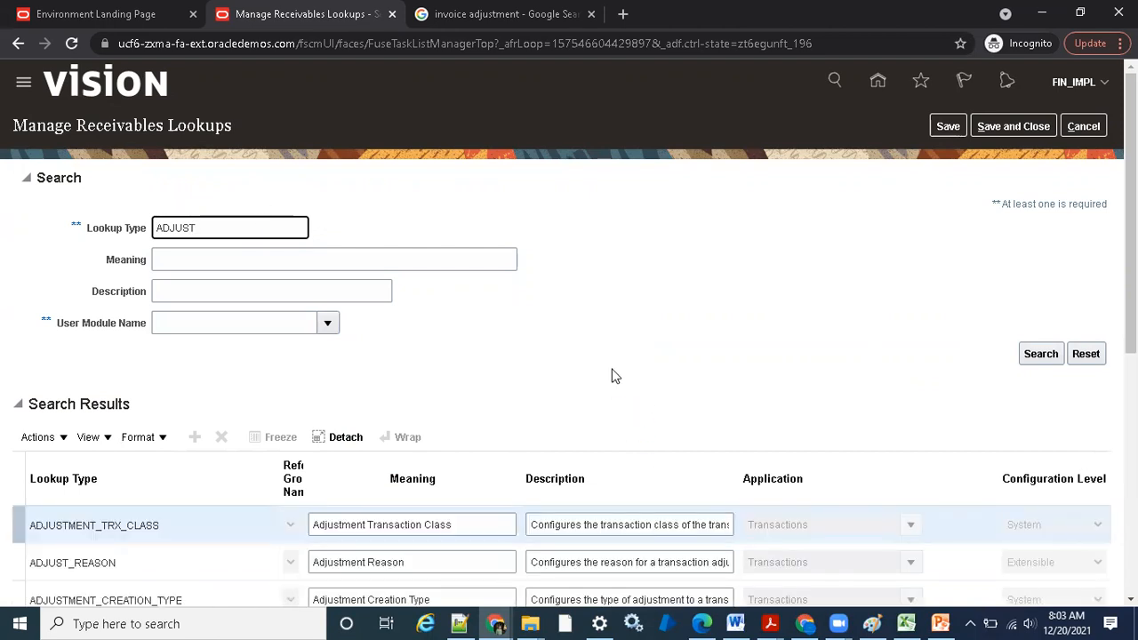
{"action": "scroll", "coordinate": [612, 375], "scroll_direction": "down", "scroll_amount": 2}
{"action": "left_click", "coordinate": [472, 396]}
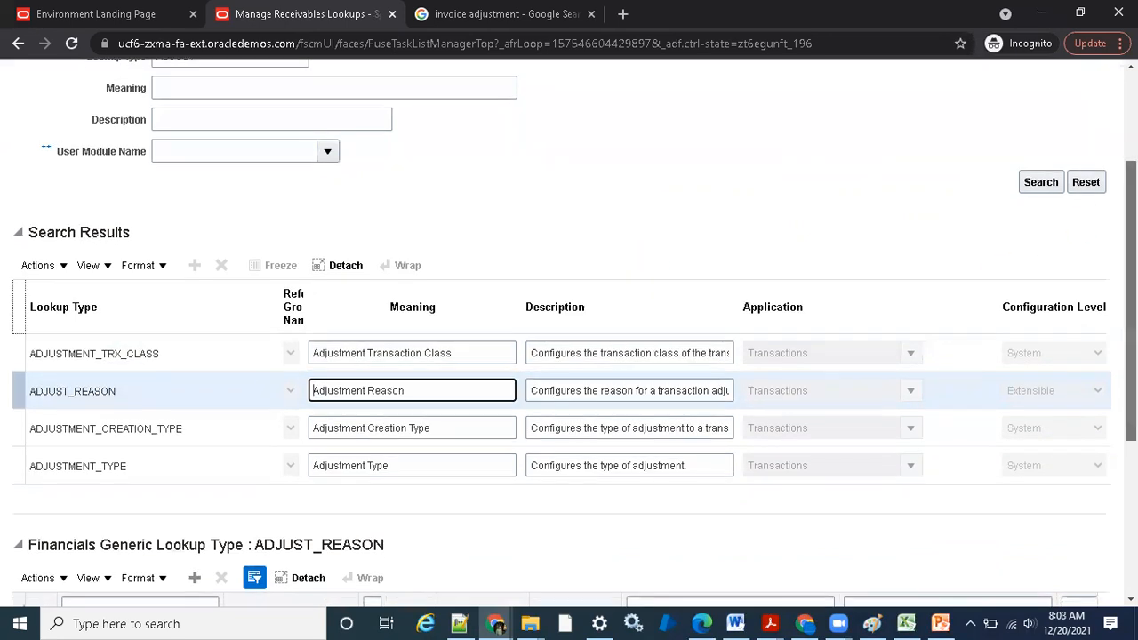
Compare the ADJUST_REASON lookup codes and set the start date of DEMO_TESTING to 1/1/51
{"action": "scroll", "coordinate": [634, 254], "scroll_direction": "down", "scroll_amount": 3}
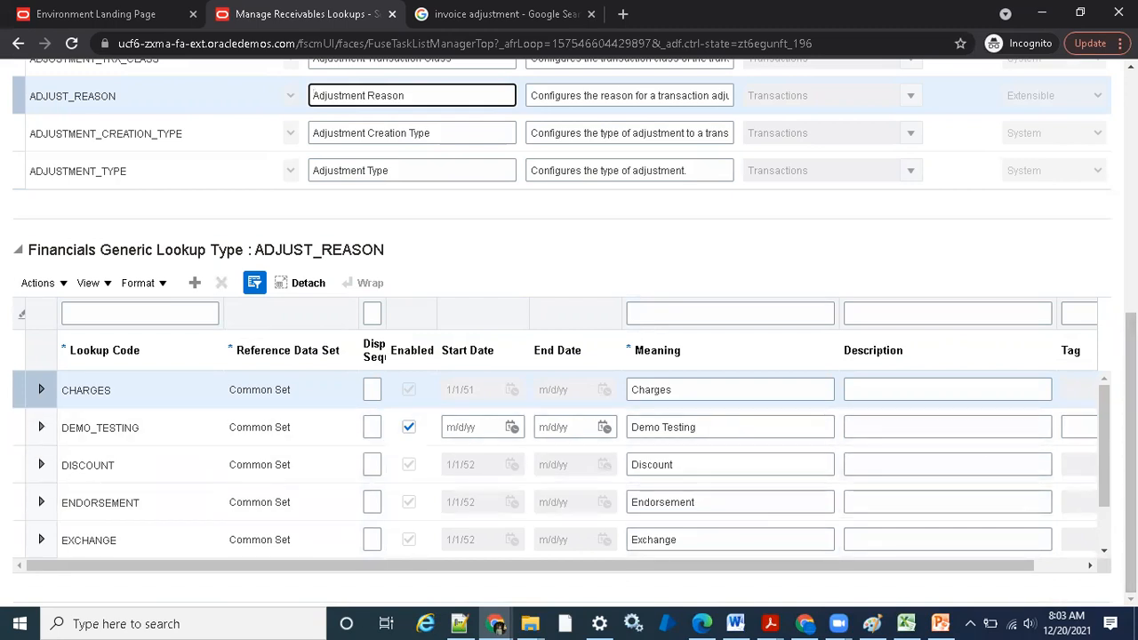
{"action": "left_click_drag", "start_coordinate": [849, 567], "coordinate": [564, 508]}
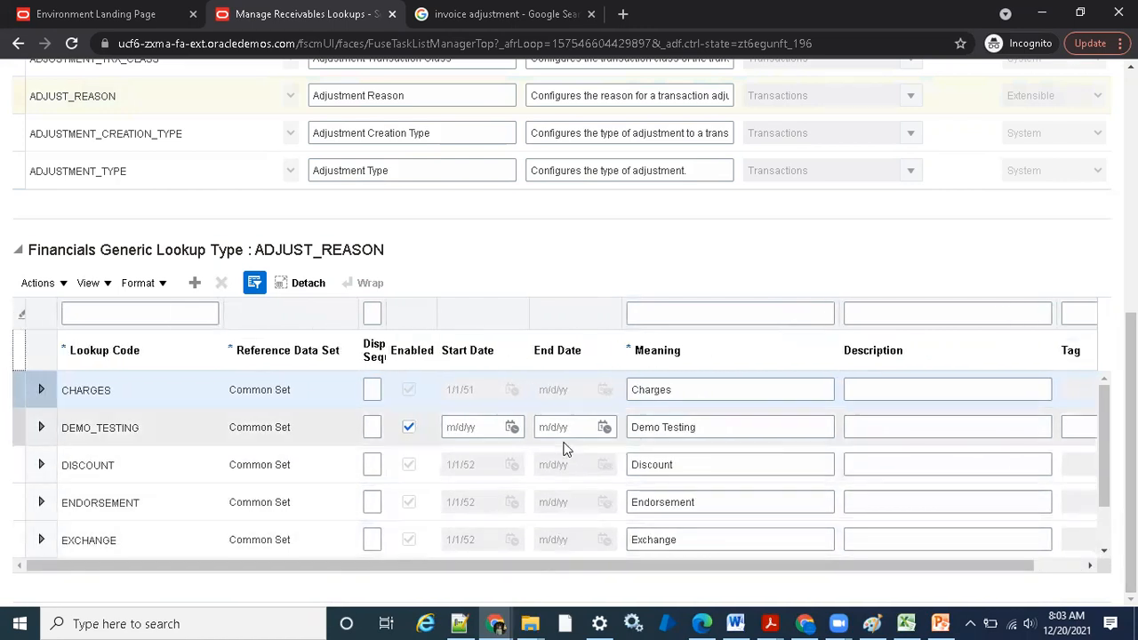
{"action": "left_click", "coordinate": [495, 427]}
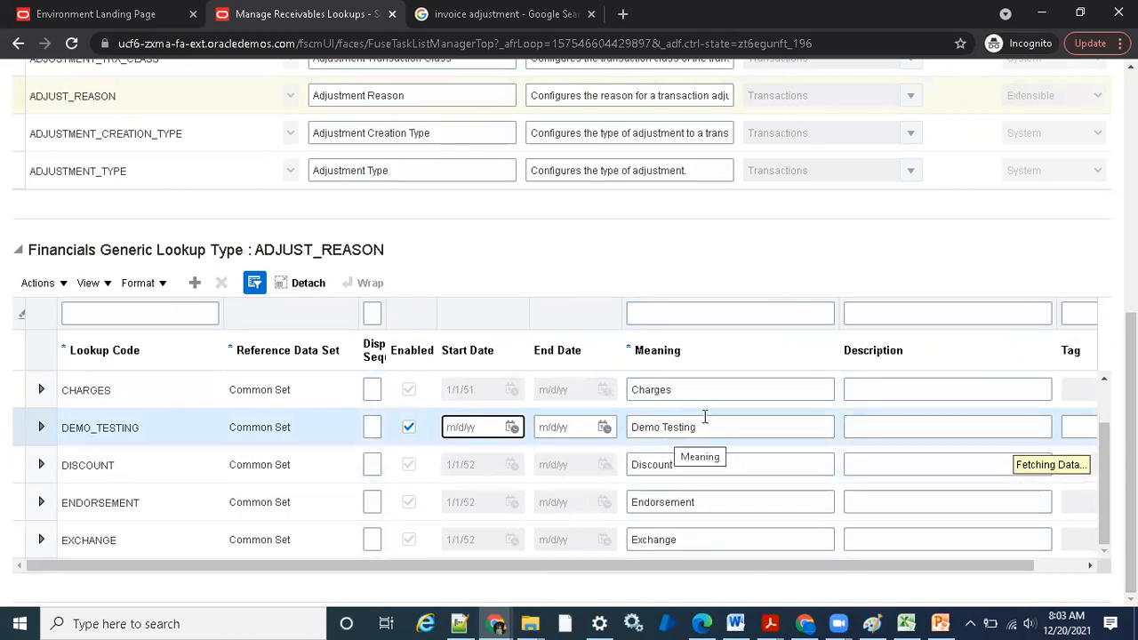
{"action": "scroll", "coordinate": [703, 416], "scroll_direction": "down", "scroll_amount": 2}
{"action": "scroll", "coordinate": [703, 419], "scroll_direction": "down", "scroll_amount": 1}
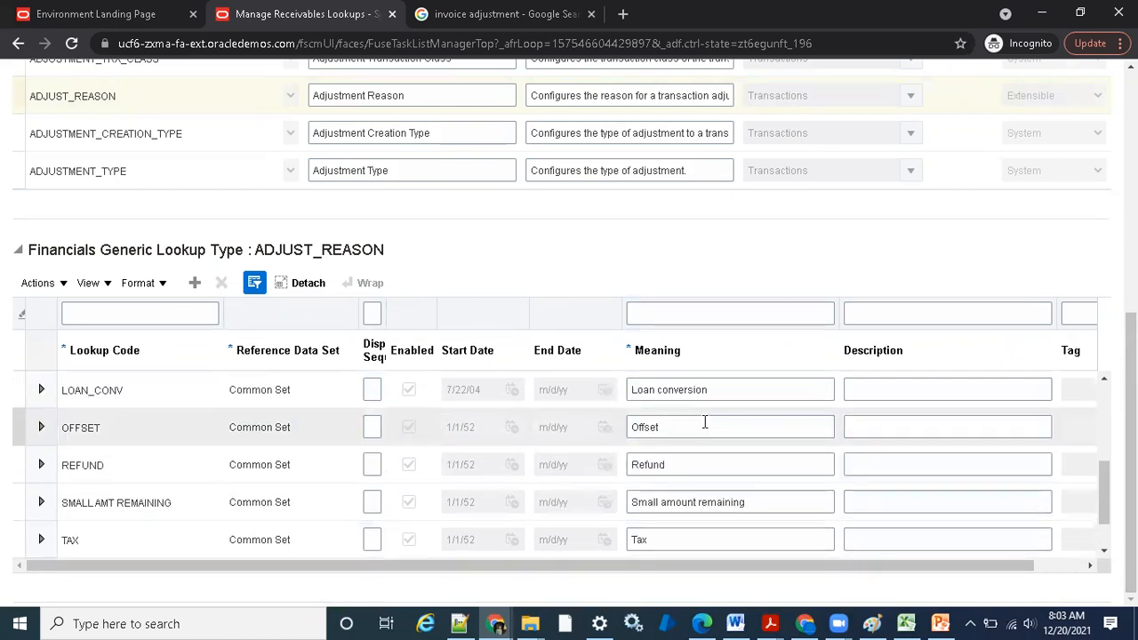
{"action": "scroll", "coordinate": [704, 422], "scroll_direction": "down", "scroll_amount": 1}
{"action": "scroll", "coordinate": [704, 422], "scroll_direction": "down", "scroll_amount": 1}
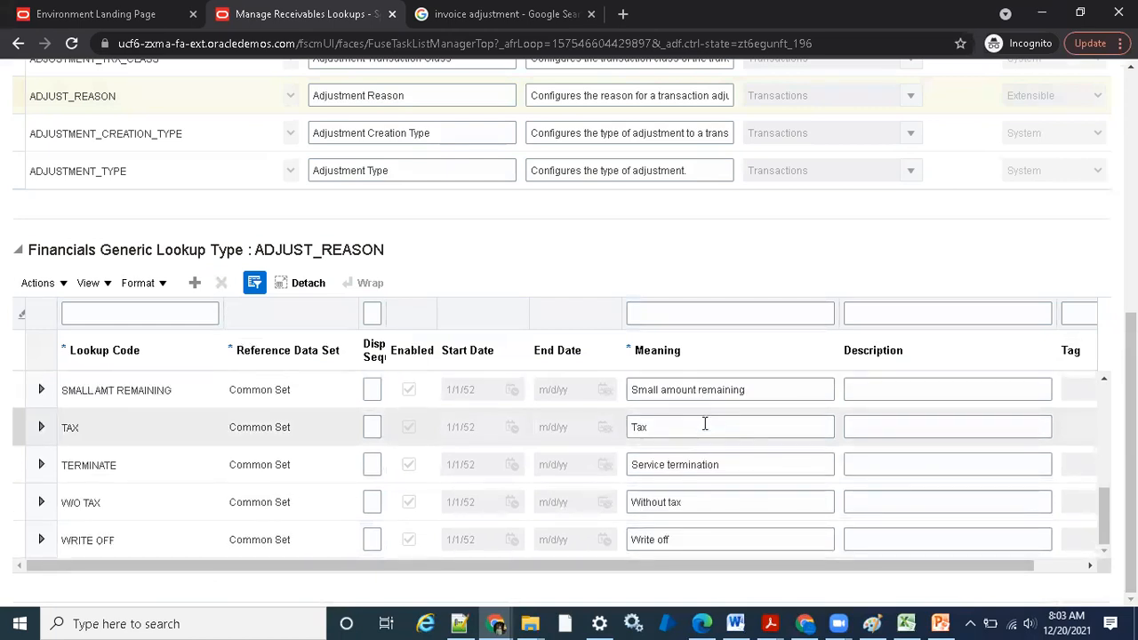
{"action": "scroll", "coordinate": [704, 424], "scroll_direction": "up", "scroll_amount": 6}
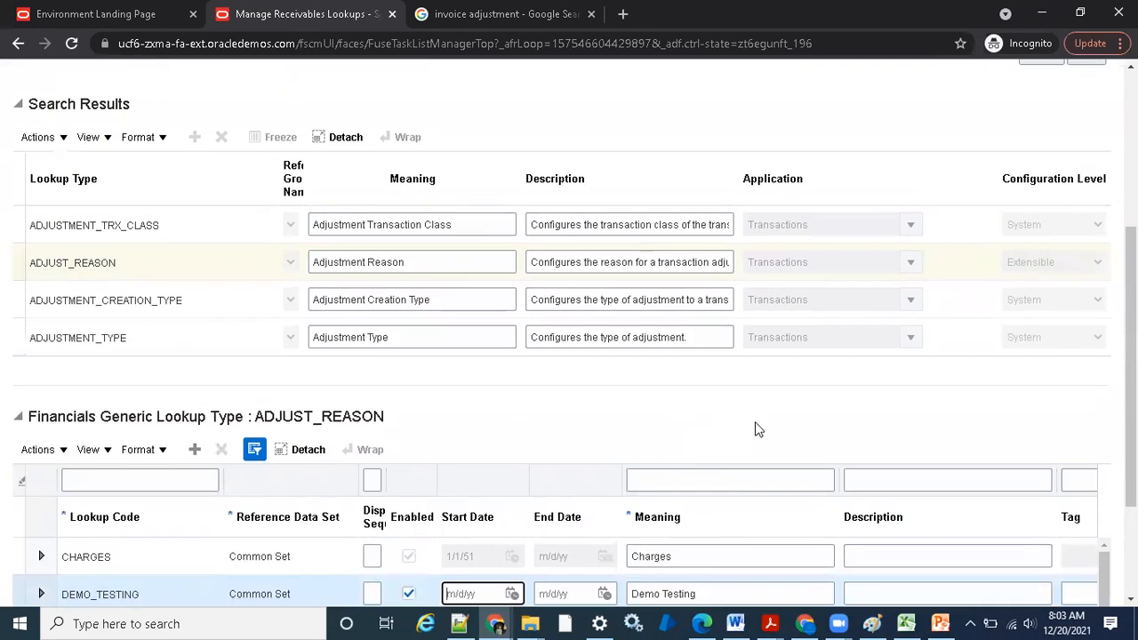
{"action": "scroll", "coordinate": [534, 418], "scroll_direction": "down", "scroll_amount": 2}
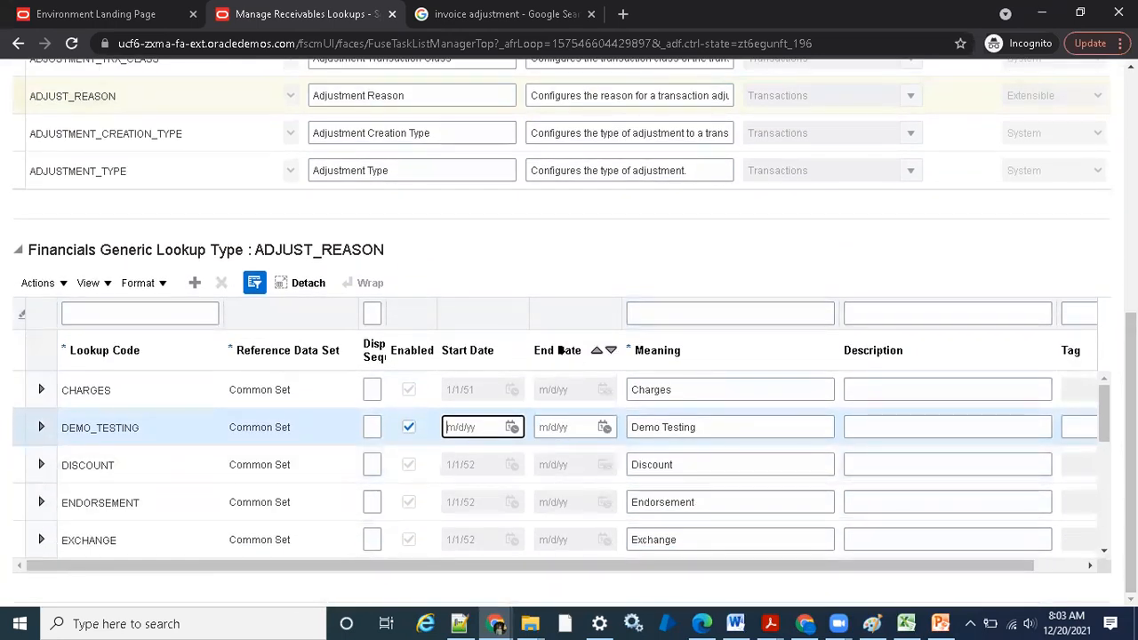
{"action": "type", "text": "/1/51"}
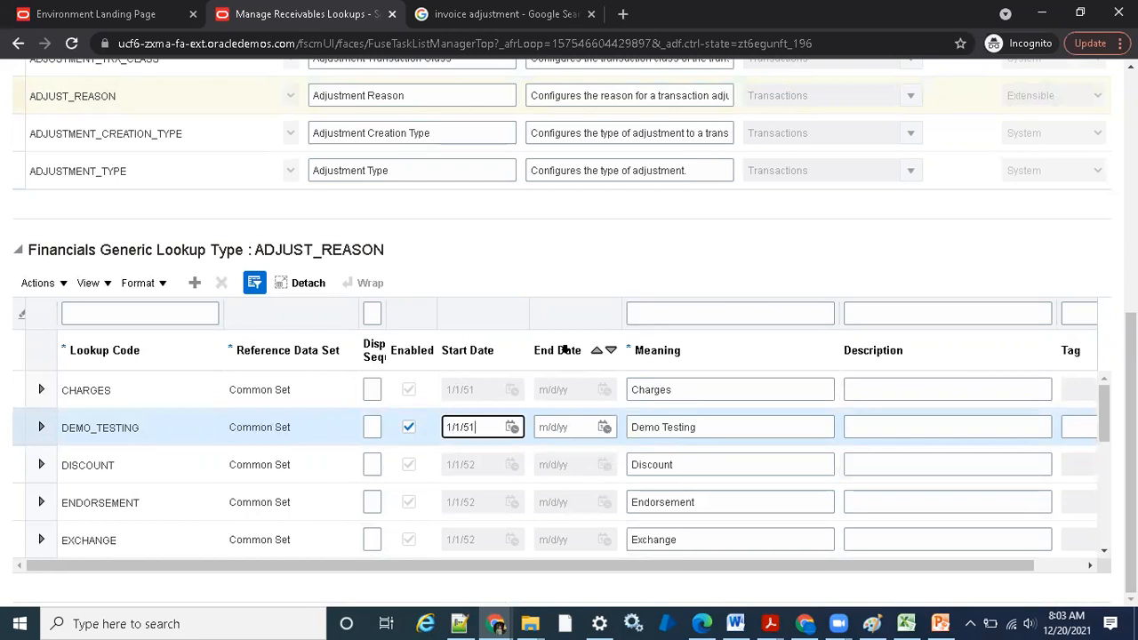
{"action": "key", "text": "Tab"}
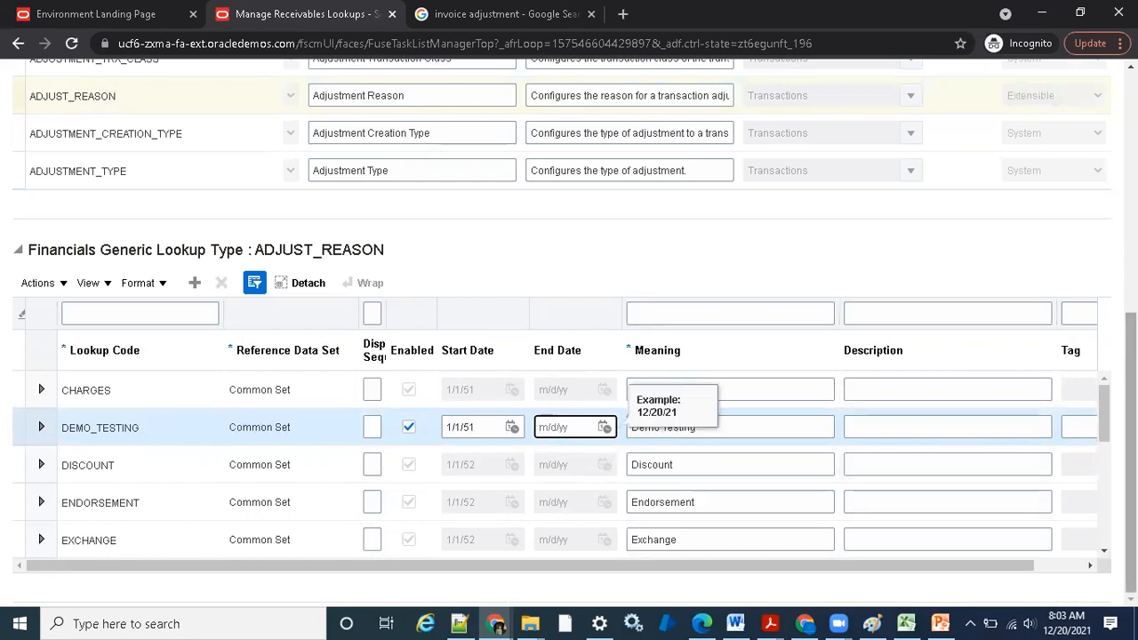
Save the lookup change and close the Manage Receivables Lookups page
{"action": "left_click_drag", "start_coordinate": [1130, 418], "coordinate": [1131, 196]}
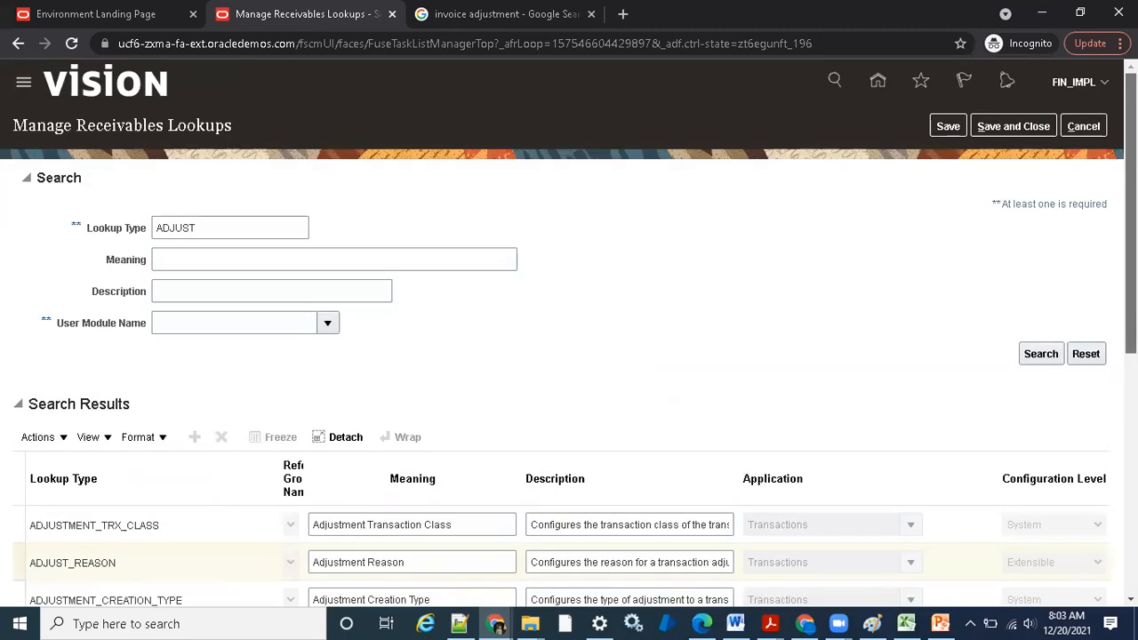
{"action": "left_click", "coordinate": [946, 129]}
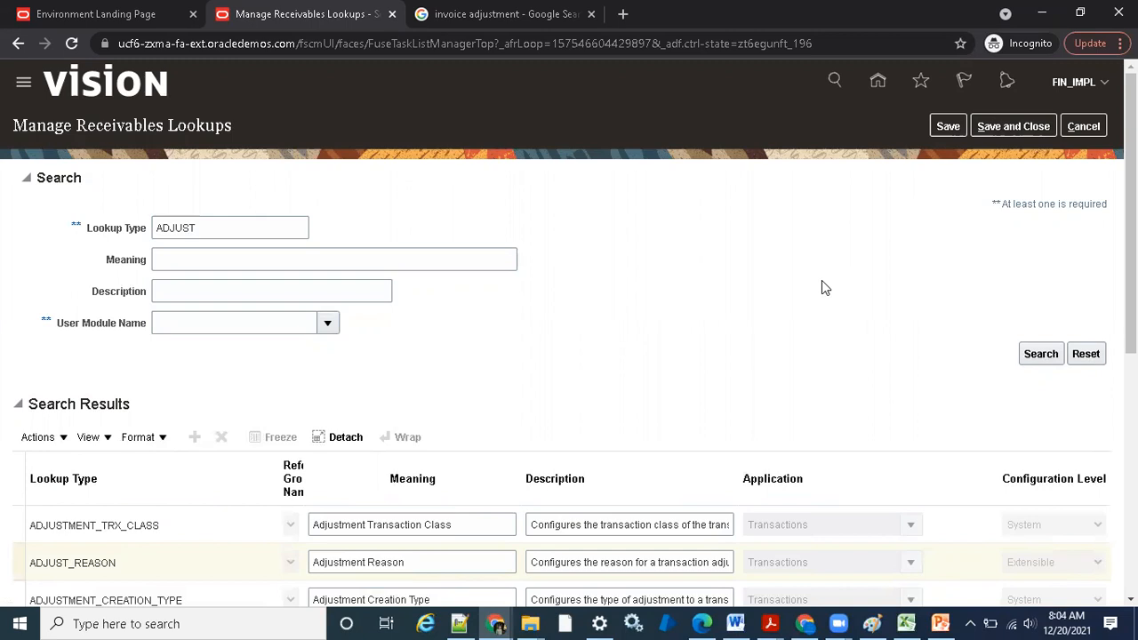
{"action": "scroll", "coordinate": [821, 280], "scroll_direction": "down", "scroll_amount": 2}
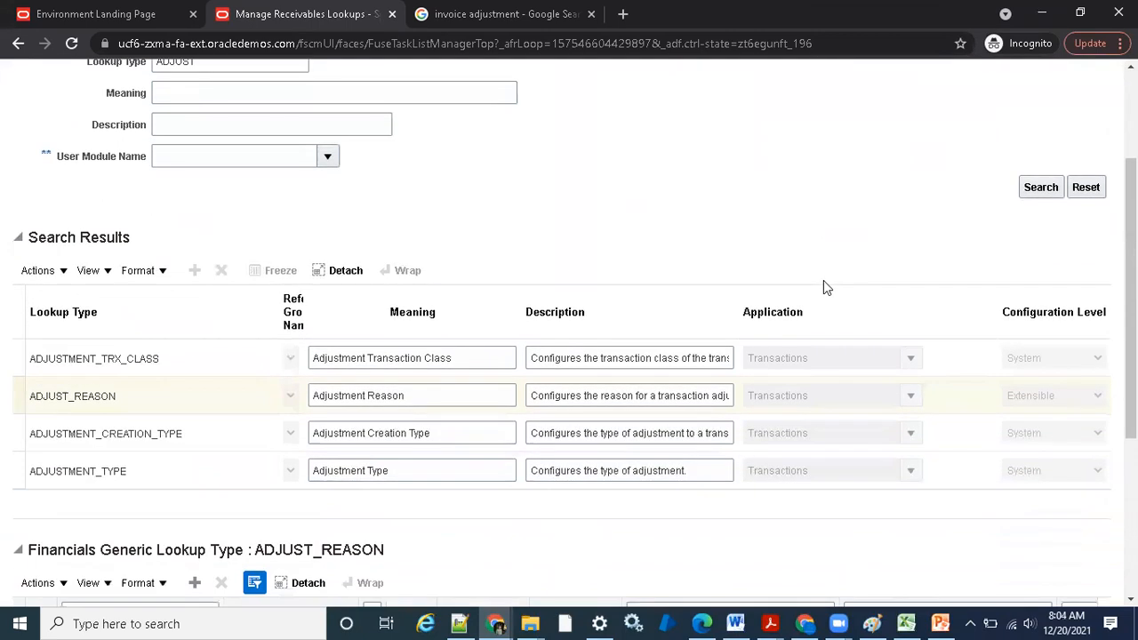
{"action": "scroll", "coordinate": [823, 280], "scroll_direction": "up", "scroll_amount": 2}
{"action": "left_click", "coordinate": [1014, 126]}
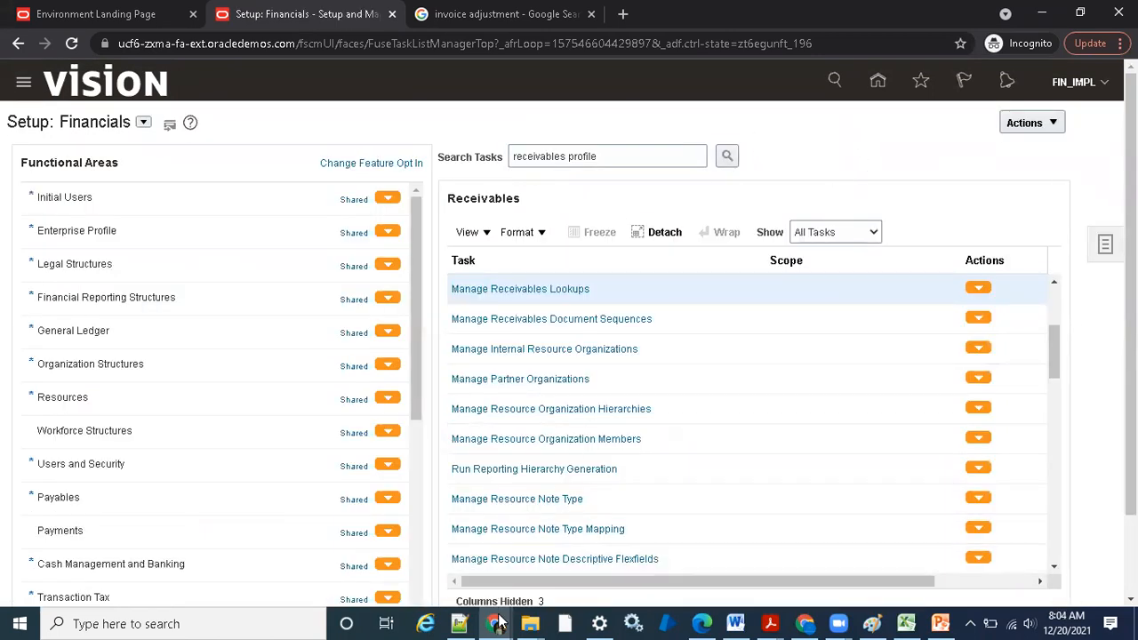
Switch back to the Billing window, recheck the adjustment reasons in the open adjustment, and cancel it
{"action": "mouse_move", "coordinate": [501, 621]}
{"action": "left_click", "coordinate": [418, 586]}
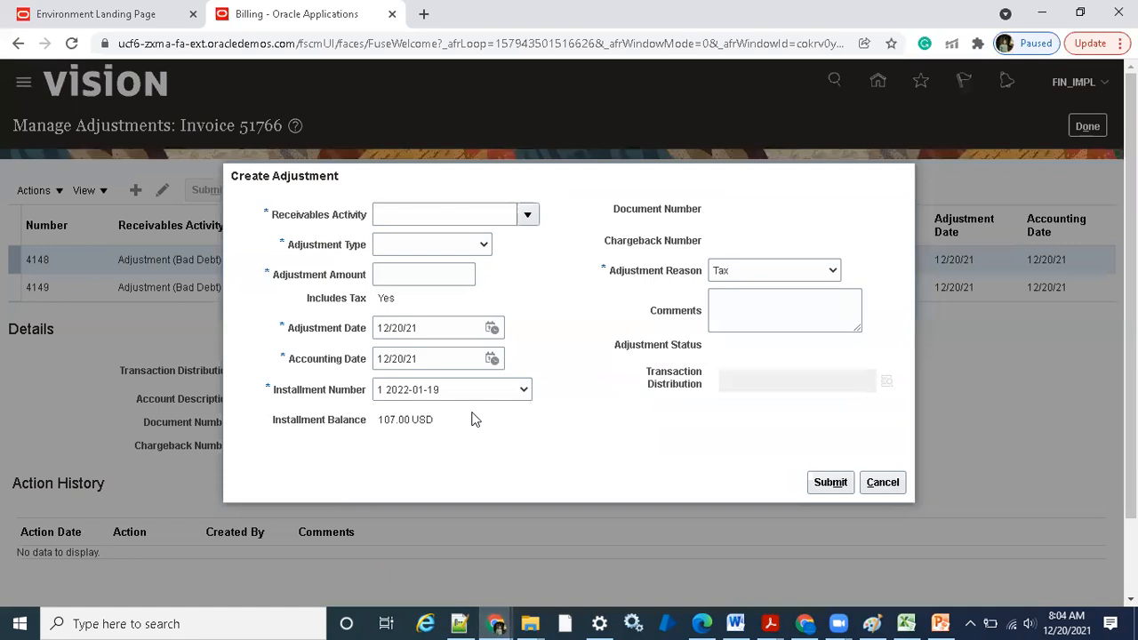
{"action": "left_click", "coordinate": [830, 271]}
{"action": "left_click", "coordinate": [867, 446]}
{"action": "left_click", "coordinate": [883, 482]}
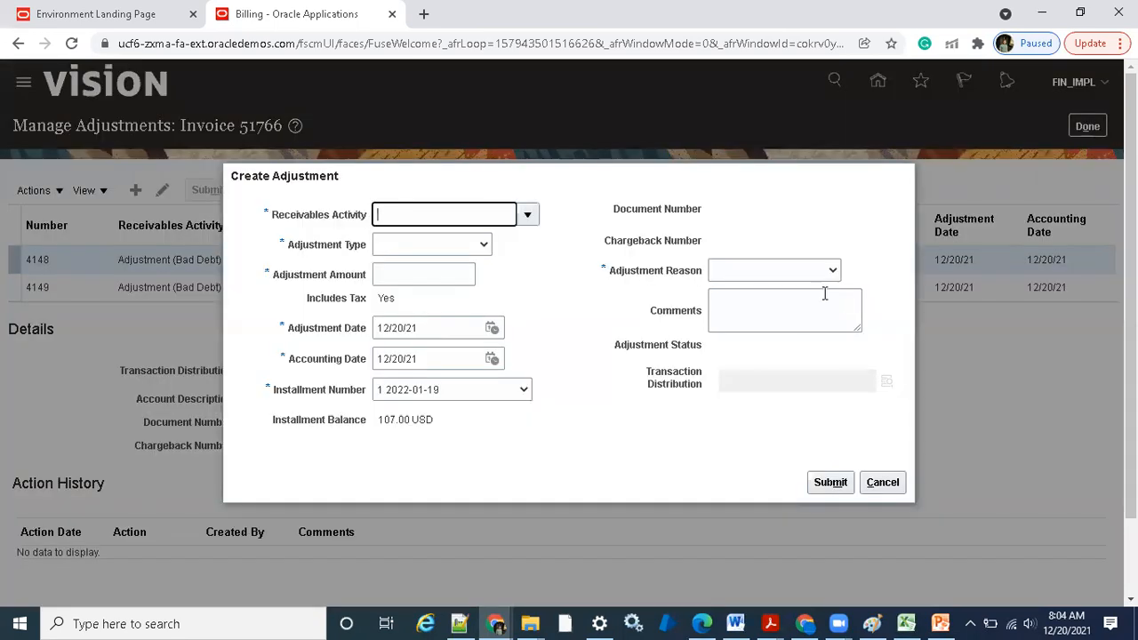
Start a fresh adjustment, look for Demo Testing among the adjustment reasons, and cancel the adjustment
{"action": "left_click", "coordinate": [817, 276]}
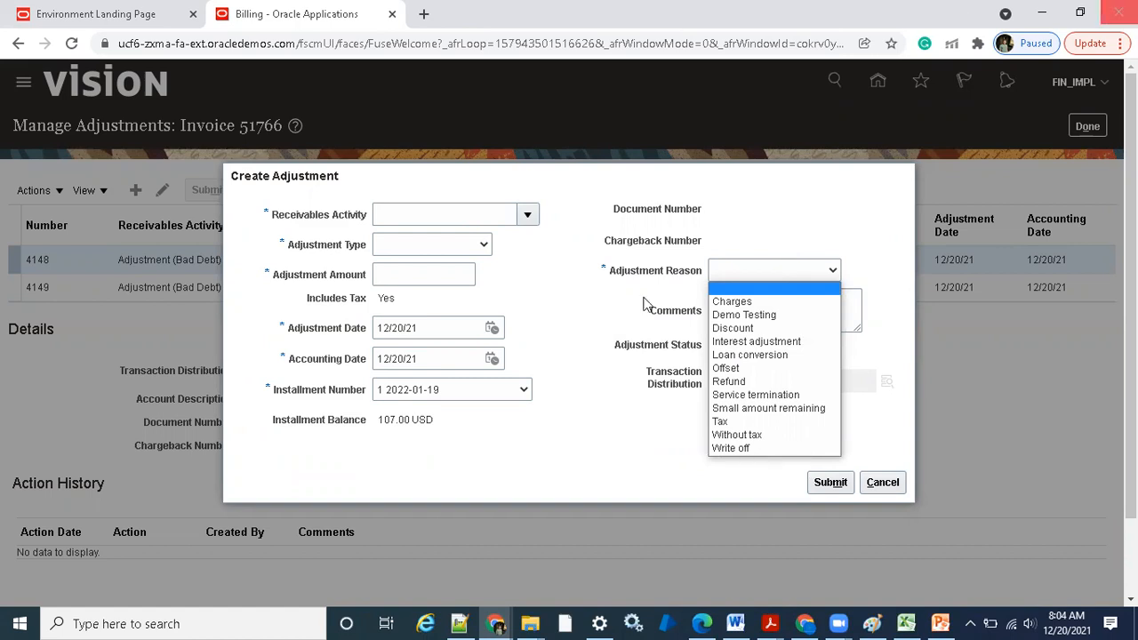
{"action": "left_click", "coordinate": [572, 252]}
{"action": "left_click", "coordinate": [880, 483]}
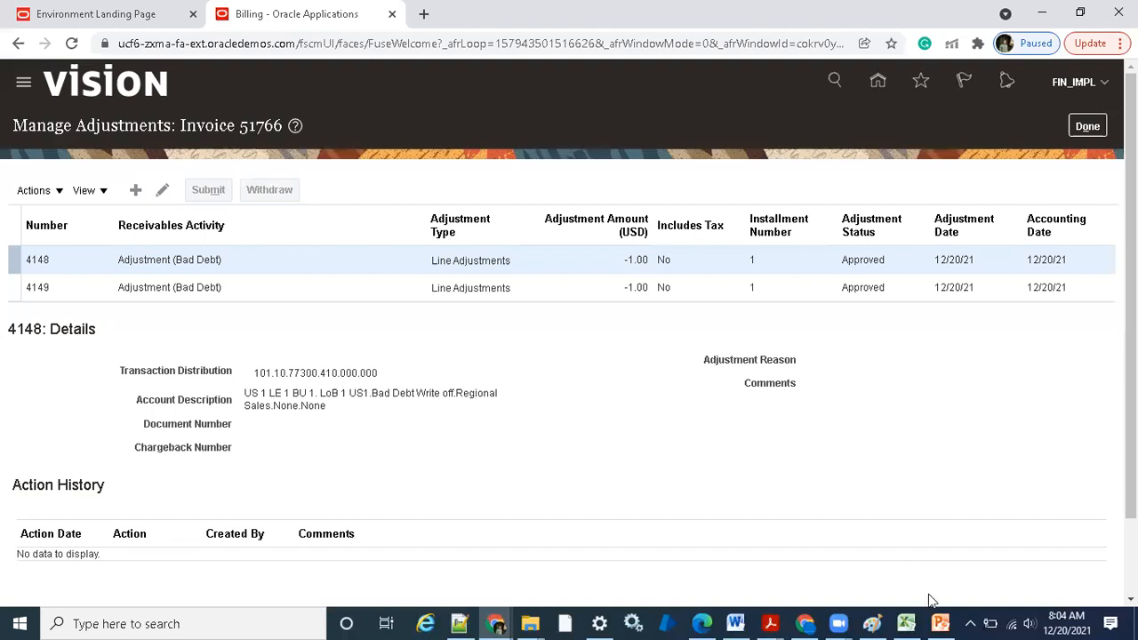
Switch to PowerPoint to review the invoice adjustment profile options slide, and return to the Billing window
{"action": "left_click", "coordinate": [941, 623]}
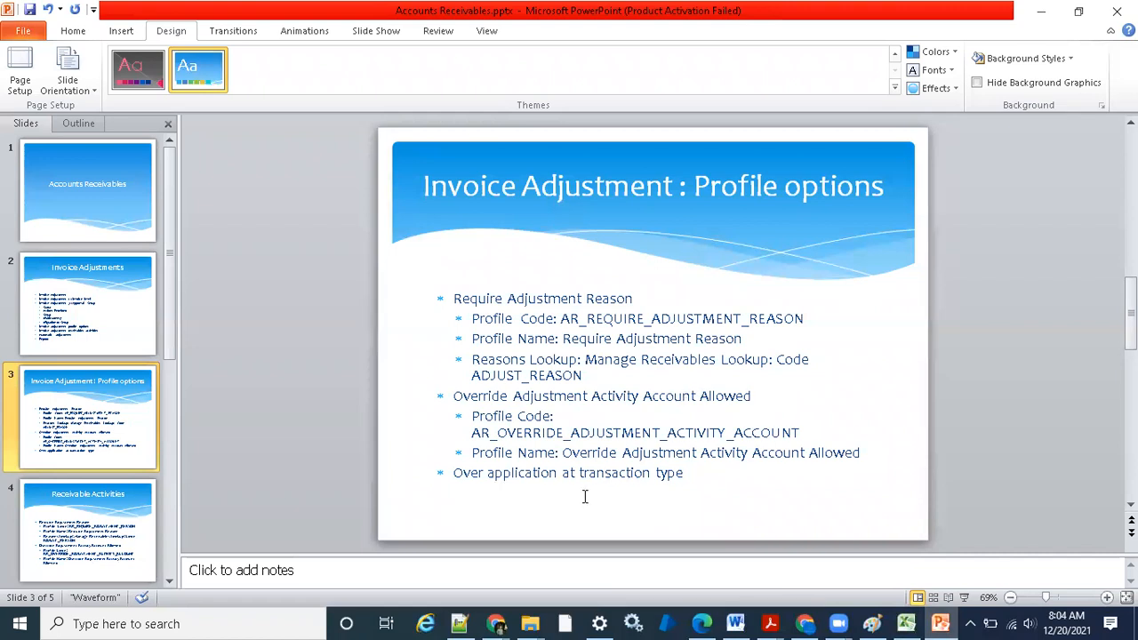
{"action": "mouse_move", "coordinate": [496, 623]}
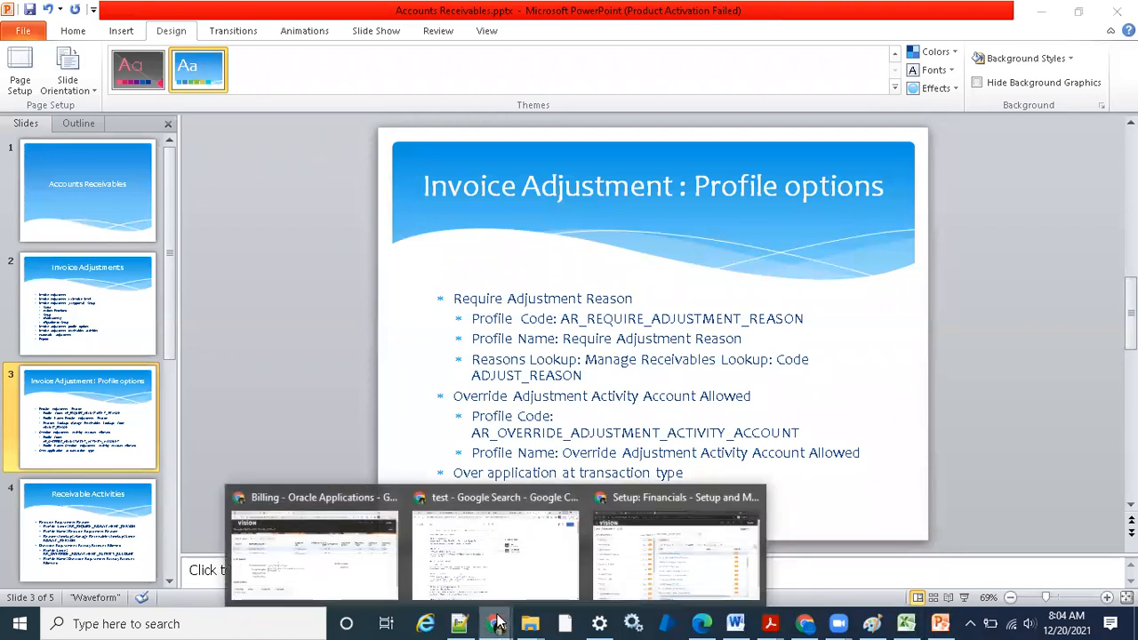
{"action": "left_click", "coordinate": [290, 557]}
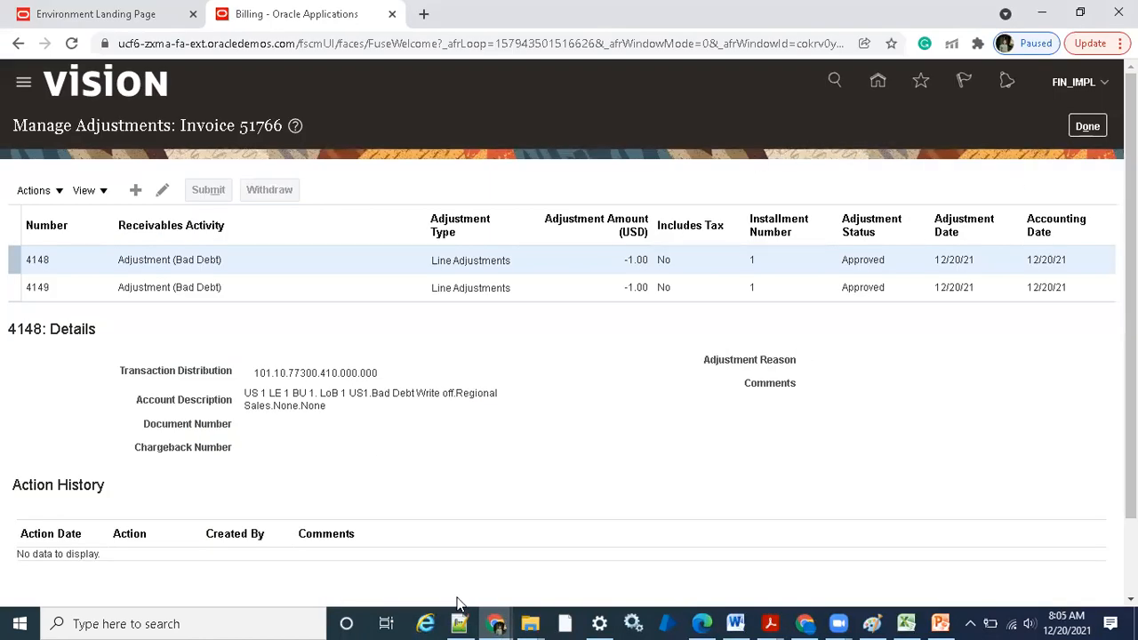
Switch to the Setup: Financials window, search the tasks for receivables profile, and open Manage Receivables Profile Options
{"action": "mouse_move", "coordinate": [494, 619]}
{"action": "left_click", "coordinate": [691, 558]}
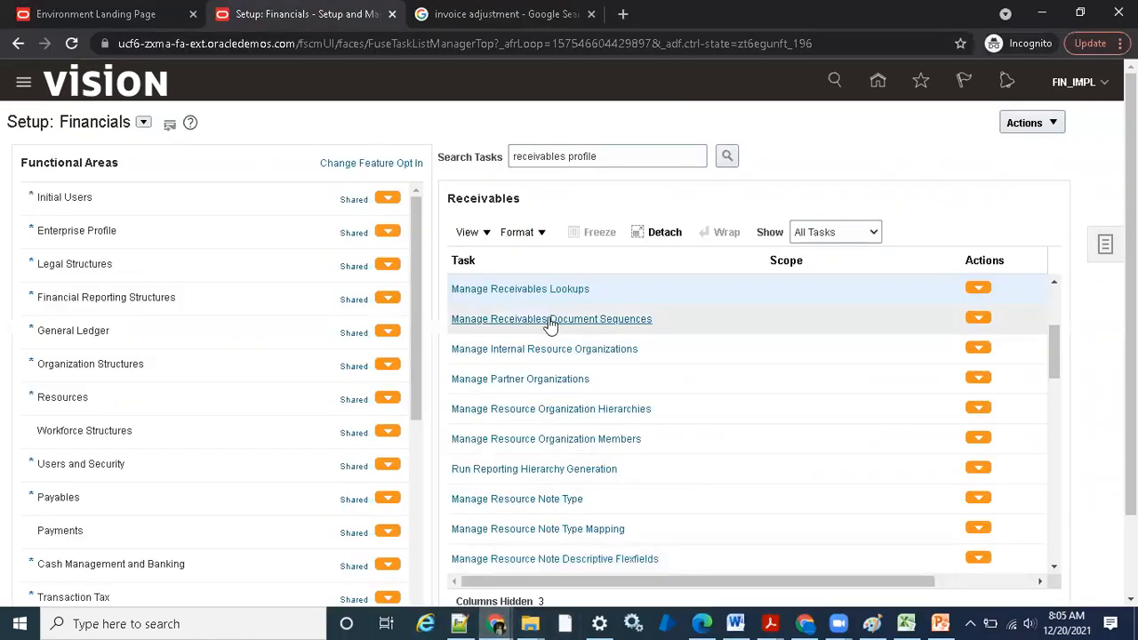
{"action": "scroll", "coordinate": [673, 345], "scroll_direction": "up", "scroll_amount": 2}
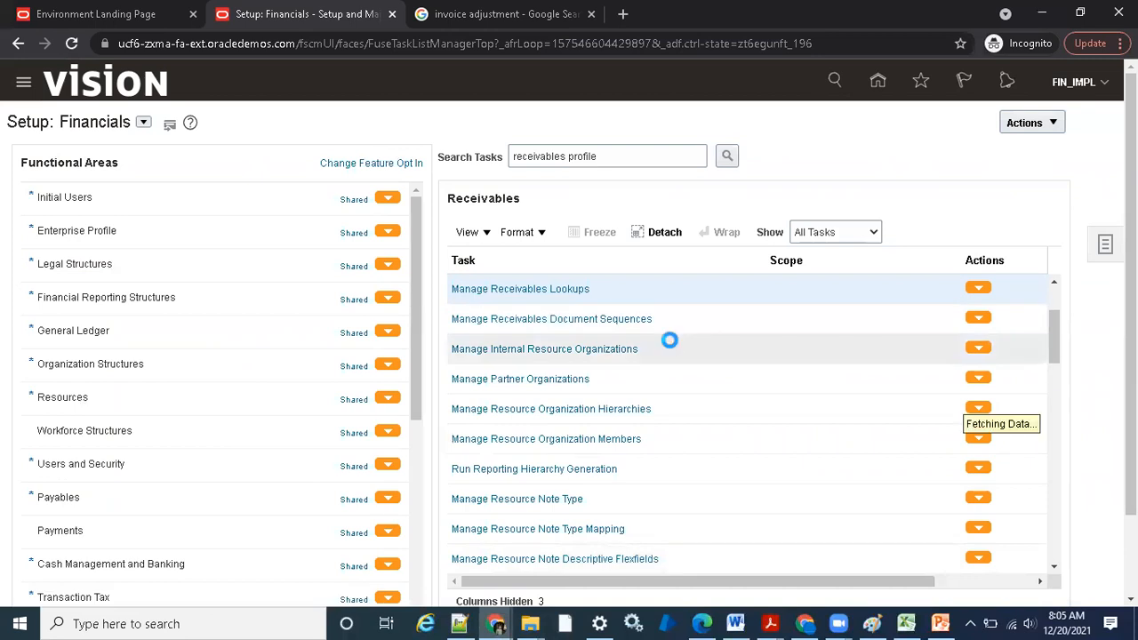
{"action": "scroll", "coordinate": [673, 350], "scroll_direction": "up", "scroll_amount": 1}
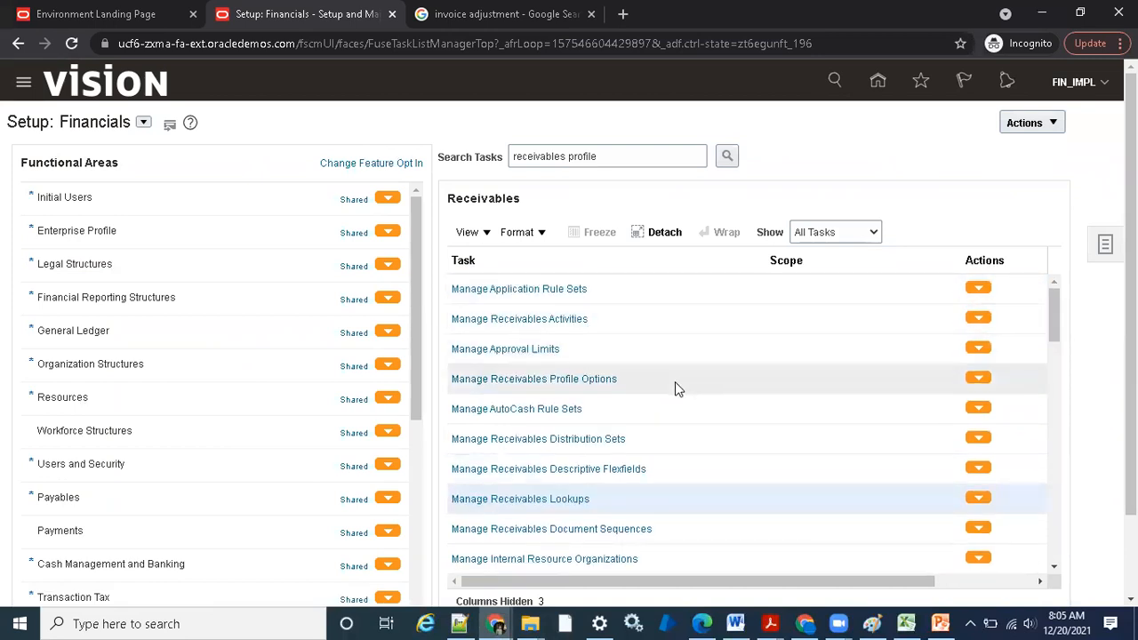
{"action": "scroll", "coordinate": [678, 402], "scroll_direction": "down", "scroll_amount": 4}
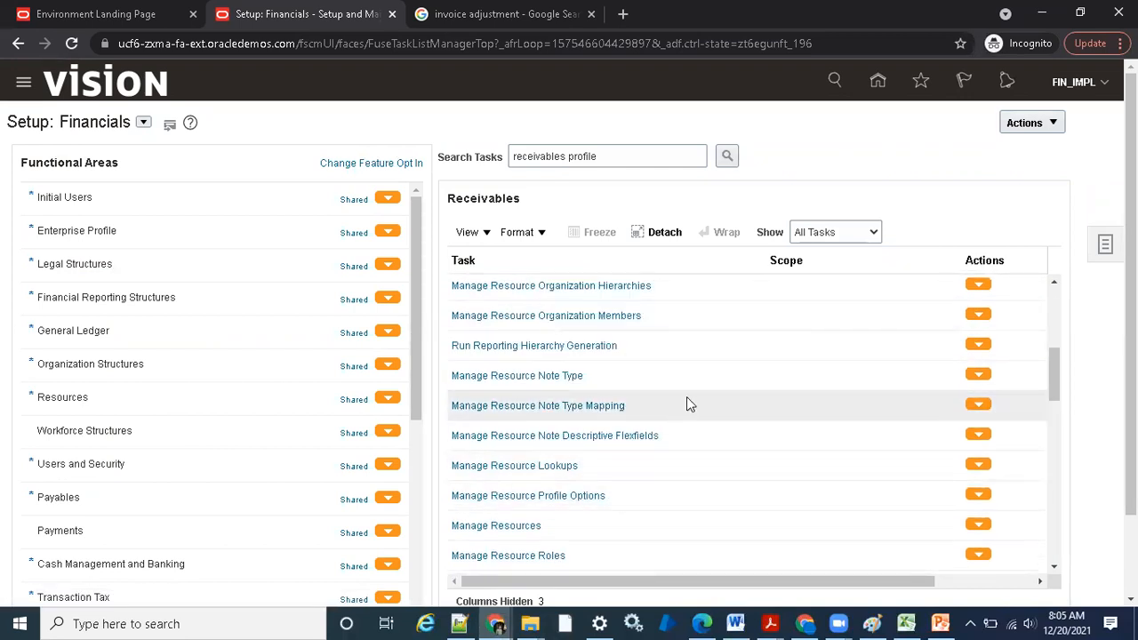
{"action": "scroll", "coordinate": [688, 402], "scroll_direction": "down", "scroll_amount": 1}
{"action": "scroll", "coordinate": [687, 404], "scroll_direction": "down", "scroll_amount": 1}
{"action": "left_click", "coordinate": [628, 157]}
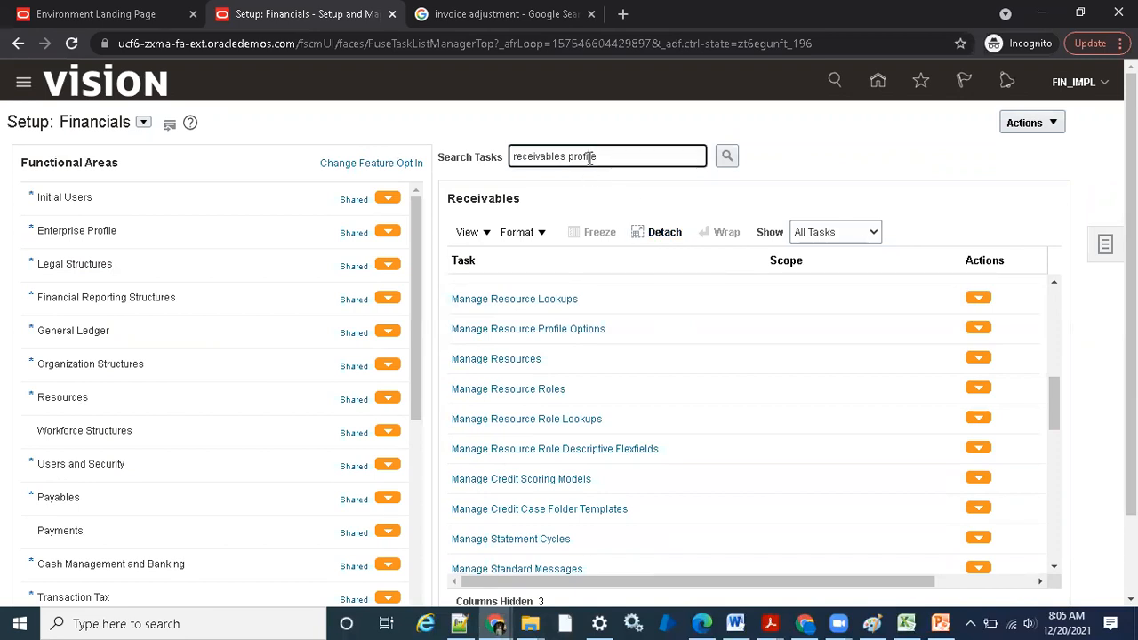
{"action": "left_click", "coordinate": [727, 156]}
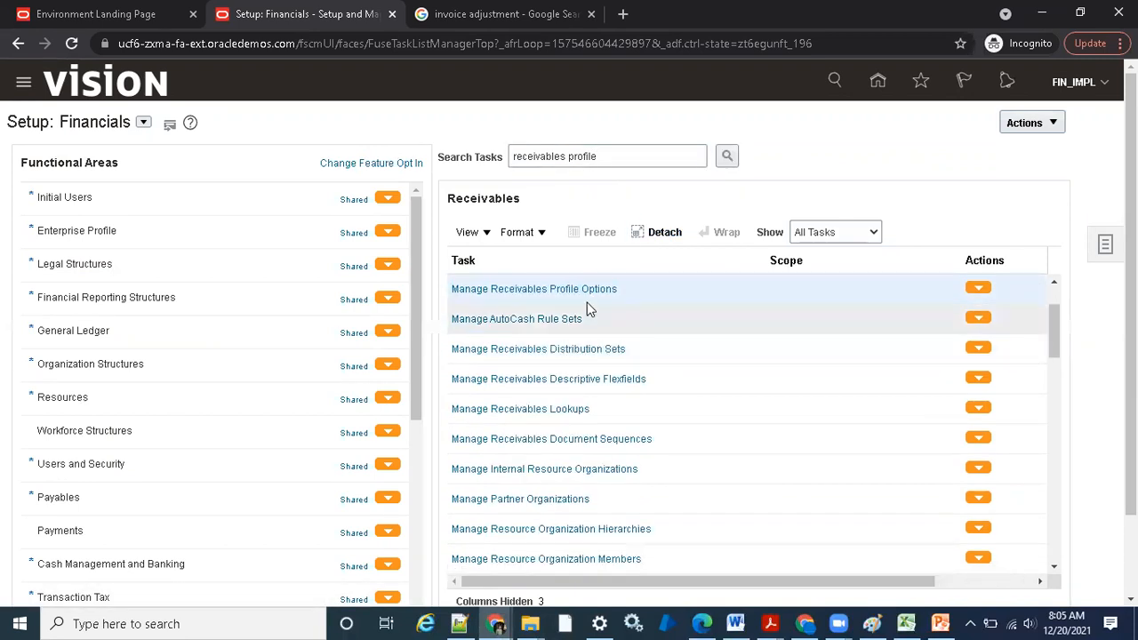
{"action": "left_click", "coordinate": [586, 290]}
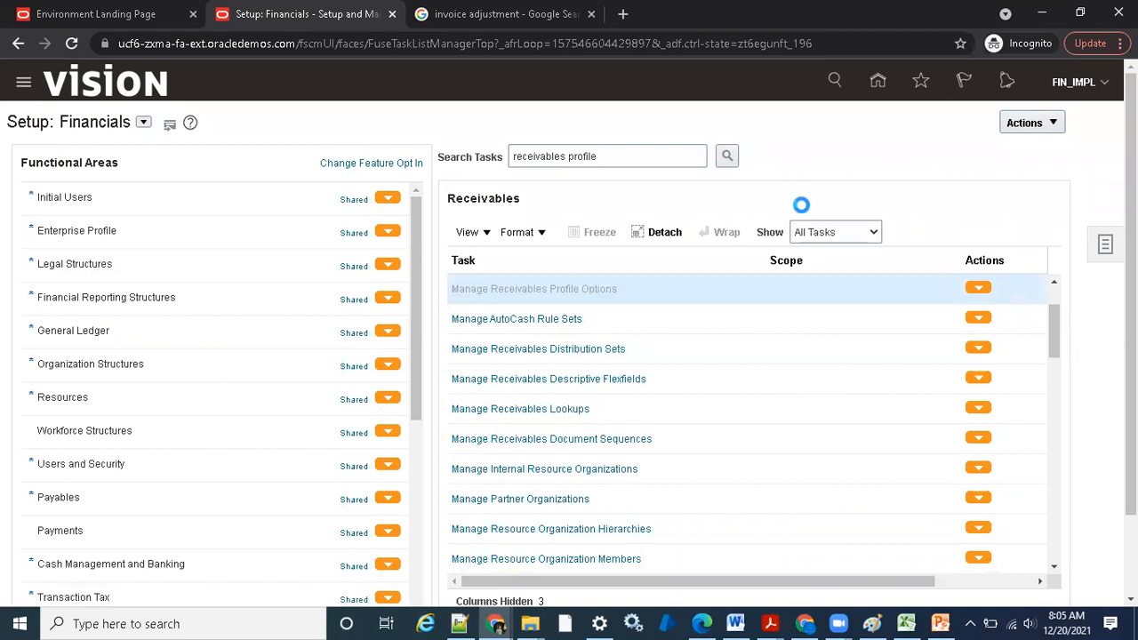
Check the override option's name on the PowerPoint slide, and search the profile options by display name Override Adjustment
{"action": "left_click", "coordinate": [940, 622]}
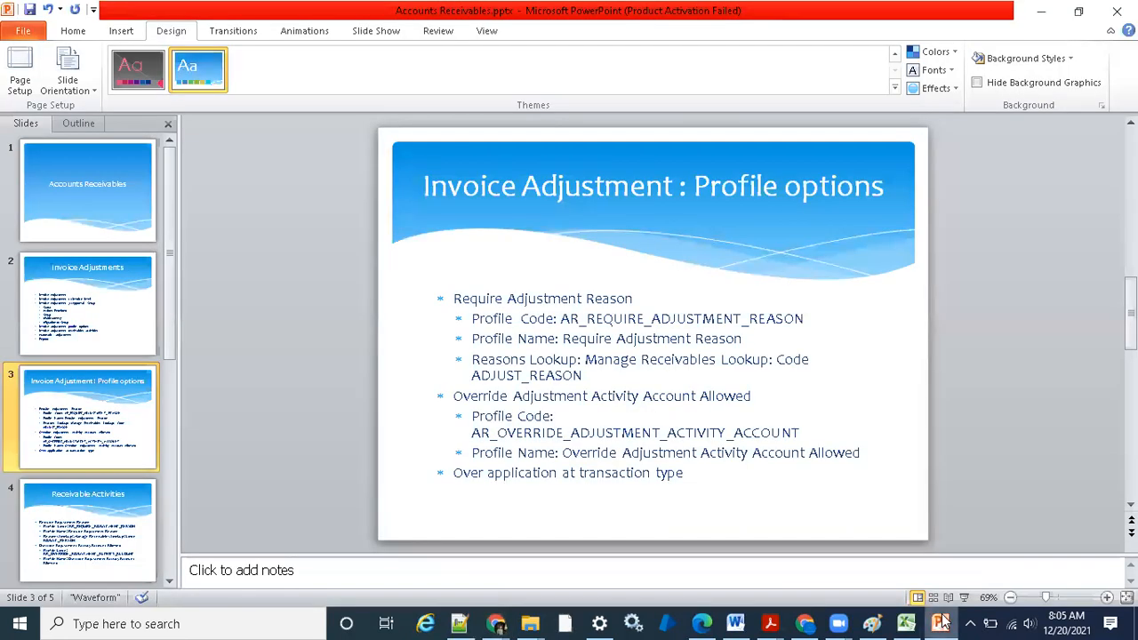
{"action": "left_click", "coordinate": [941, 623]}
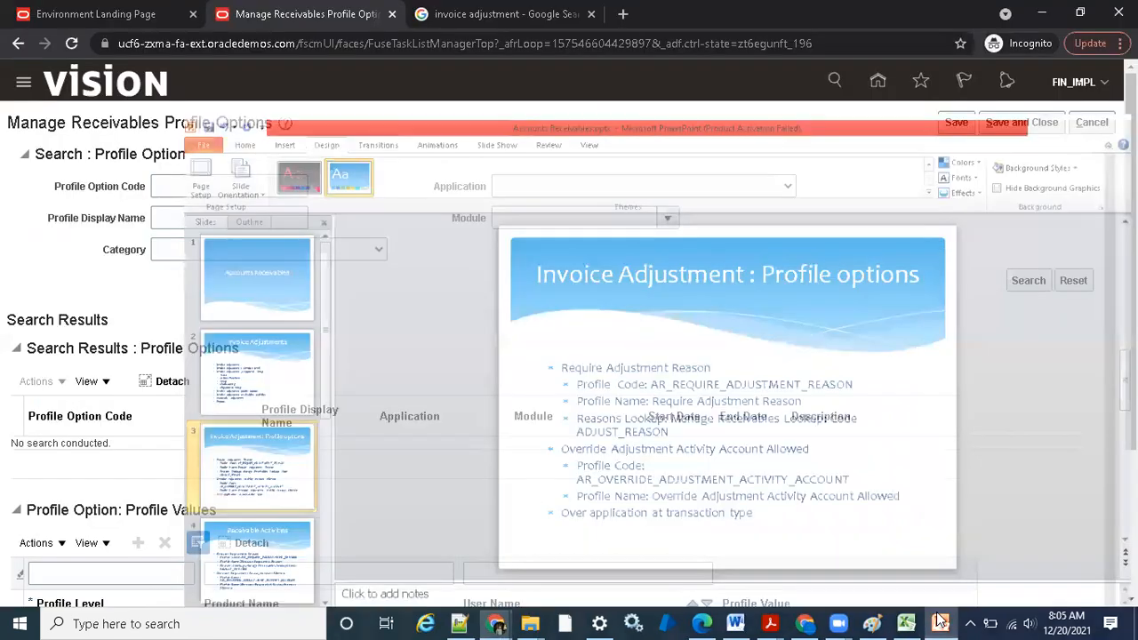
{"action": "left_click", "coordinate": [301, 187]}
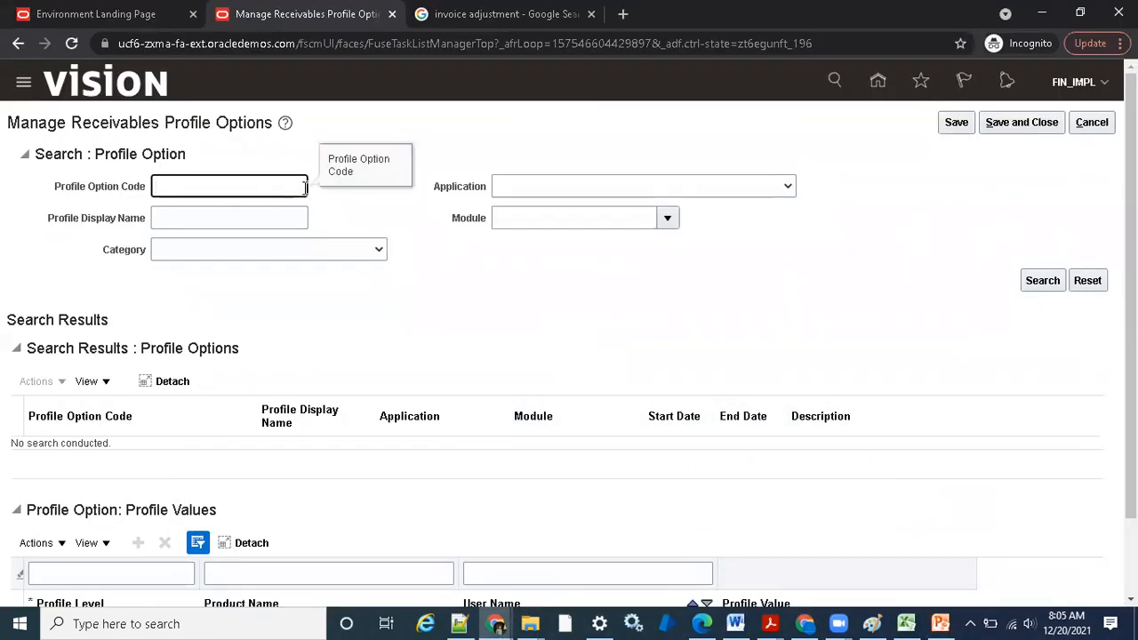
{"action": "type", "text": "Override"}
{"action": "key", "text": "shift+Left"}
{"action": "key", "text": "shift+Left"}
{"action": "key", "text": "shift+Left"}
{"action": "key", "text": "shift+Left"}
{"action": "key", "text": "shift+Left"}
{"action": "key", "text": "shift+Left"}
{"action": "key", "text": "shift+Left"}
{"action": "key", "text": "shift+Left"}
{"action": "key", "text": "ctrl+x"}
{"action": "key", "text": "Tab"}
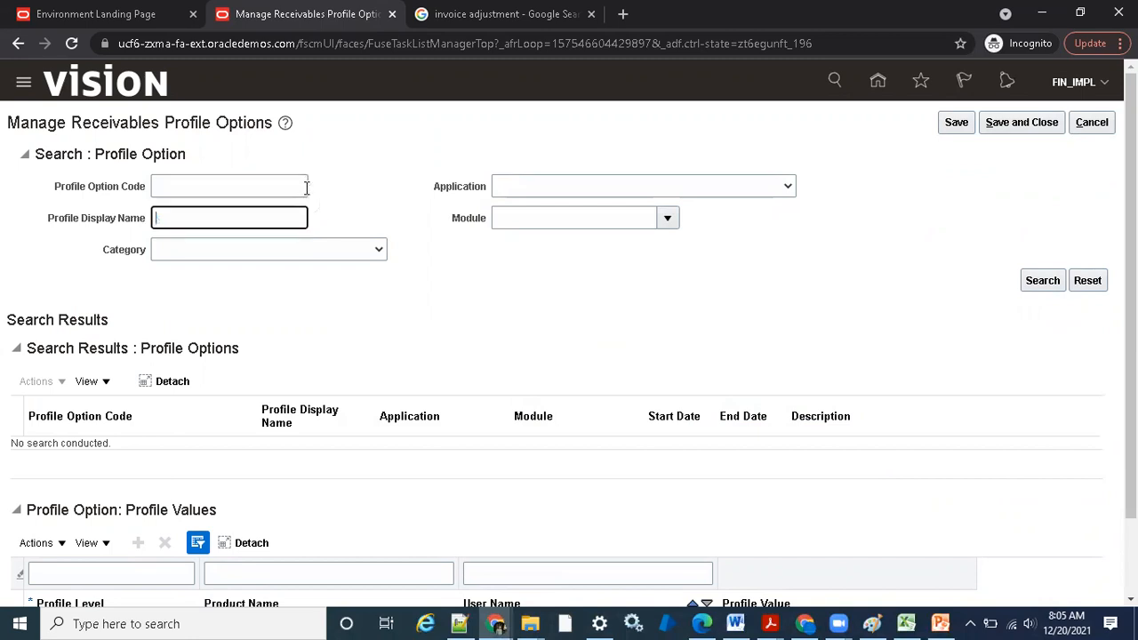
{"action": "key", "text": "ctrl+v"}
{"action": "type", "text": "Adjustmen"}
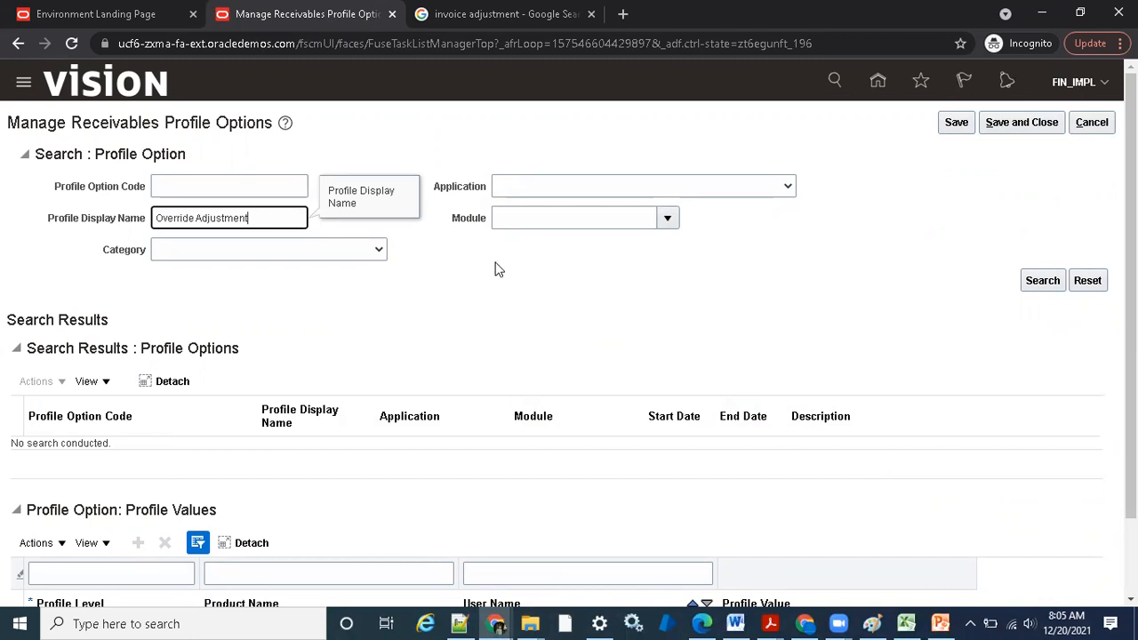
{"action": "key", "text": "Return"}
{"action": "scroll", "coordinate": [537, 298], "scroll_direction": "down", "scroll_amount": 1}
{"action": "scroll", "coordinate": [537, 298], "scroll_direction": "down", "scroll_amount": 1}
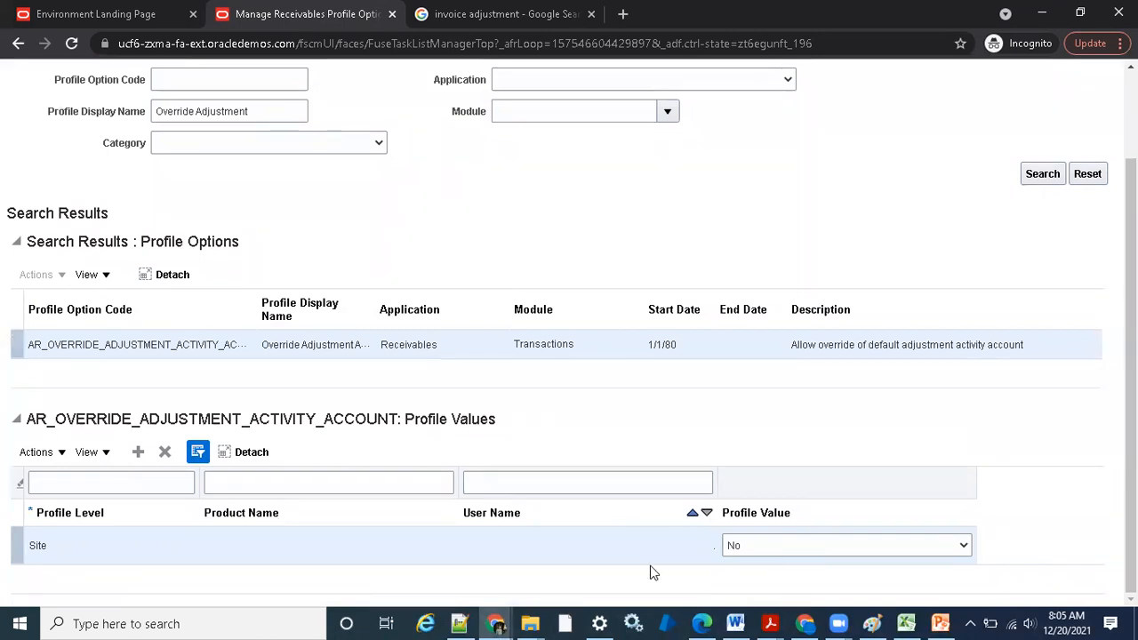
Switch to the Billing window, start an adjustment with the Adjustment (Bad Debt) activity, and check whether its Transaction Distribution is editable
{"action": "mouse_move", "coordinate": [501, 621]}
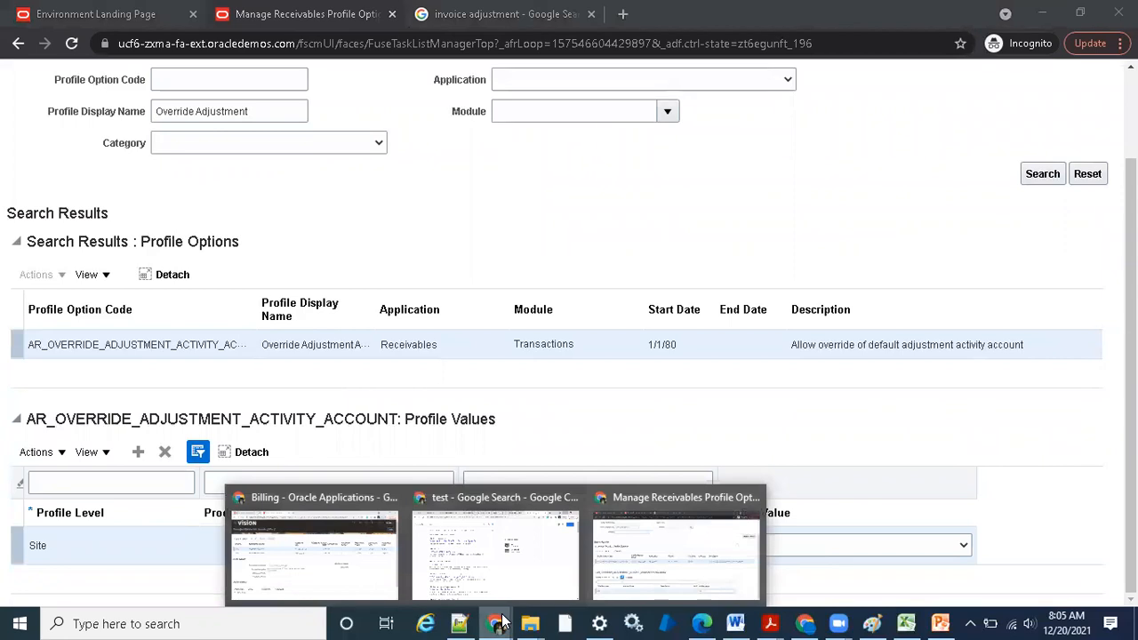
{"action": "left_click", "coordinate": [302, 546]}
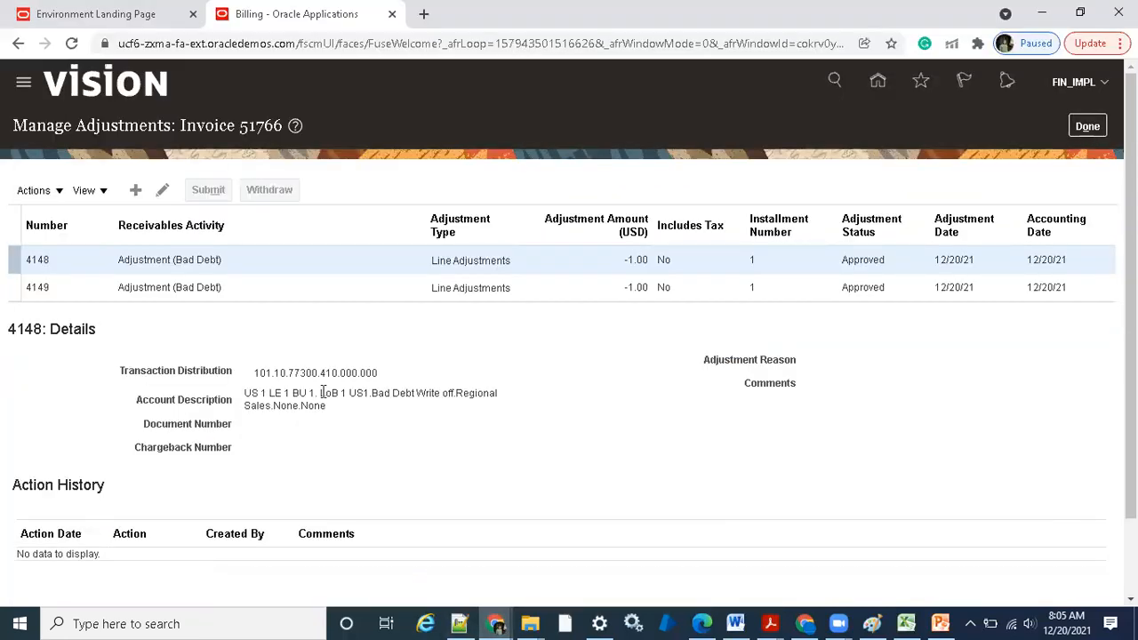
{"action": "left_click", "coordinate": [136, 189]}
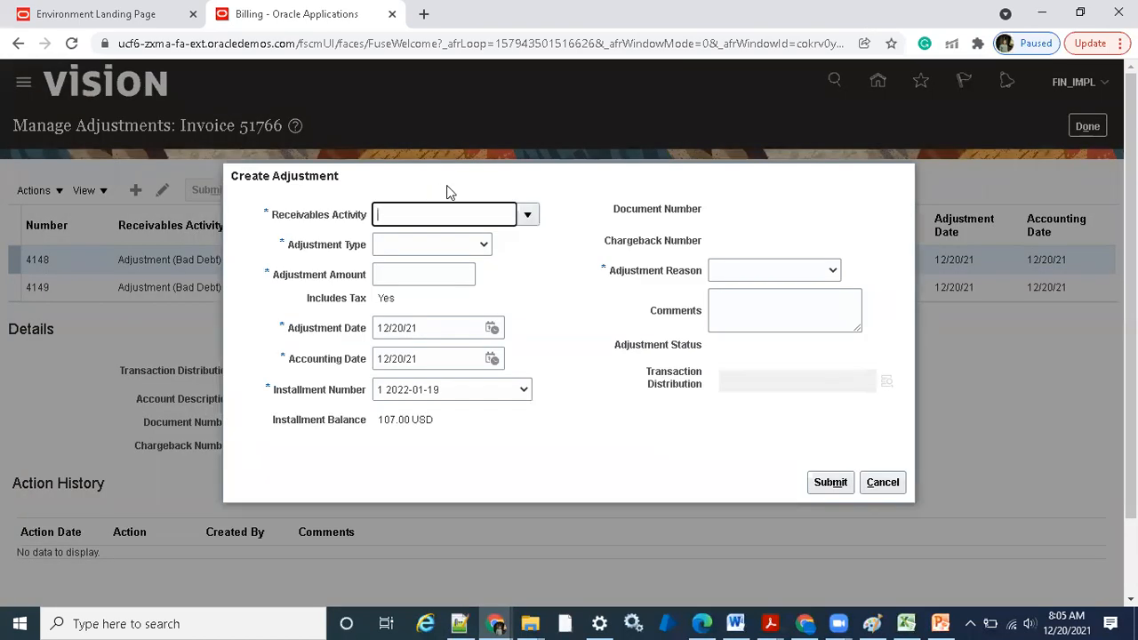
{"action": "left_click_drag", "start_coordinate": [650, 372], "coordinate": [693, 395]}
{"action": "left_click", "coordinate": [698, 398]}
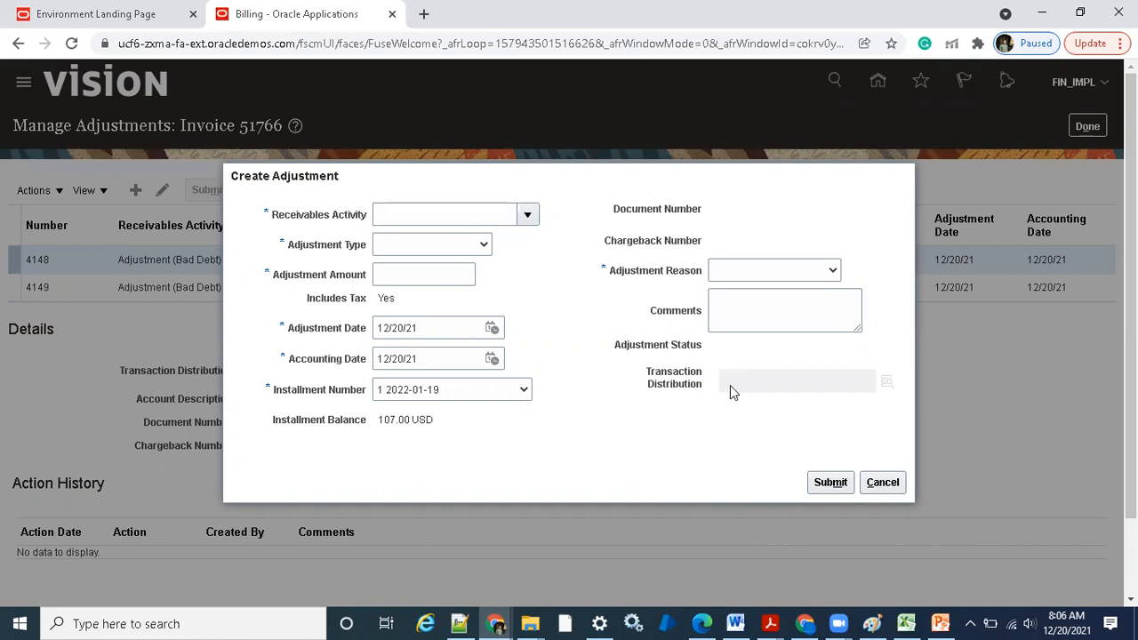
{"action": "left_click_drag", "start_coordinate": [647, 373], "coordinate": [701, 388]}
{"action": "left_click", "coordinate": [697, 400]}
{"action": "left_click", "coordinate": [524, 216]}
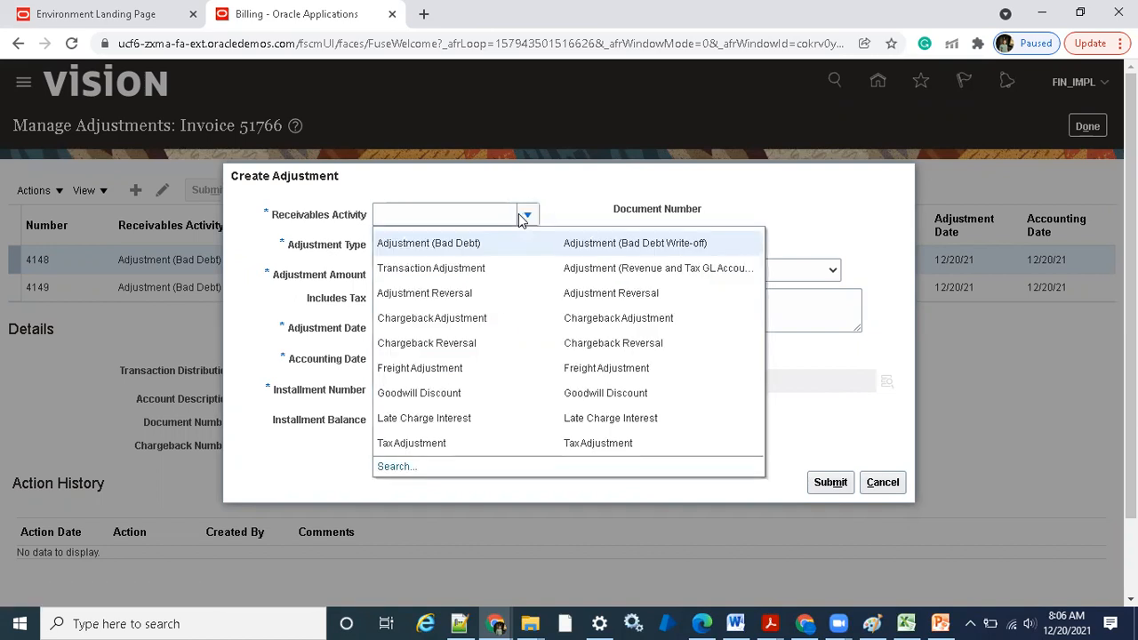
{"action": "left_click", "coordinate": [511, 251]}
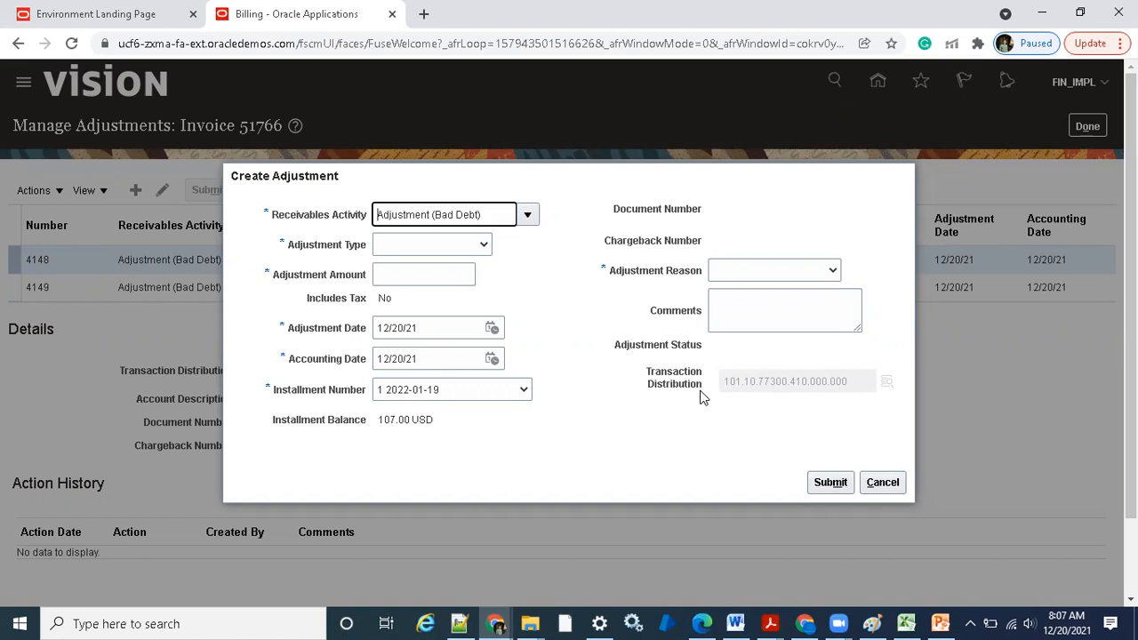
Switch back to the profile options window, set the Site value of AR_OVERRIDE_ADJUSTMENT_ACTIVITY_ACCOUNT to Yes, and save
{"action": "left_click", "coordinate": [805, 622]}
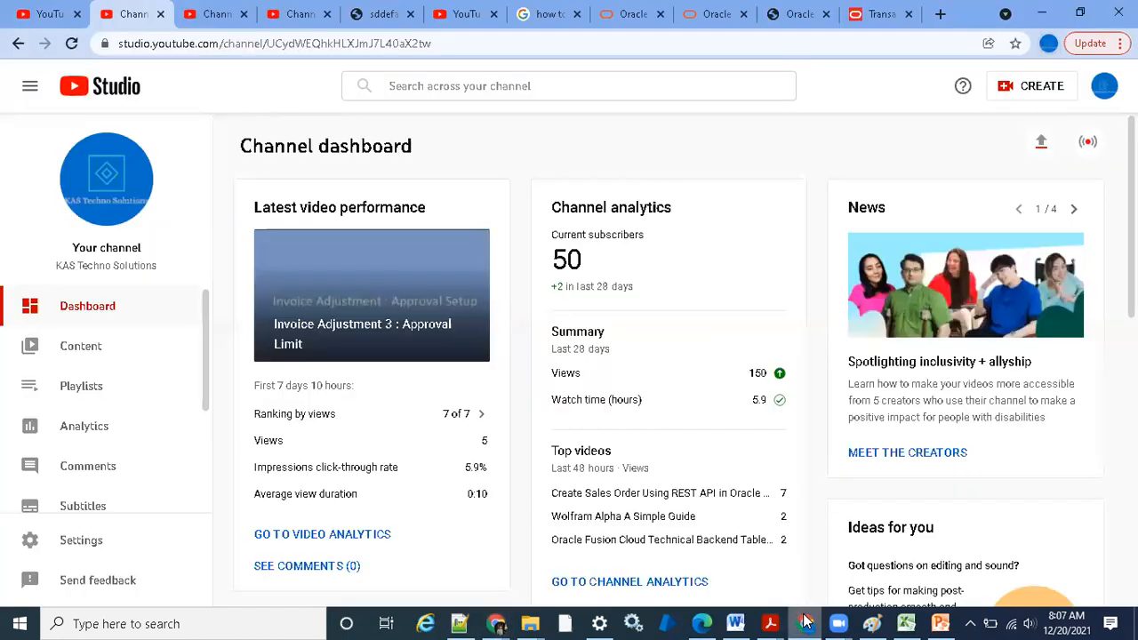
{"action": "left_click", "coordinate": [805, 622]}
{"action": "mouse_move", "coordinate": [495, 622]}
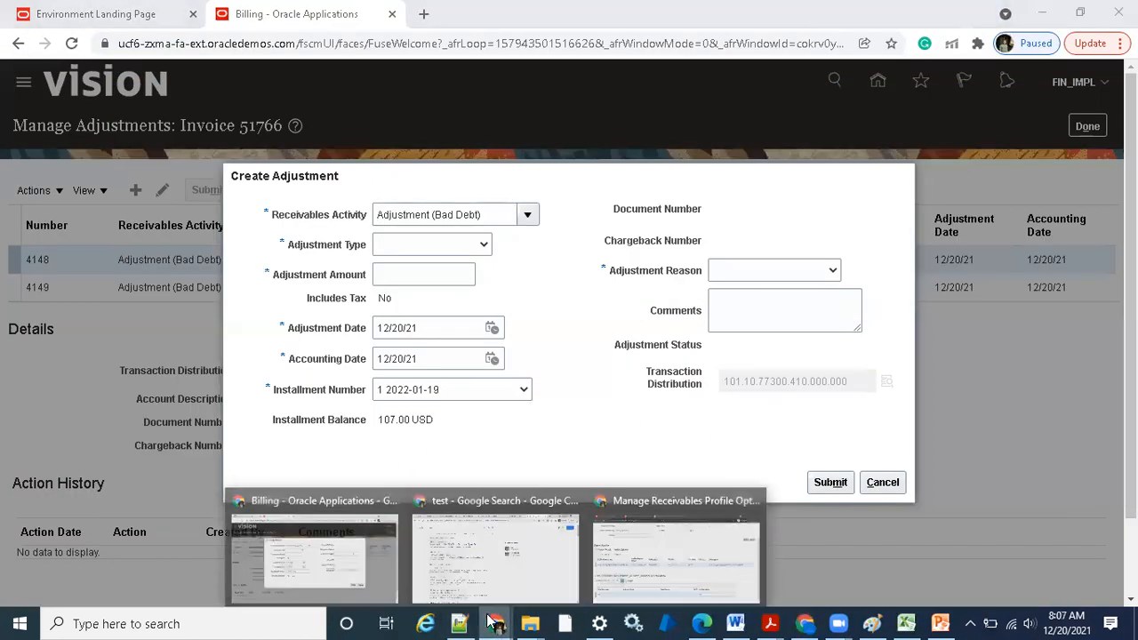
{"action": "left_click", "coordinate": [649, 520]}
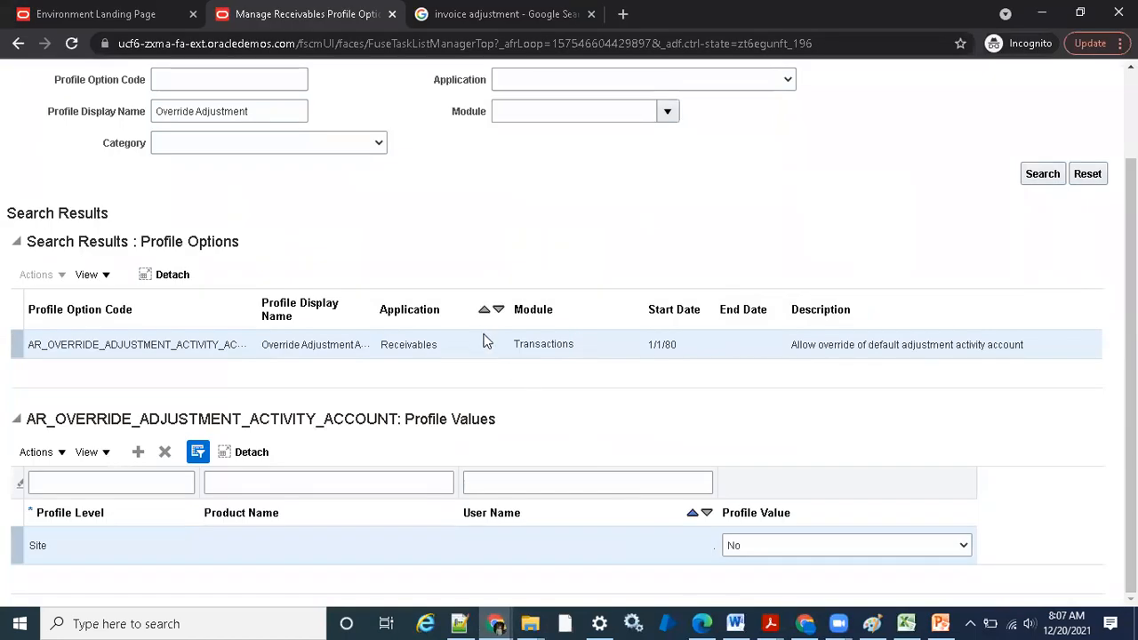
{"action": "left_click", "coordinate": [771, 540]}
{"action": "left_click", "coordinate": [774, 577]}
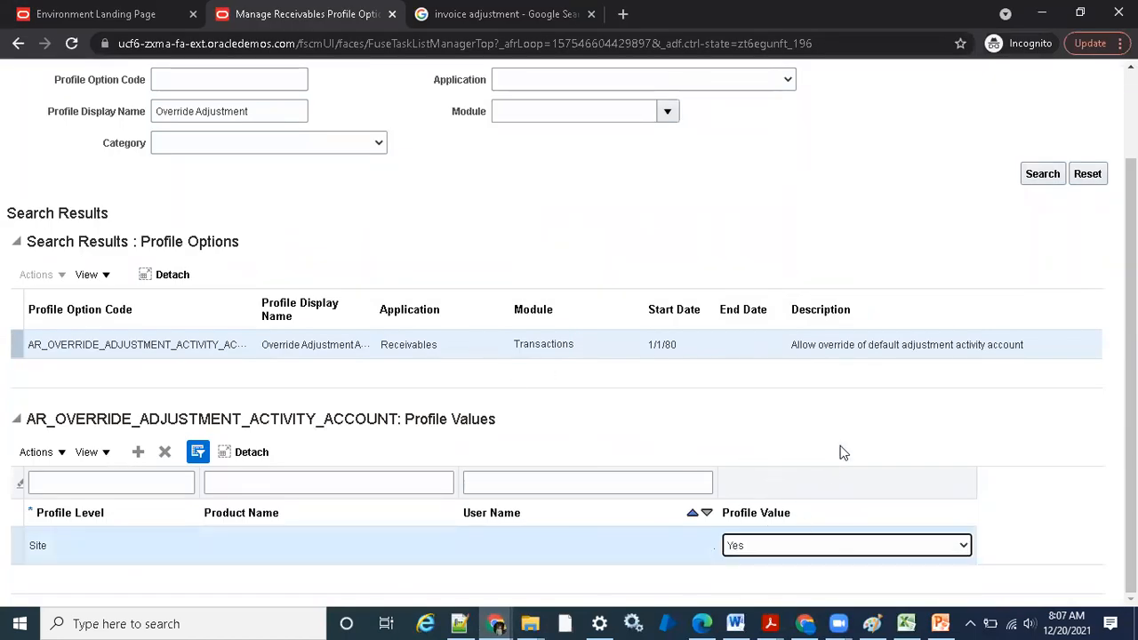
{"action": "scroll", "coordinate": [834, 436], "scroll_direction": "up", "scroll_amount": 1}
{"action": "left_click", "coordinate": [947, 123]}
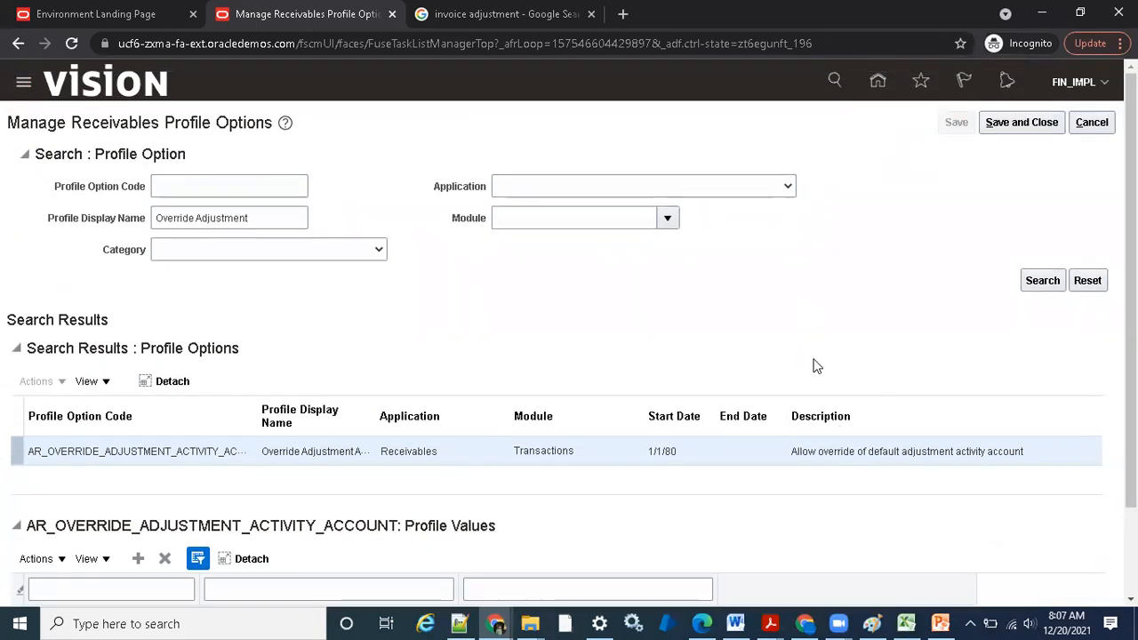
Return to the Billing window, restart the adjustment, check the Transaction Distribution field, and choose the Adjustment (Bad Debt) receivables activity
{"action": "mouse_move", "coordinate": [496, 623]}
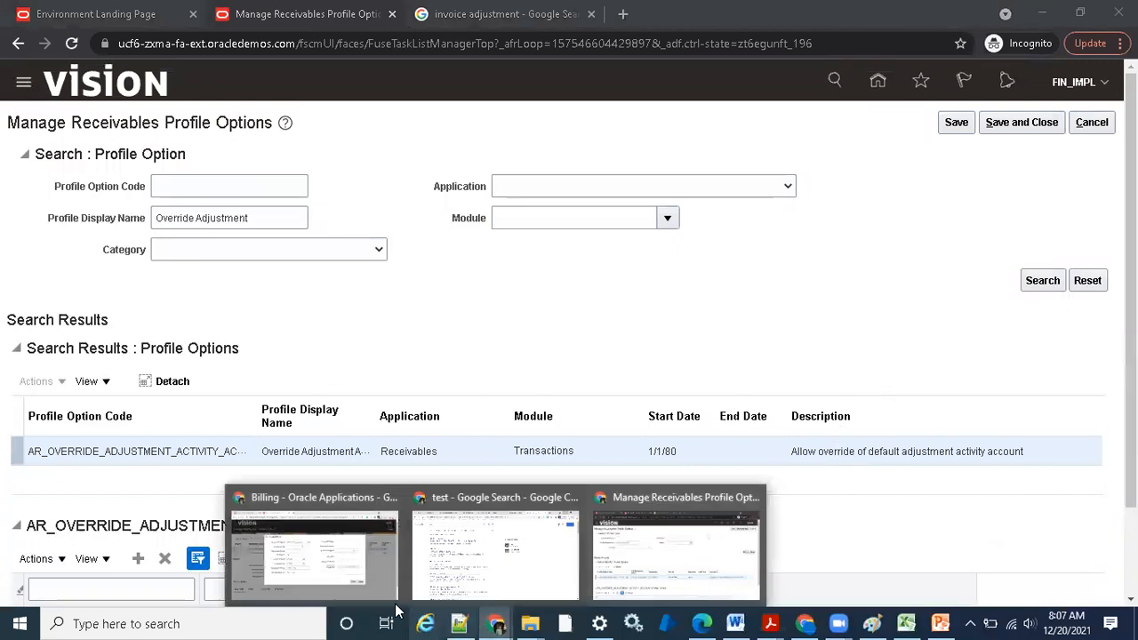
{"action": "left_click", "coordinate": [338, 555]}
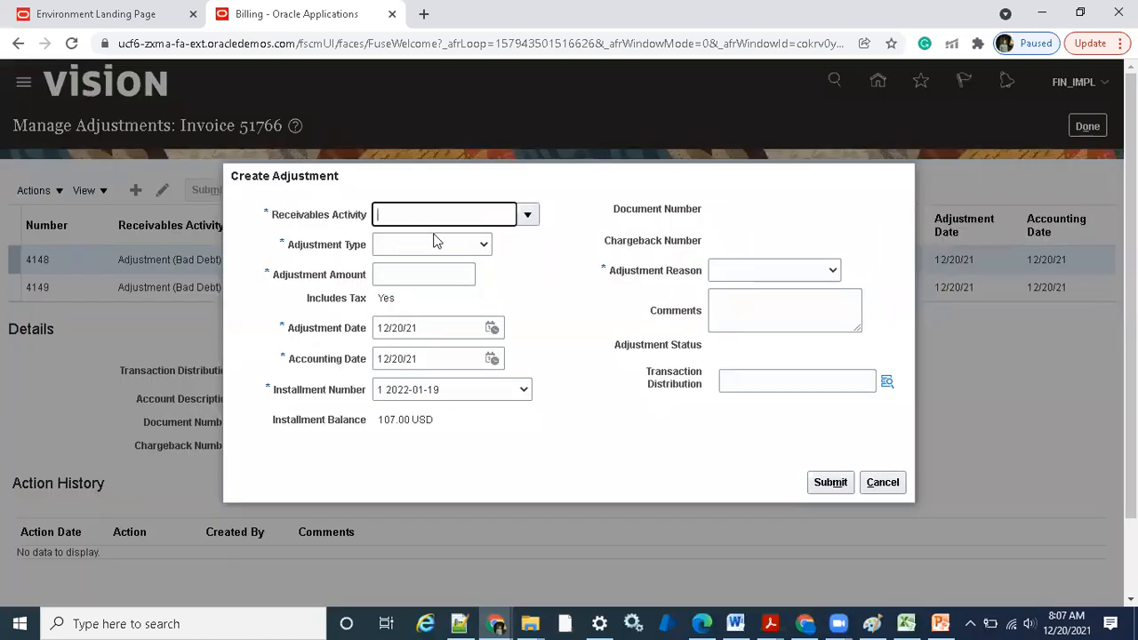
{"action": "left_click", "coordinate": [727, 379]}
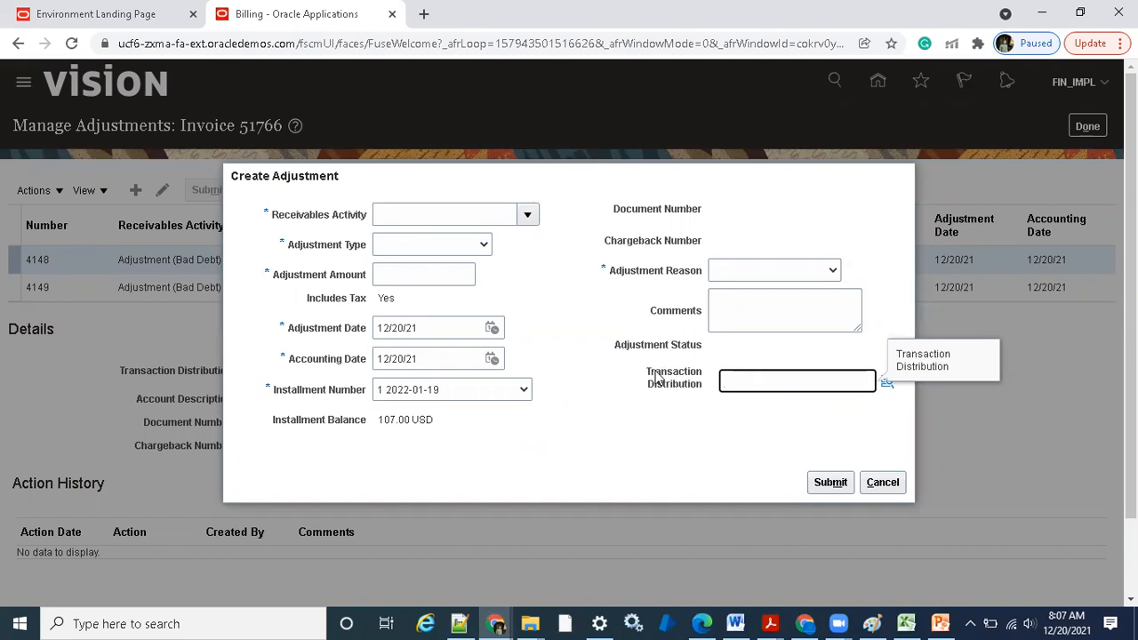
{"action": "left_click_drag", "start_coordinate": [655, 375], "coordinate": [691, 379]}
{"action": "left_click", "coordinate": [687, 398]}
{"action": "left_click", "coordinate": [773, 376]}
{"action": "left_click", "coordinate": [527, 214]}
{"action": "left_click", "coordinate": [504, 244]}
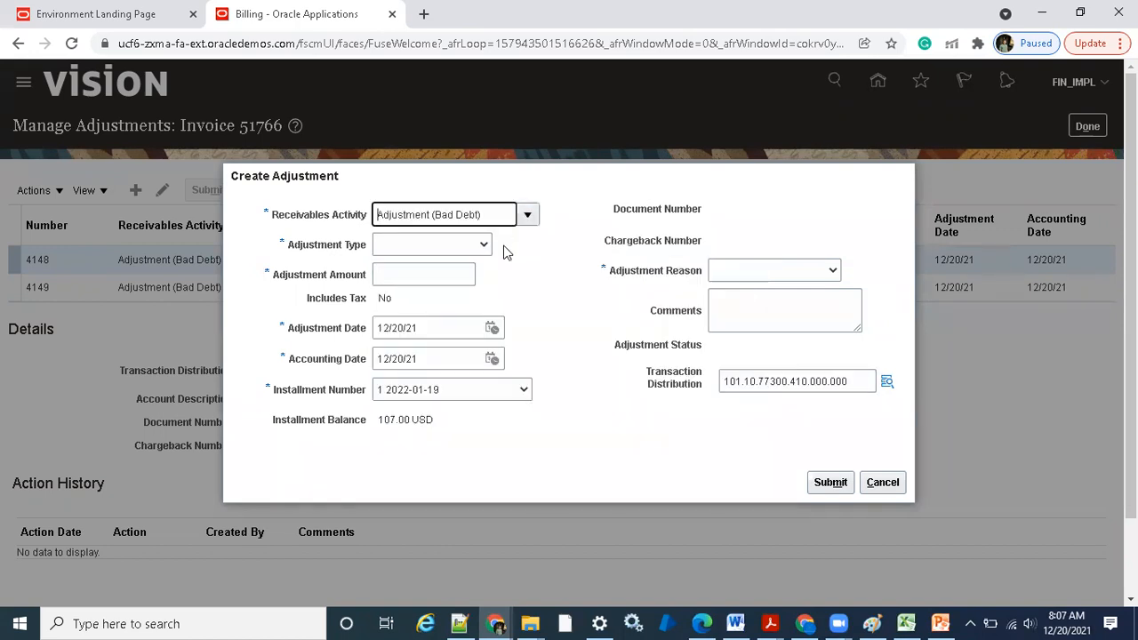
Override the adjustment's transaction distribution by setting the Product segment to 111 Financials
{"action": "left_click", "coordinate": [888, 383]}
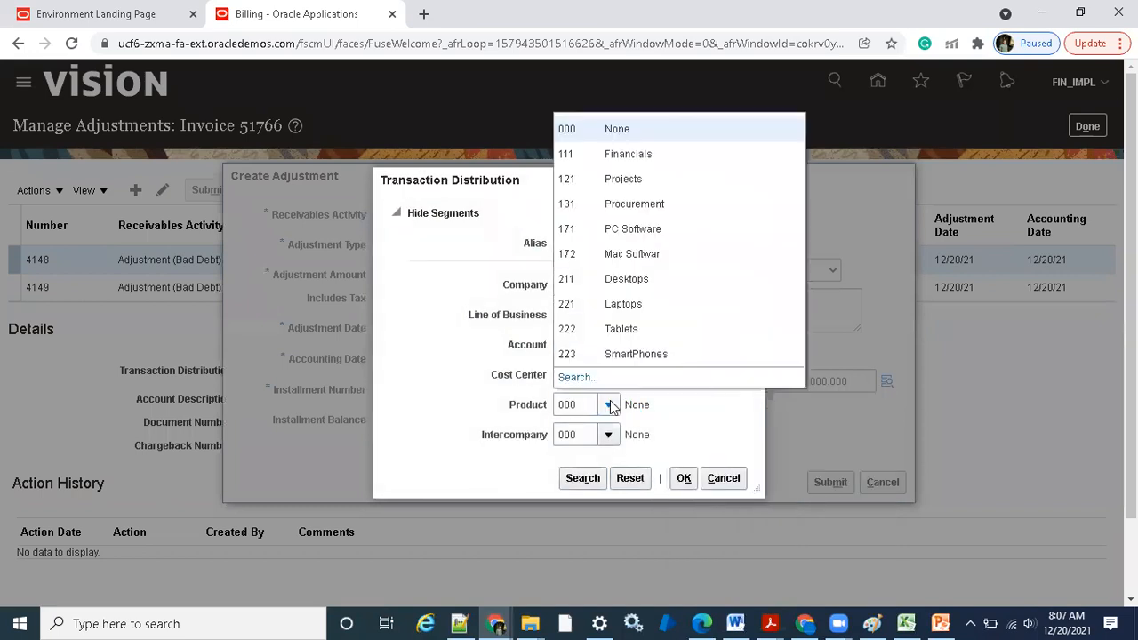
{"action": "left_click", "coordinate": [637, 157]}
{"action": "left_click", "coordinate": [681, 471]}
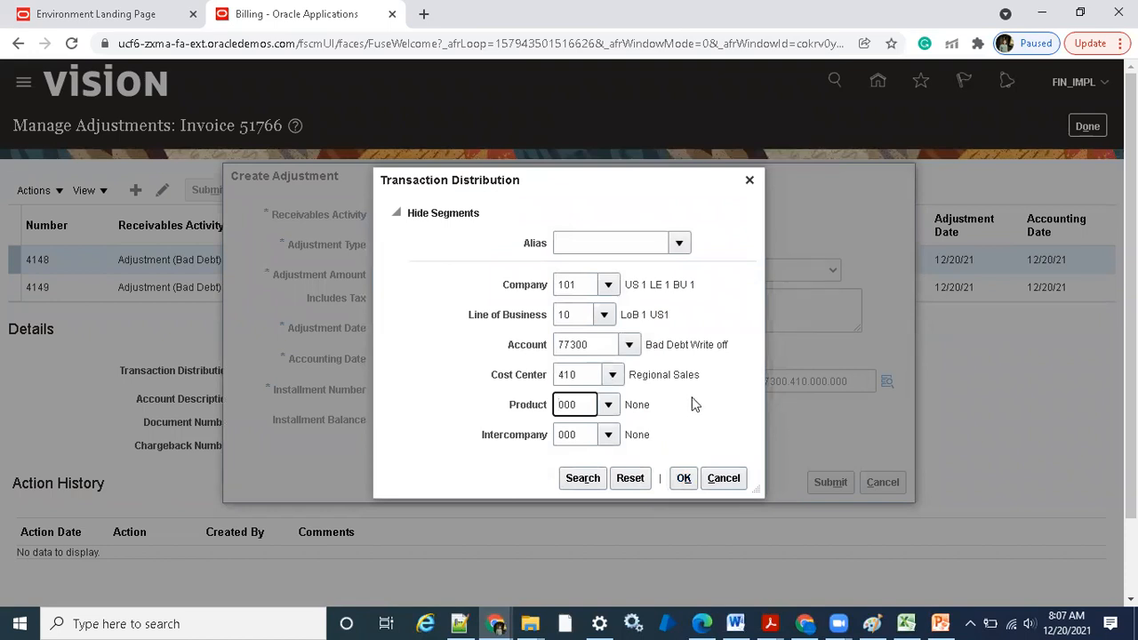
{"action": "left_click", "coordinate": [610, 407]}
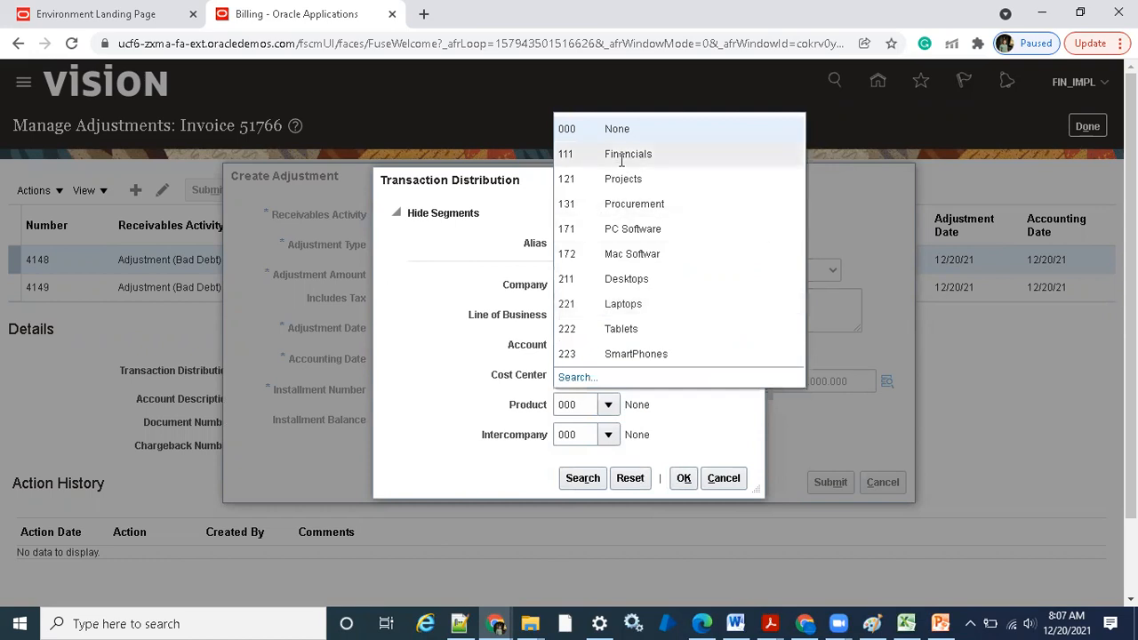
{"action": "left_click", "coordinate": [622, 157]}
{"action": "left_click", "coordinate": [672, 478]}
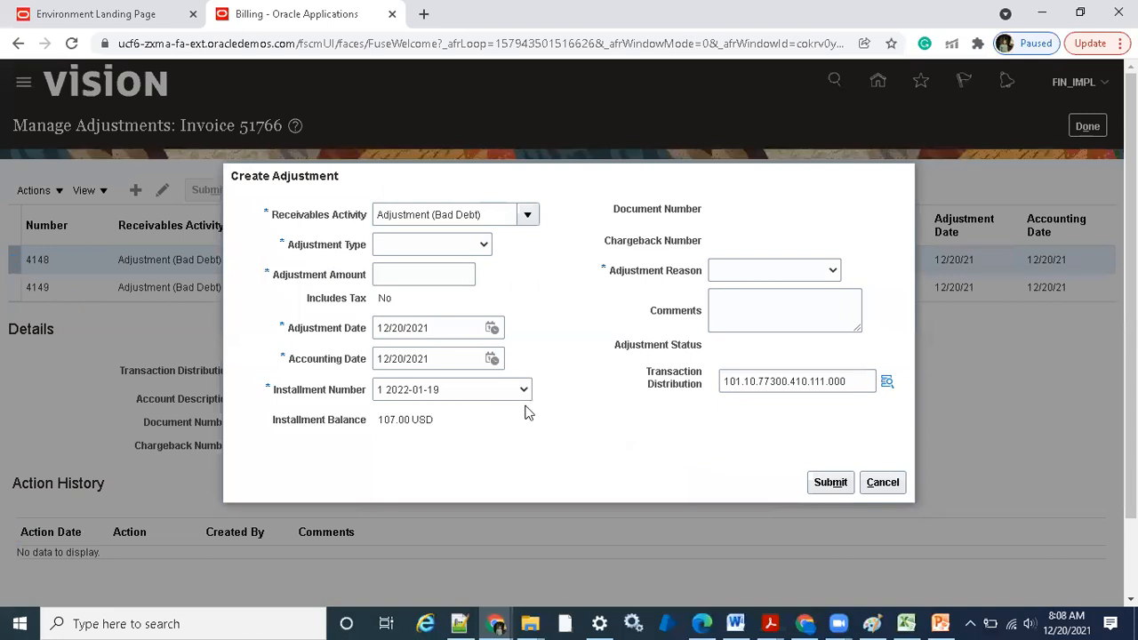
Complete the adjustment with type Line Adjustments, amount -3 and reason Demo Testing, submit it, and acknowledge the confirmation
{"action": "left_click", "coordinate": [464, 244]}
{"action": "left_click", "coordinate": [434, 315]}
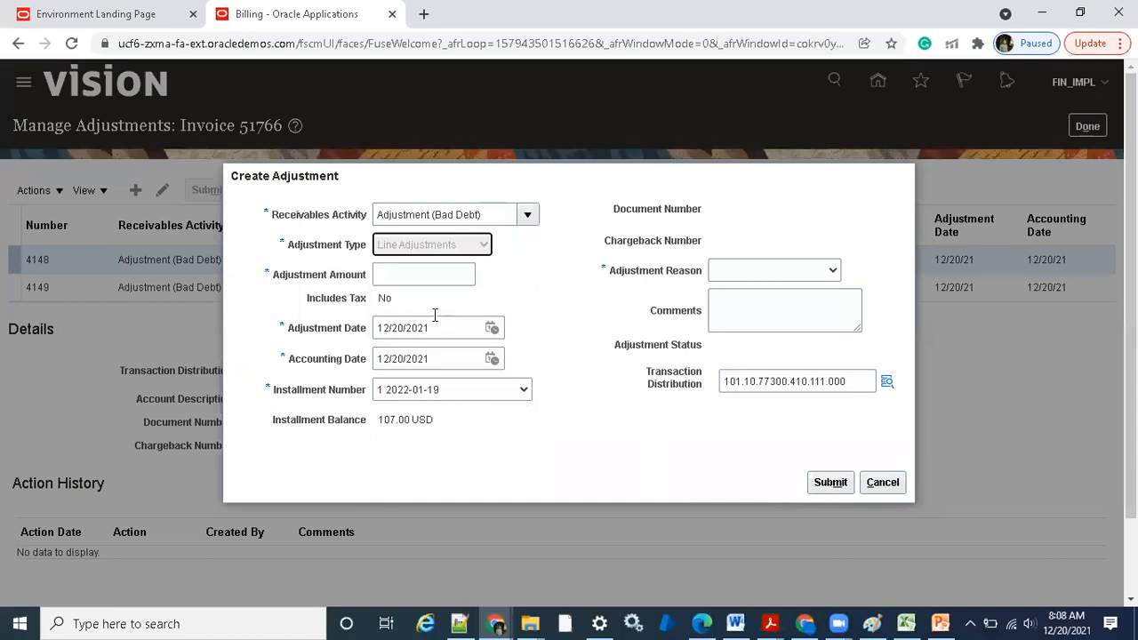
{"action": "left_click", "coordinate": [435, 273]}
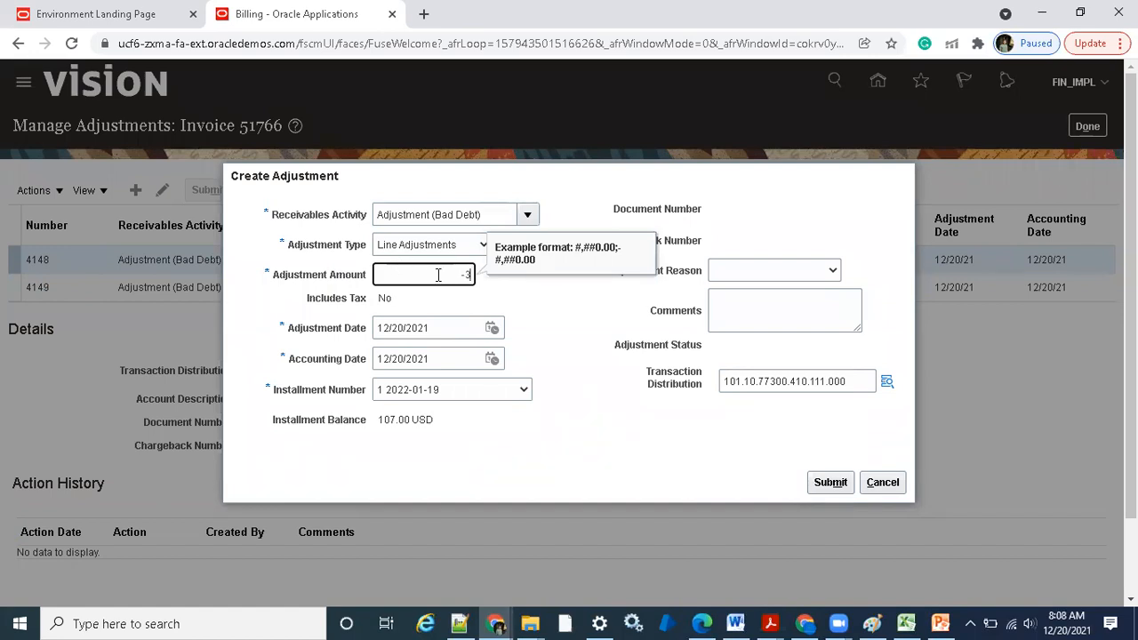
{"action": "type", "text": "-3"}
{"action": "left_click", "coordinate": [753, 281]}
{"action": "left_click", "coordinate": [741, 266]}
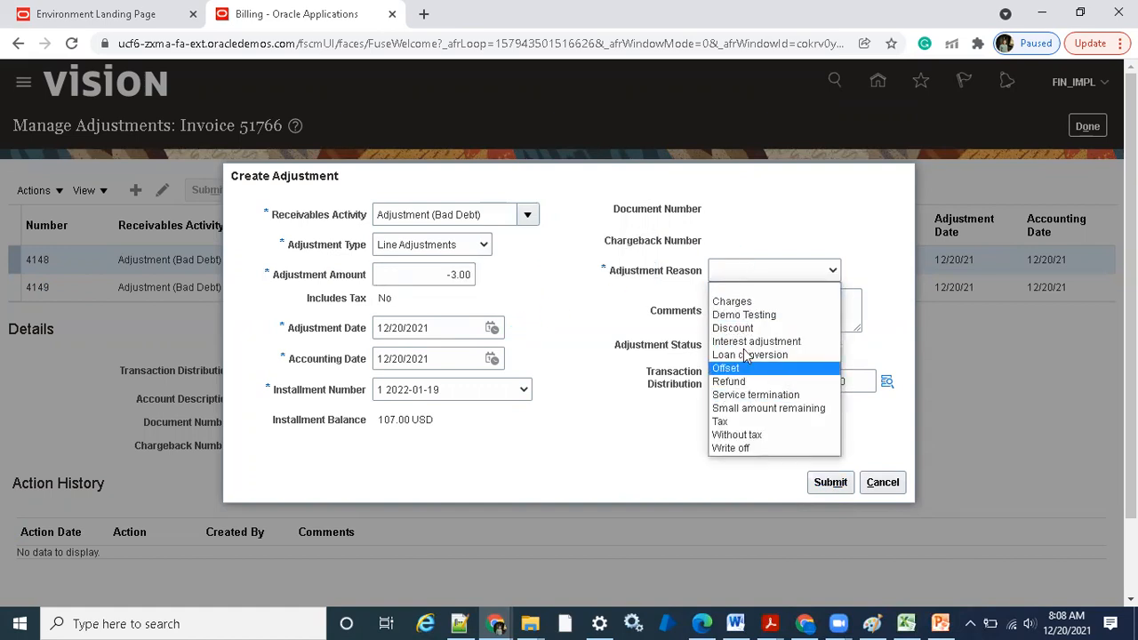
{"action": "left_click", "coordinate": [744, 315]}
{"action": "left_click", "coordinate": [822, 482]}
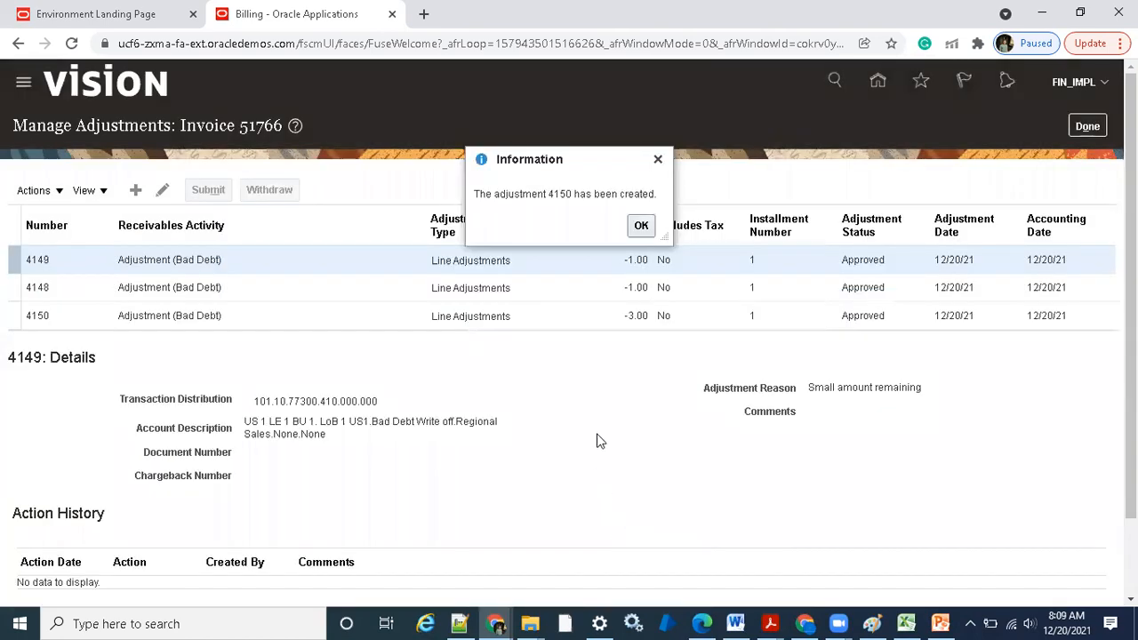
{"action": "left_click", "coordinate": [642, 225]}
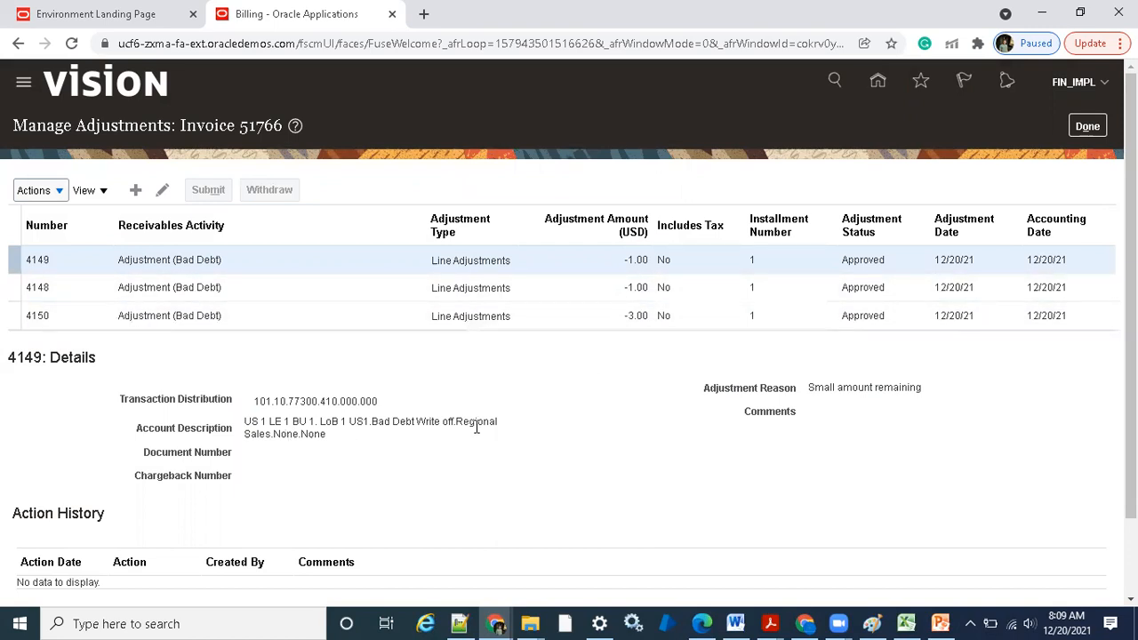
Select the new -3.00 adjustment and check its transaction distribution, account description and adjustment reason
{"action": "left_click", "coordinate": [479, 315]}
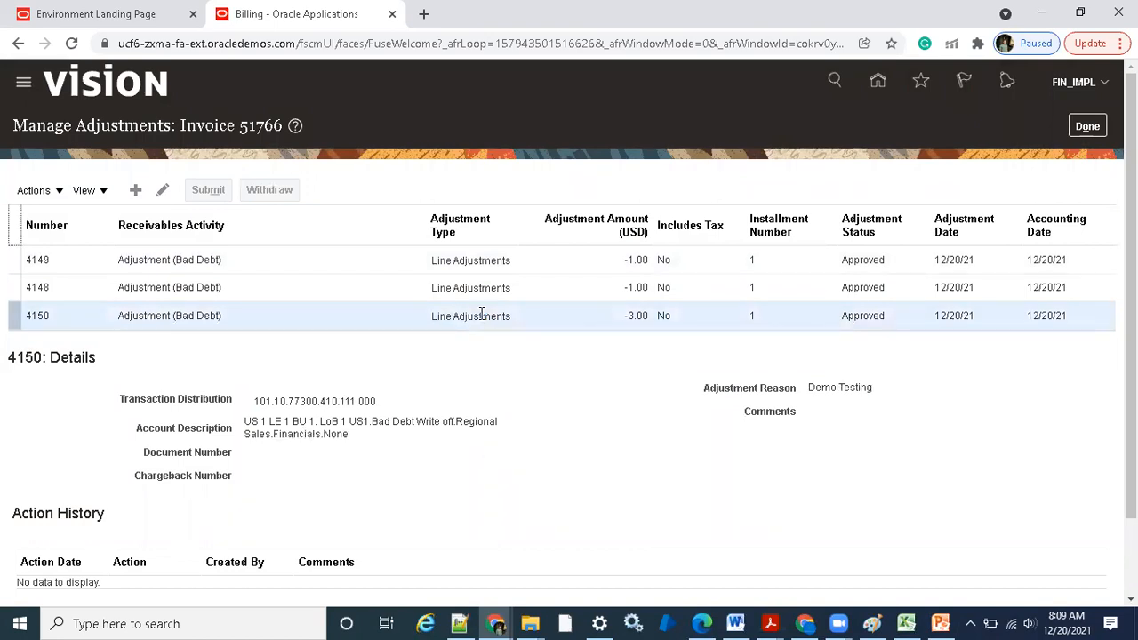
{"action": "double_click", "coordinate": [293, 434]}
{"action": "left_click", "coordinate": [471, 418]}
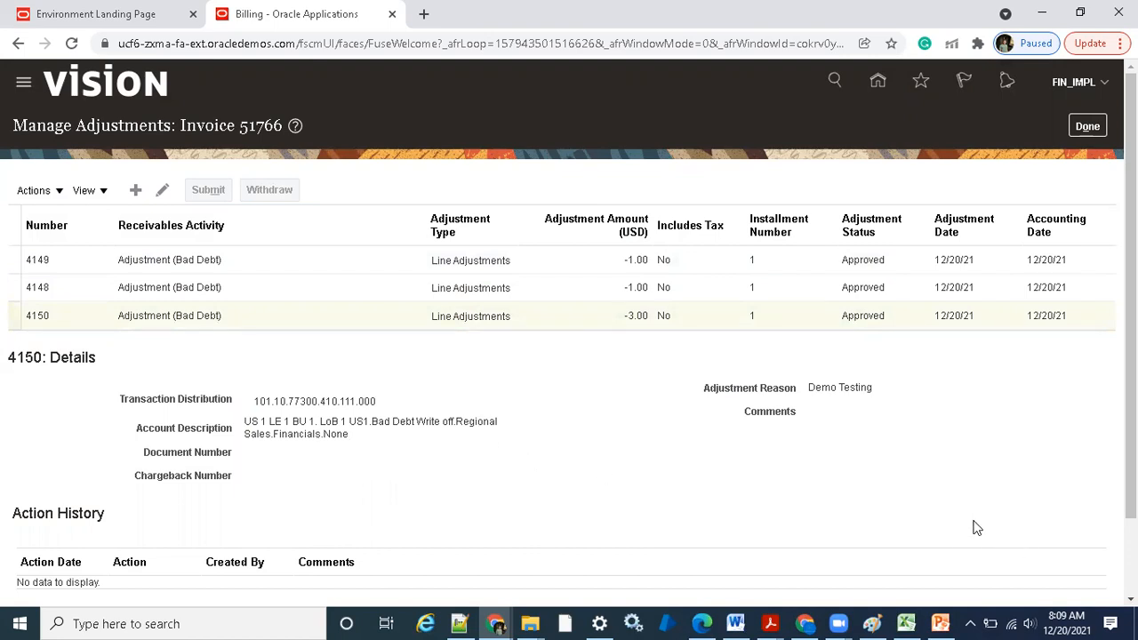
Consult the profile options slide in PowerPoint, return to the Billing window, close the adjustments, and check the invoice's transaction type
{"action": "left_click", "coordinate": [944, 621]}
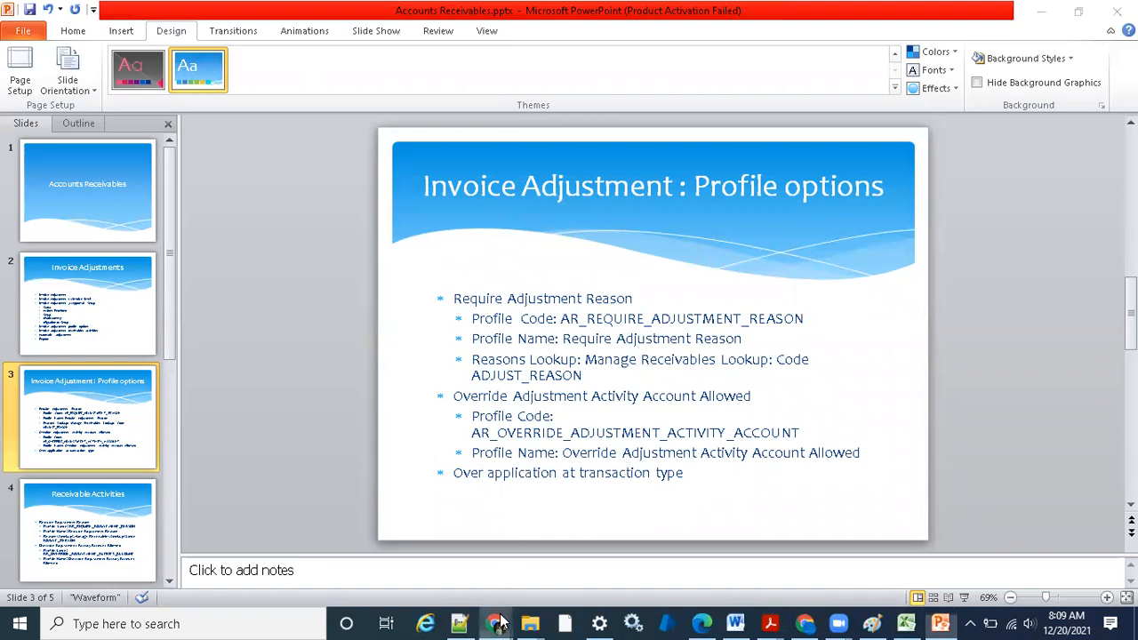
{"action": "mouse_move", "coordinate": [500, 622]}
{"action": "left_click", "coordinate": [370, 566]}
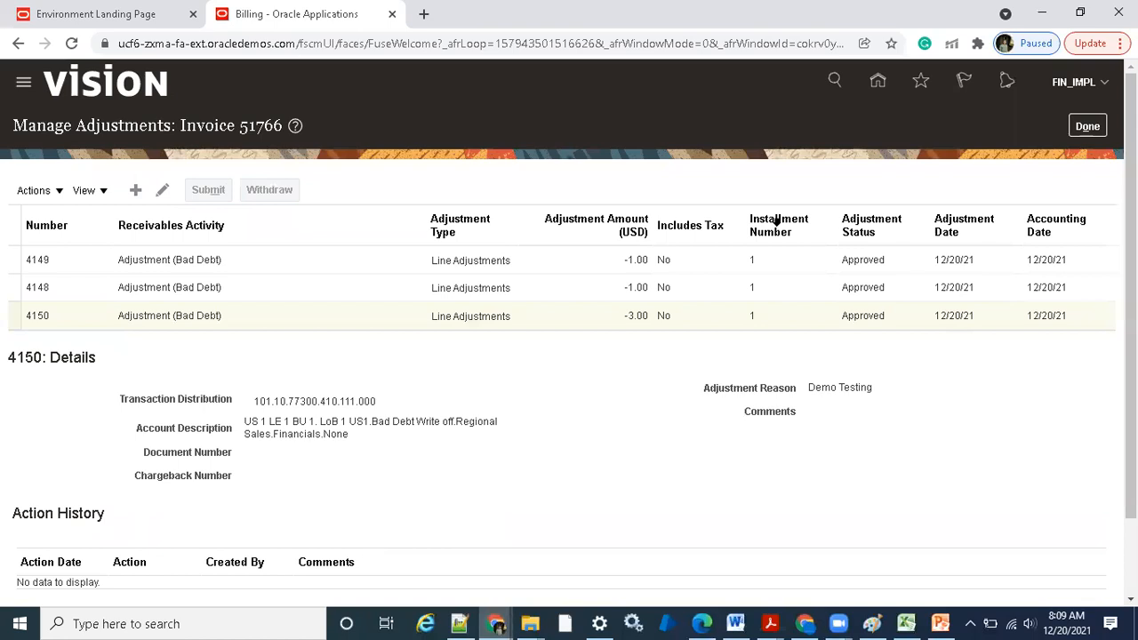
{"action": "left_click", "coordinate": [1078, 129]}
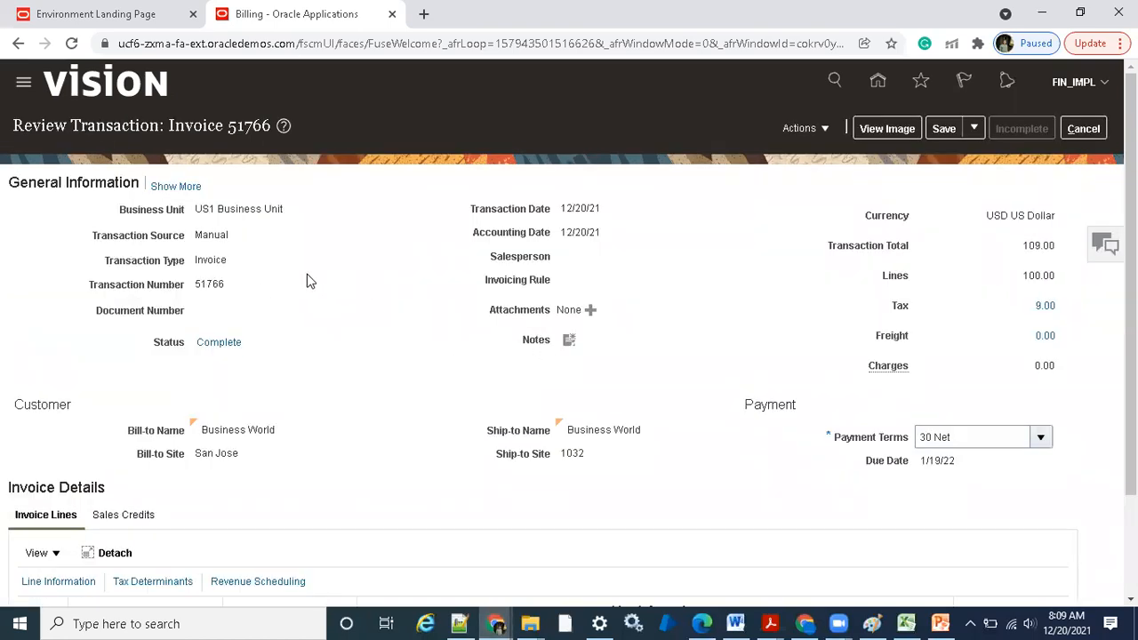
{"action": "double_click", "coordinate": [211, 259]}
{"action": "left_click", "coordinate": [215, 263]}
Switch to the Manage Receivables Profile Options window, and save and close the profile options
{"action": "left_click", "coordinate": [496, 623]}
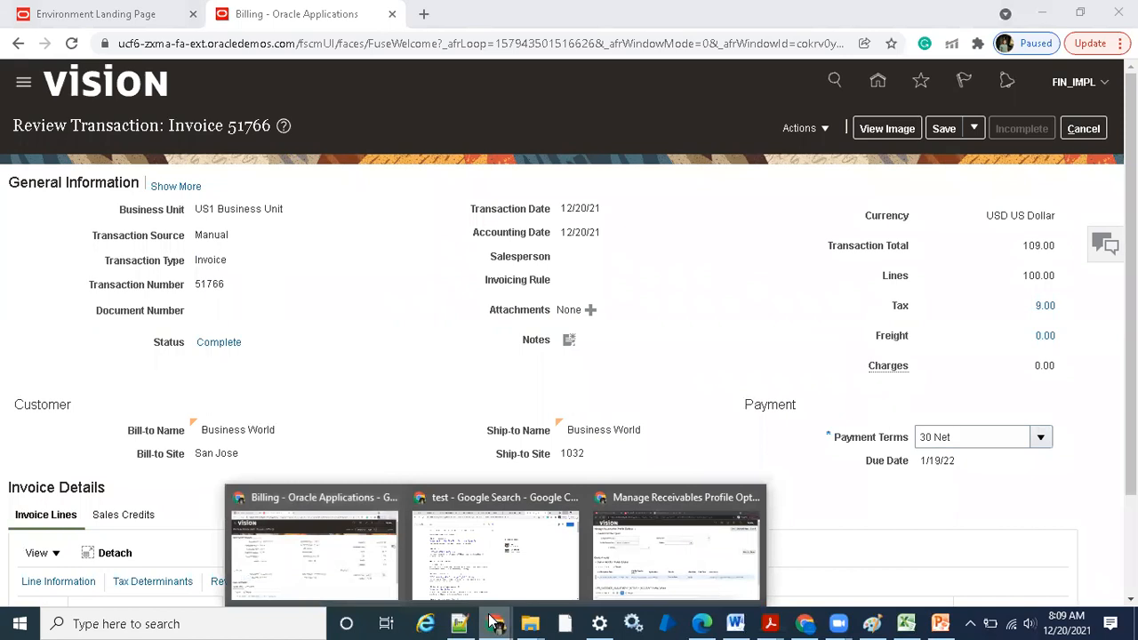
{"action": "left_click", "coordinate": [683, 560]}
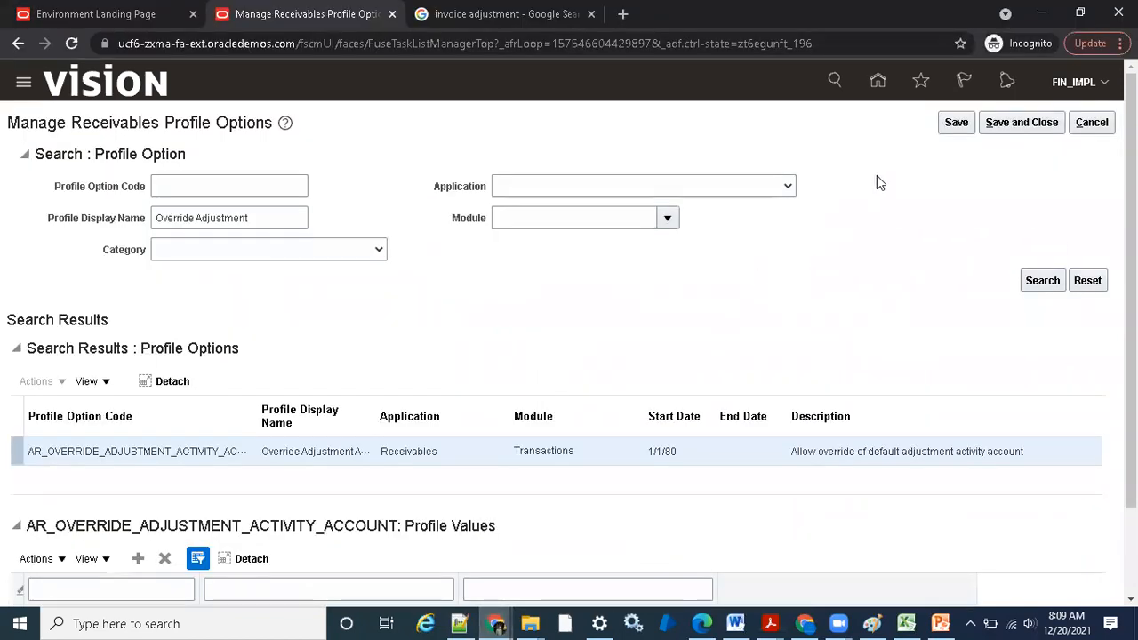
{"action": "left_click", "coordinate": [1031, 128]}
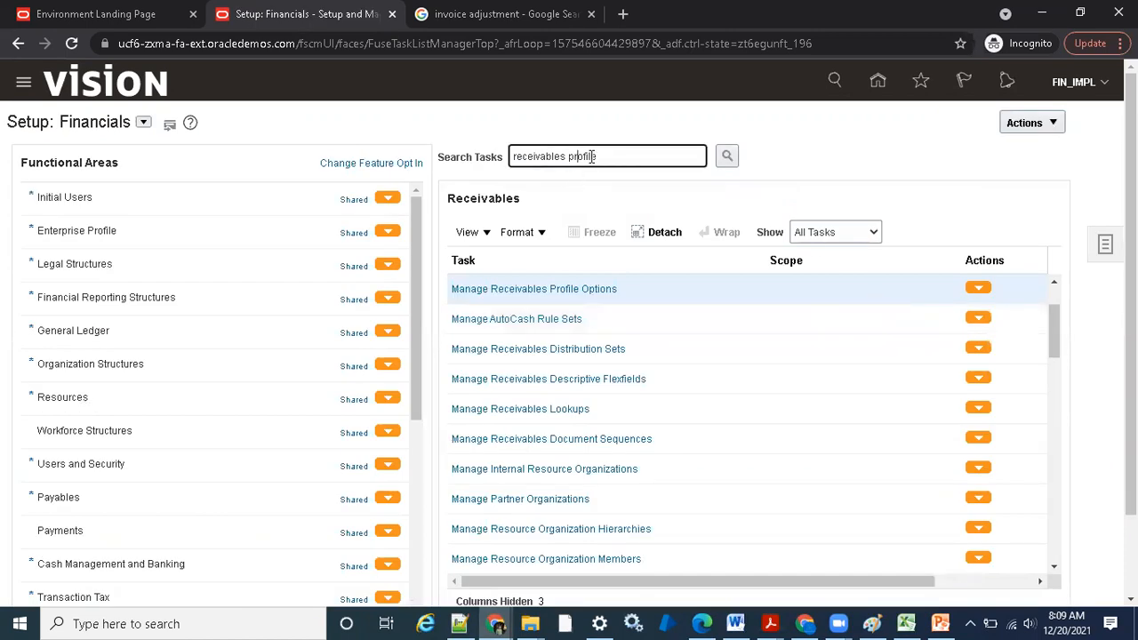
Search the setup tasks for "transaction type" and open the Manage Transaction Types task under Customer Billing
{"action": "left_click_drag", "start_coordinate": [615, 157], "coordinate": [456, 158]}
{"action": "type", "text": "t"}
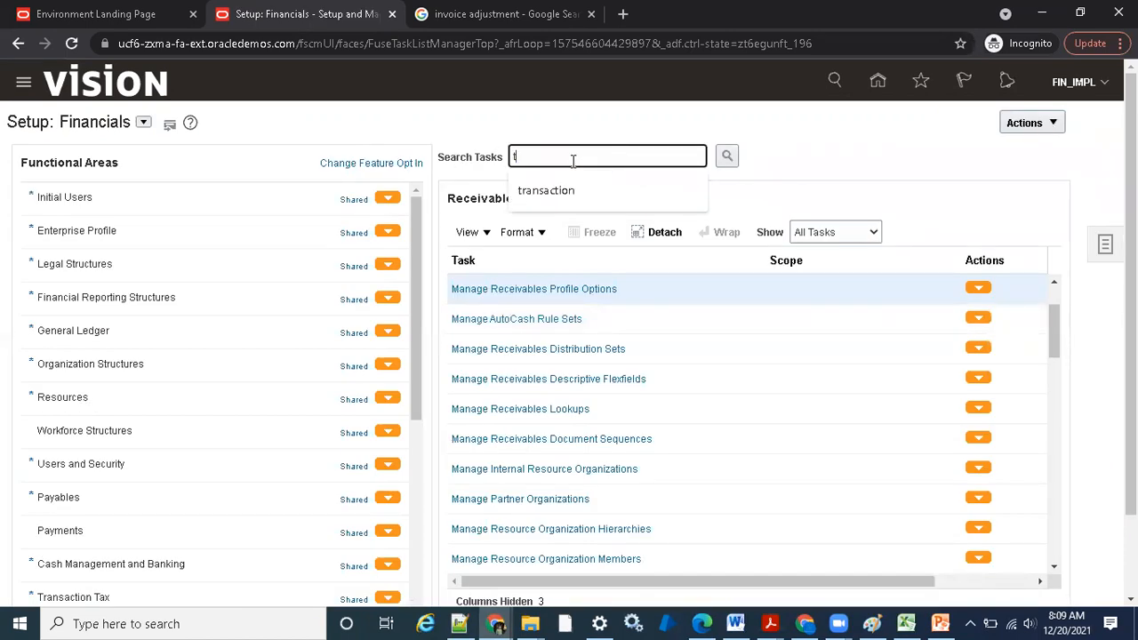
{"action": "type", "text": "rans"}
{"action": "key", "text": "BackSpace"}
{"action": "type", "text": "ansa"}
{"action": "left_click", "coordinate": [542, 190]}
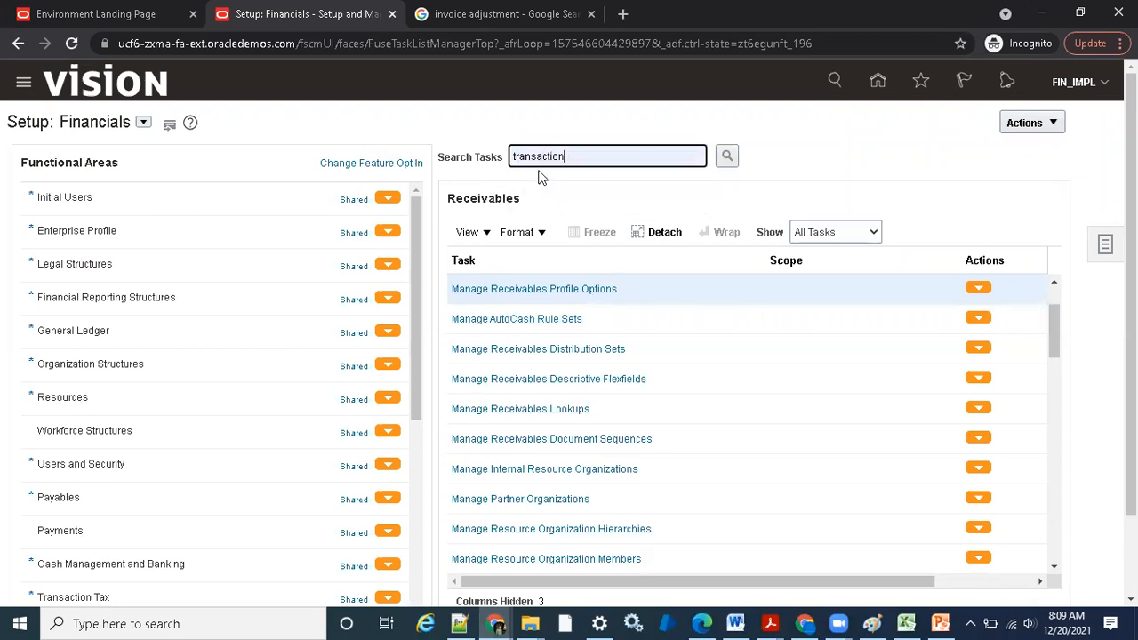
{"action": "type", "text": "type"}
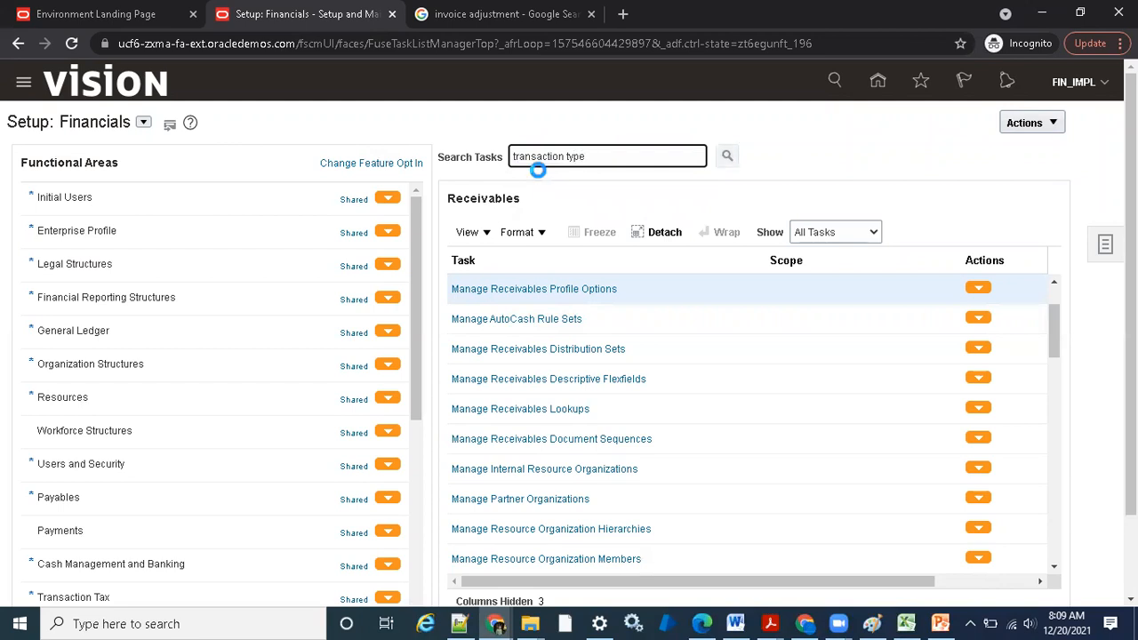
{"action": "key", "text": "Return"}
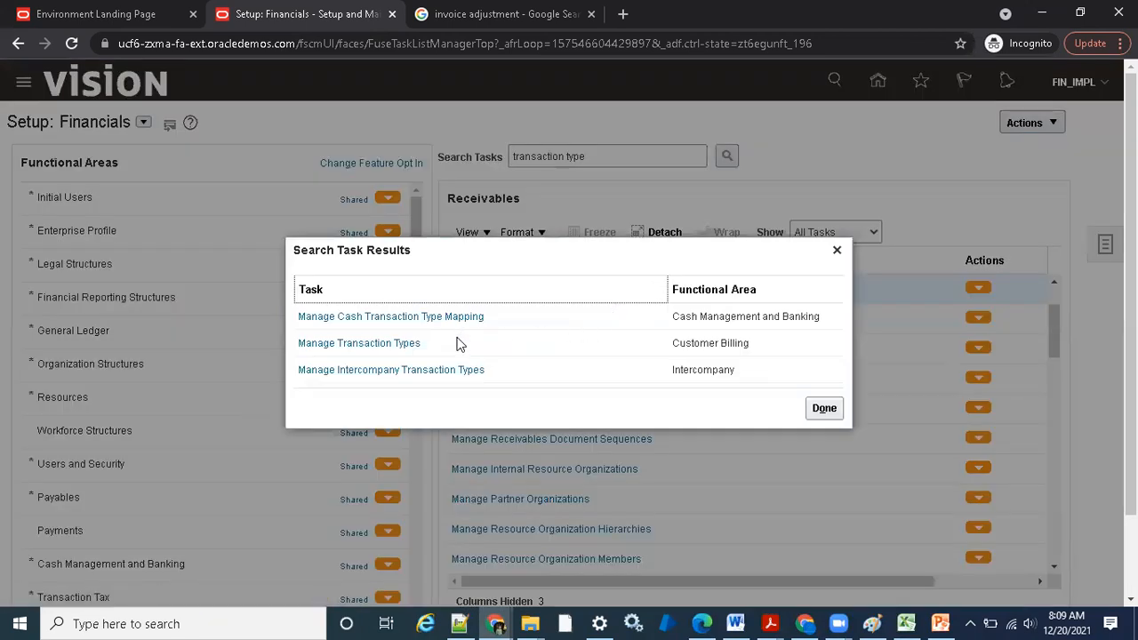
{"action": "left_click", "coordinate": [404, 345]}
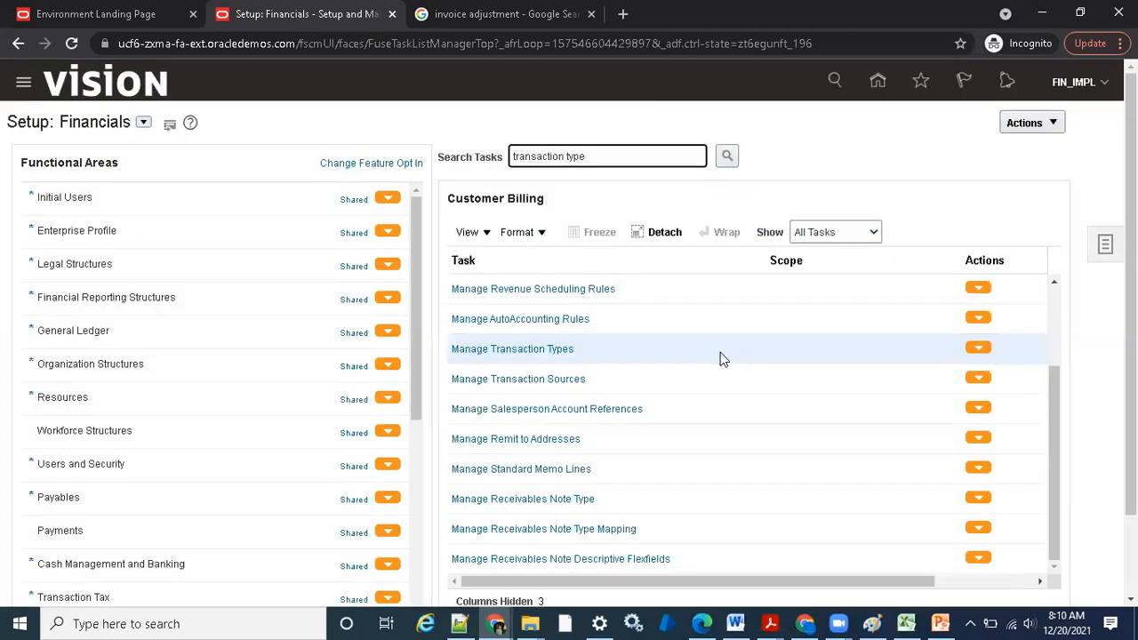
{"action": "left_click", "coordinate": [536, 351]}
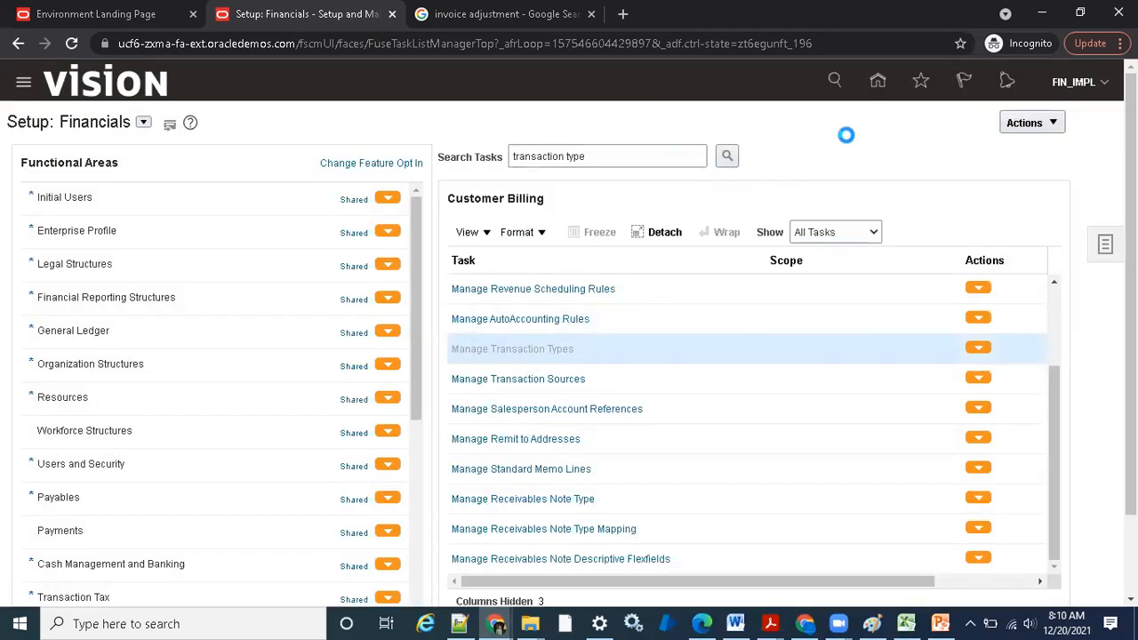
Search the transaction types by the name Invoice and open the regular Invoice type for editing
{"action": "left_click", "coordinate": [329, 210]}
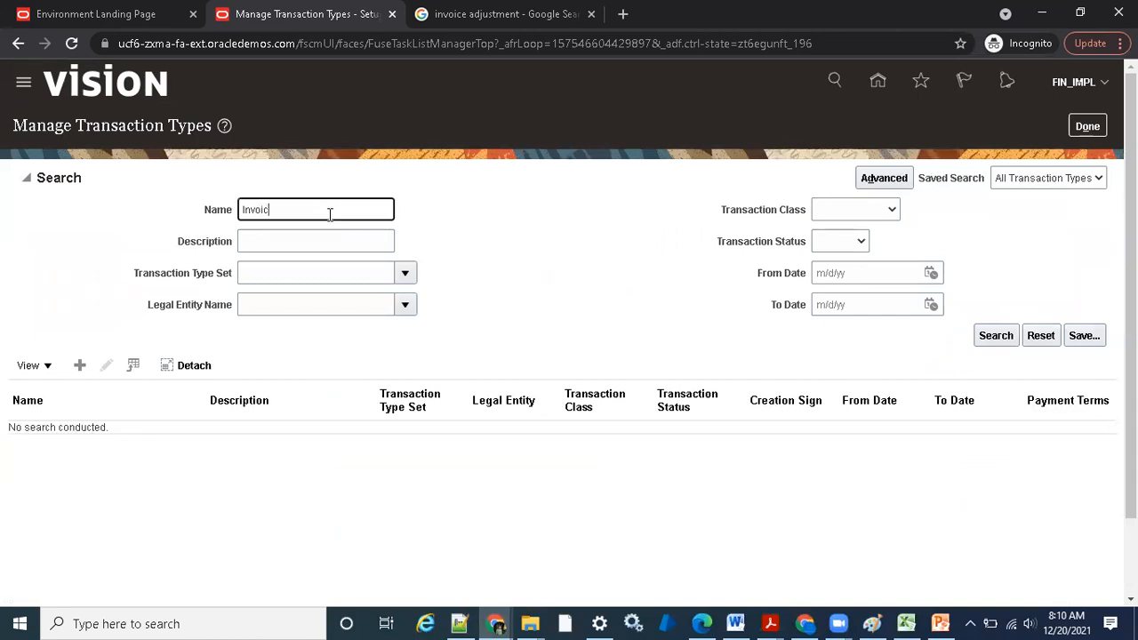
{"action": "key", "text": "Return"}
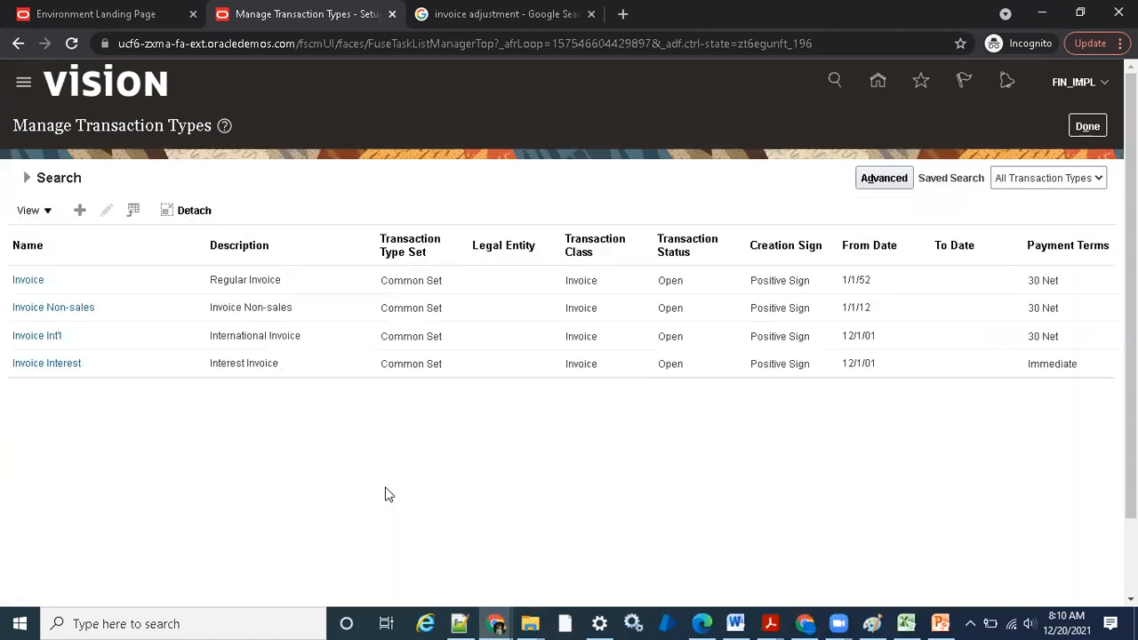
{"action": "left_click", "coordinate": [41, 283]}
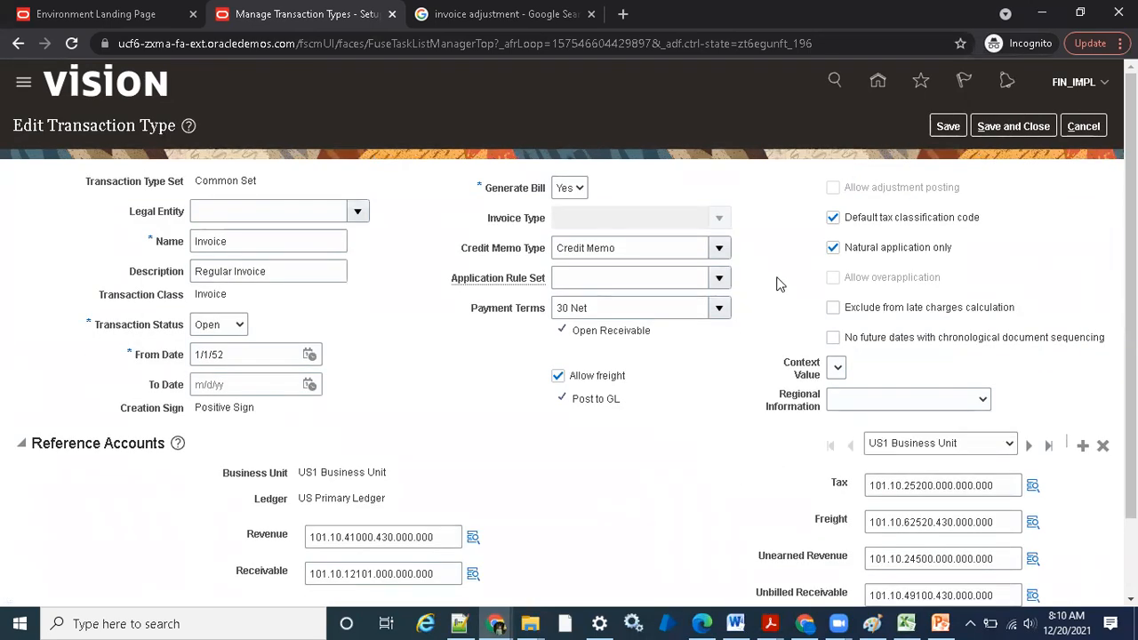
Turn off Natural application only for the Invoice transaction type, save it, and check the Allow overapplication option
{"action": "left_click", "coordinate": [833, 249]}
{"action": "left_click", "coordinate": [939, 125]}
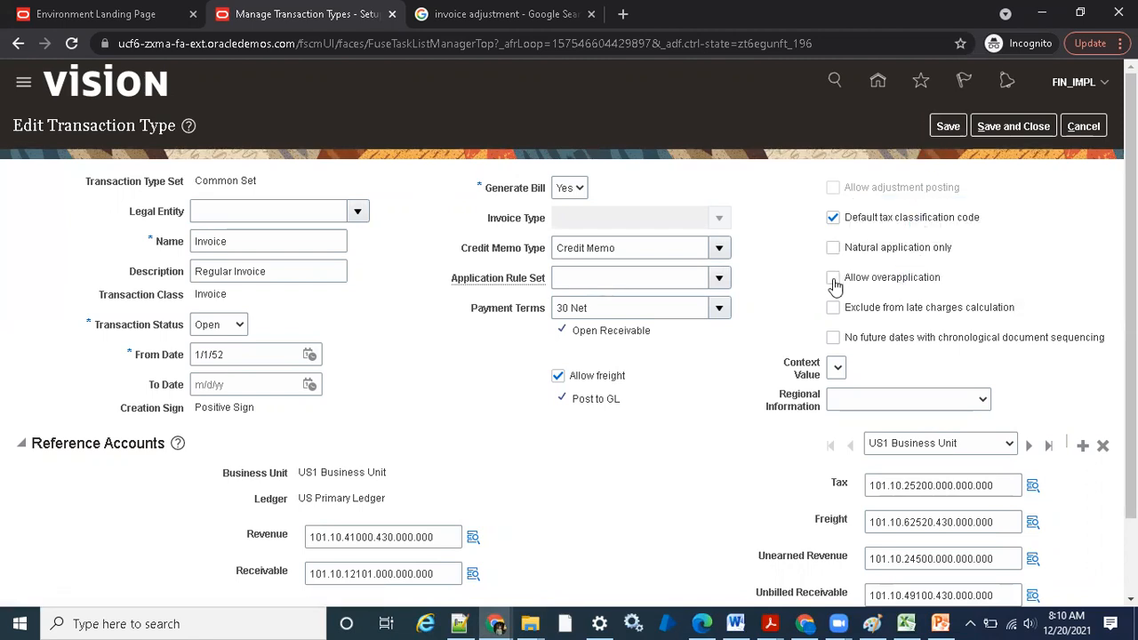
{"action": "left_click_drag", "start_coordinate": [942, 279], "coordinate": [831, 290]}
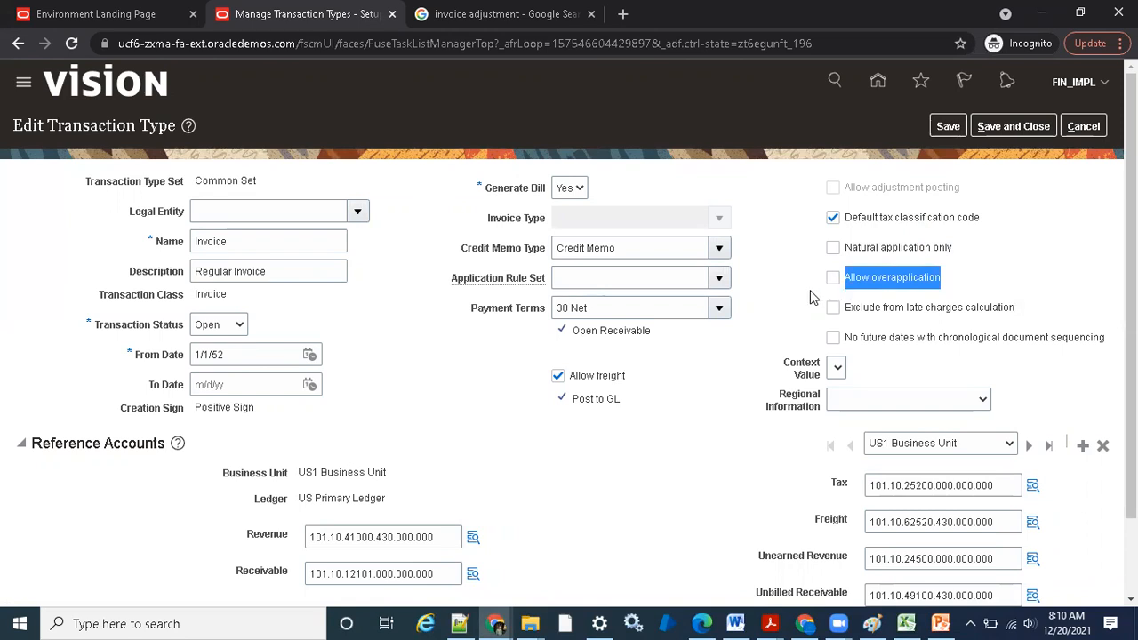
{"action": "left_click", "coordinate": [810, 286]}
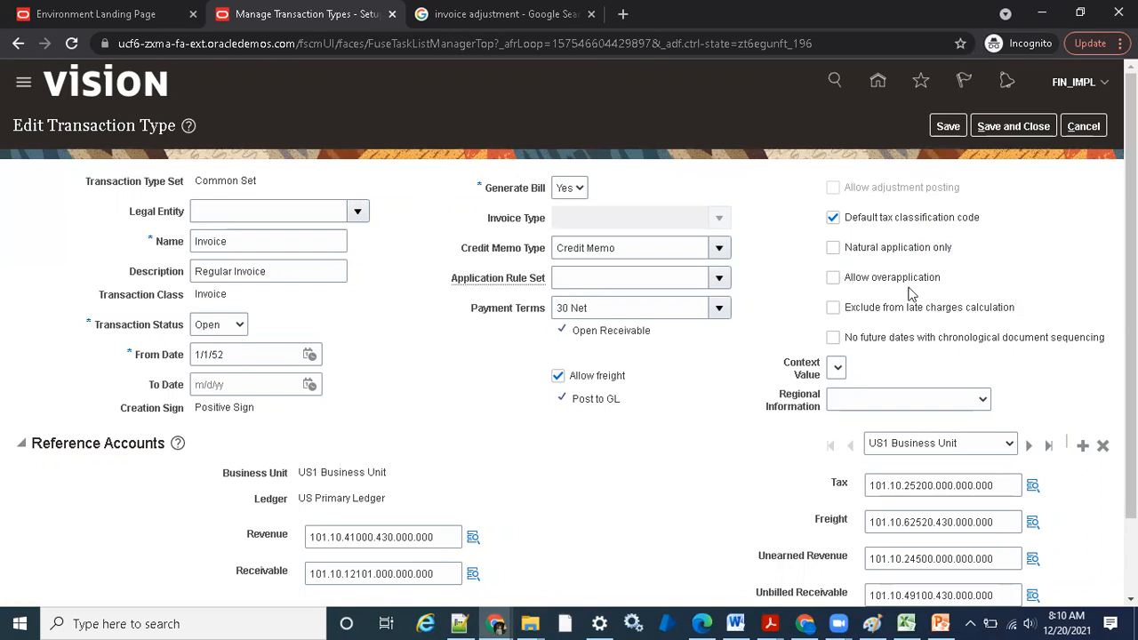
{"action": "left_click_drag", "start_coordinate": [939, 280], "coordinate": [841, 287]}
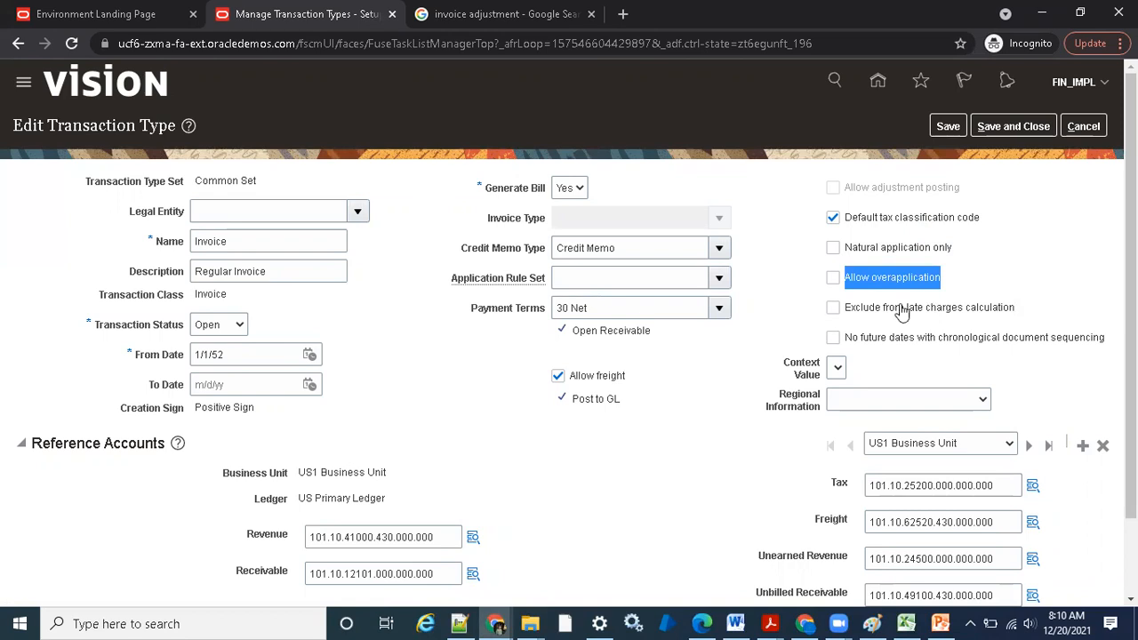
Switch back to the Billing window and open Manage Adjustments for the invoice
{"action": "left_click", "coordinate": [497, 622]}
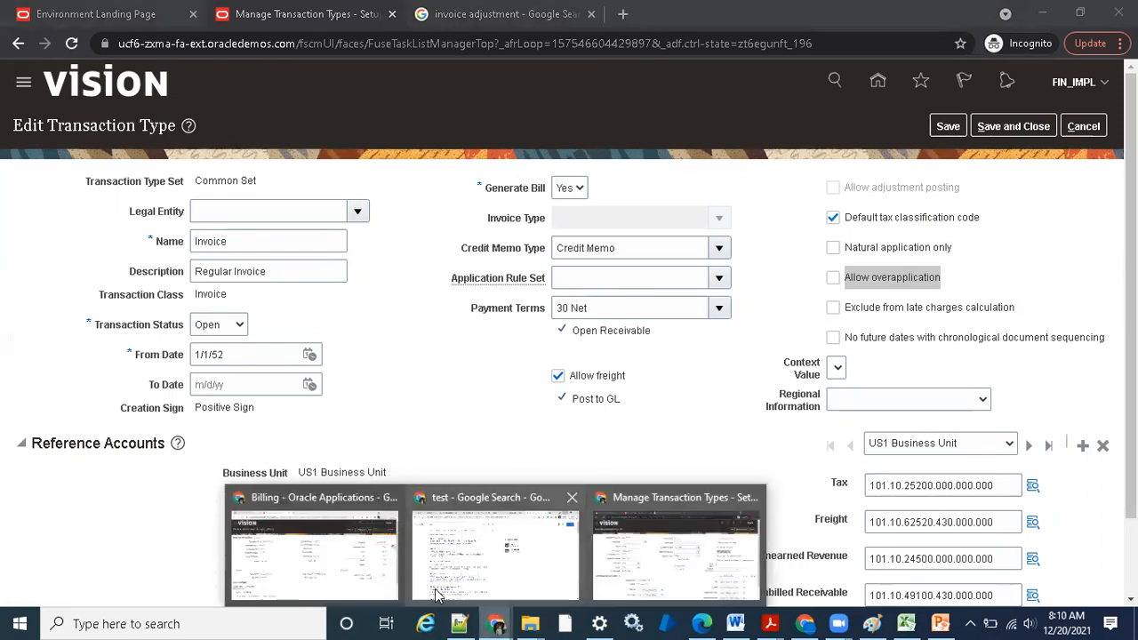
{"action": "left_click", "coordinate": [312, 547]}
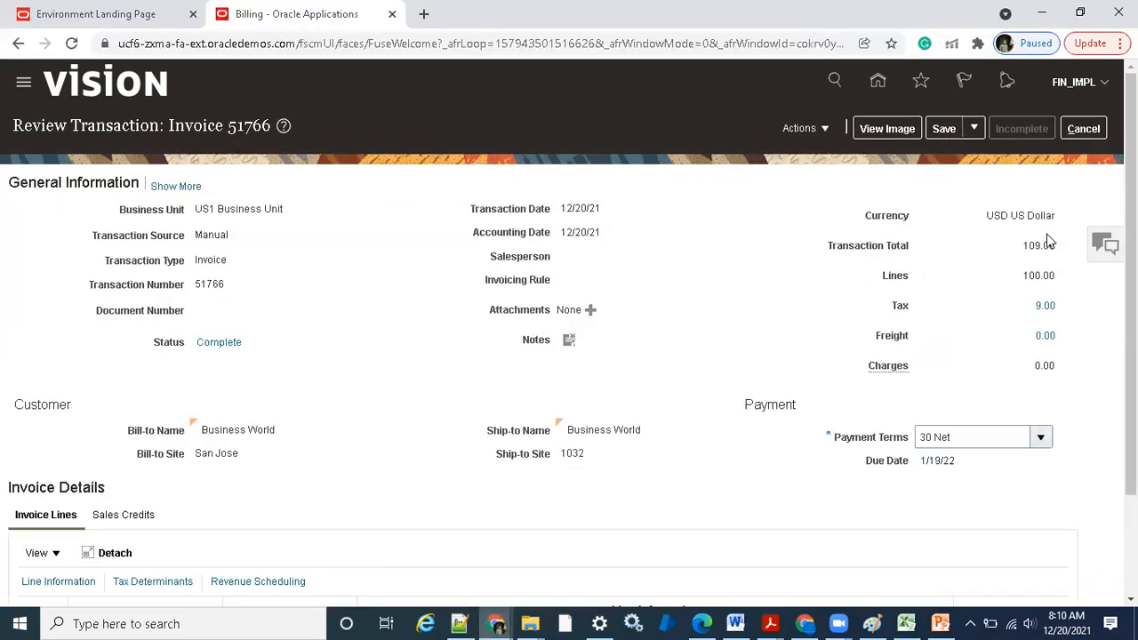
{"action": "left_click", "coordinate": [814, 132]}
{"action": "left_click", "coordinate": [822, 205]}
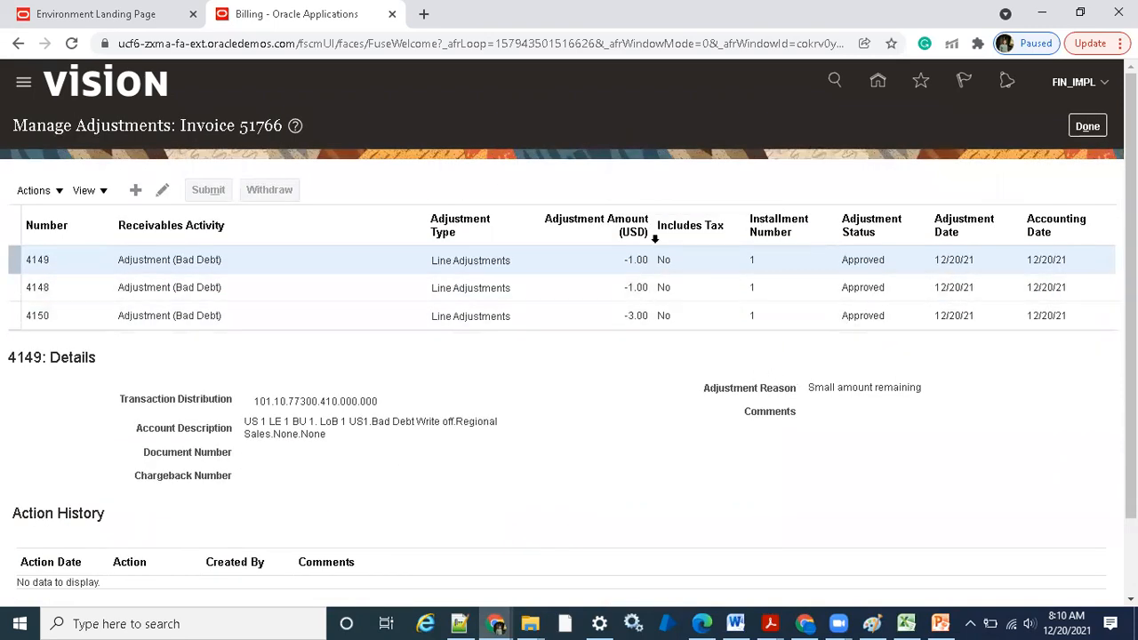
Start a new invoice adjustment with activity Adjustment (Bad Debt), type Line Adjustments and amount -200
{"action": "left_click", "coordinate": [135, 190]}
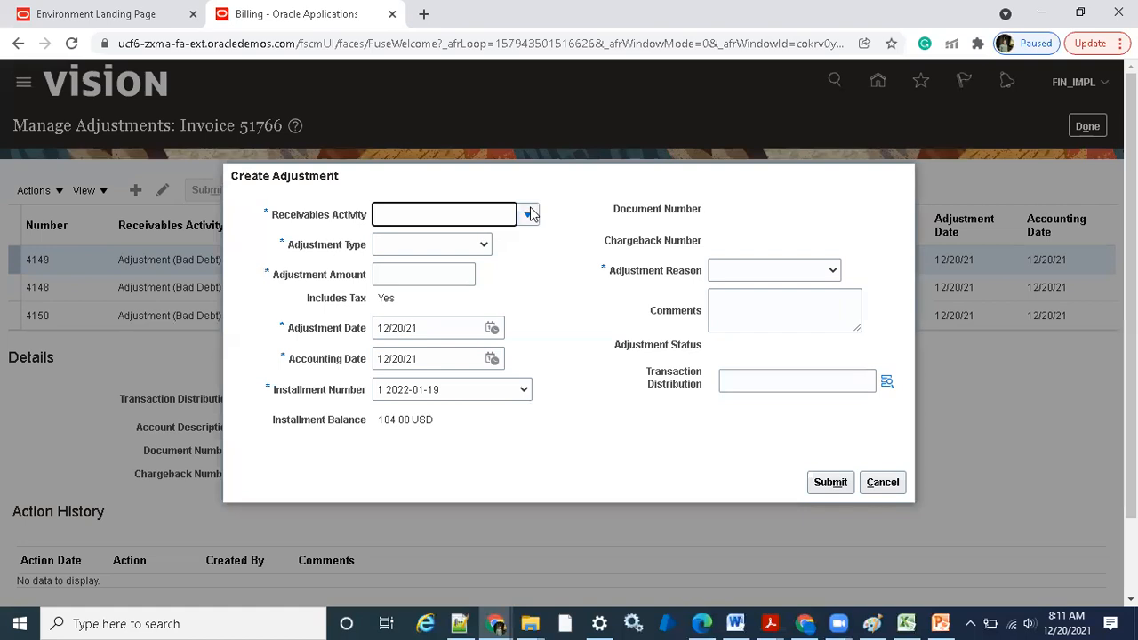
{"action": "left_click", "coordinate": [527, 214]}
{"action": "left_click", "coordinate": [505, 238]}
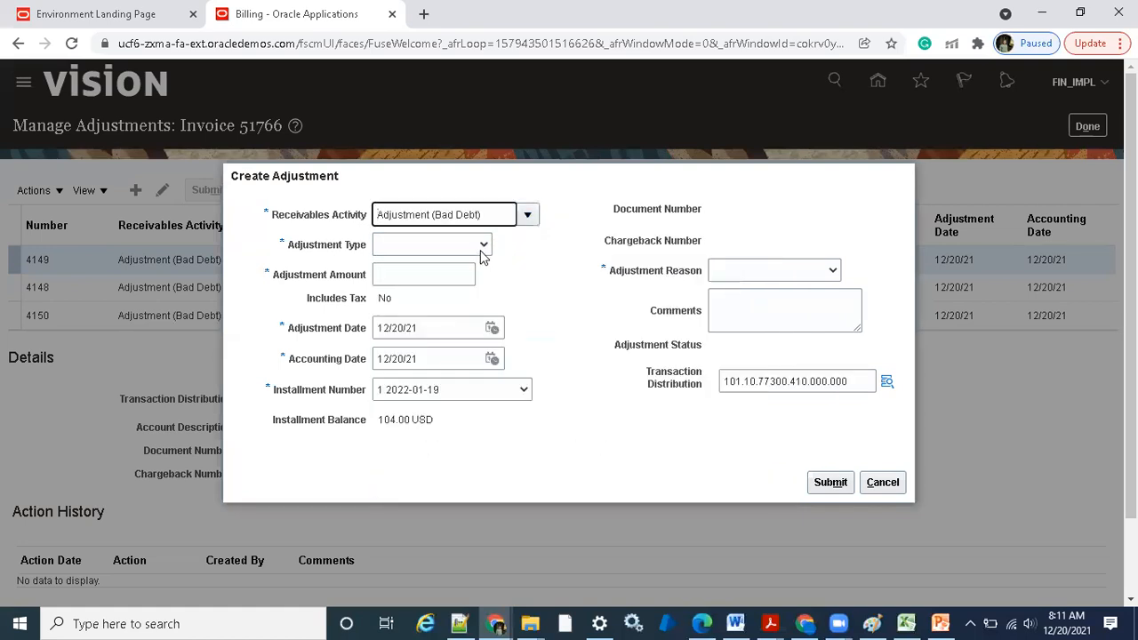
{"action": "left_click", "coordinate": [480, 249]}
{"action": "left_click", "coordinate": [454, 317]}
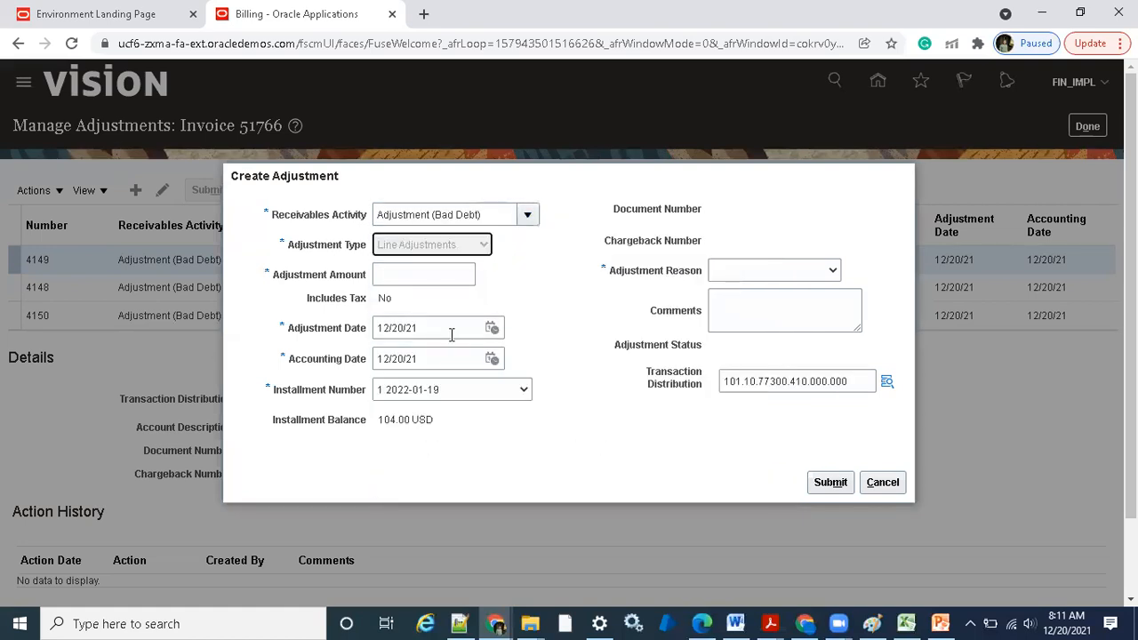
{"action": "left_click", "coordinate": [434, 275]}
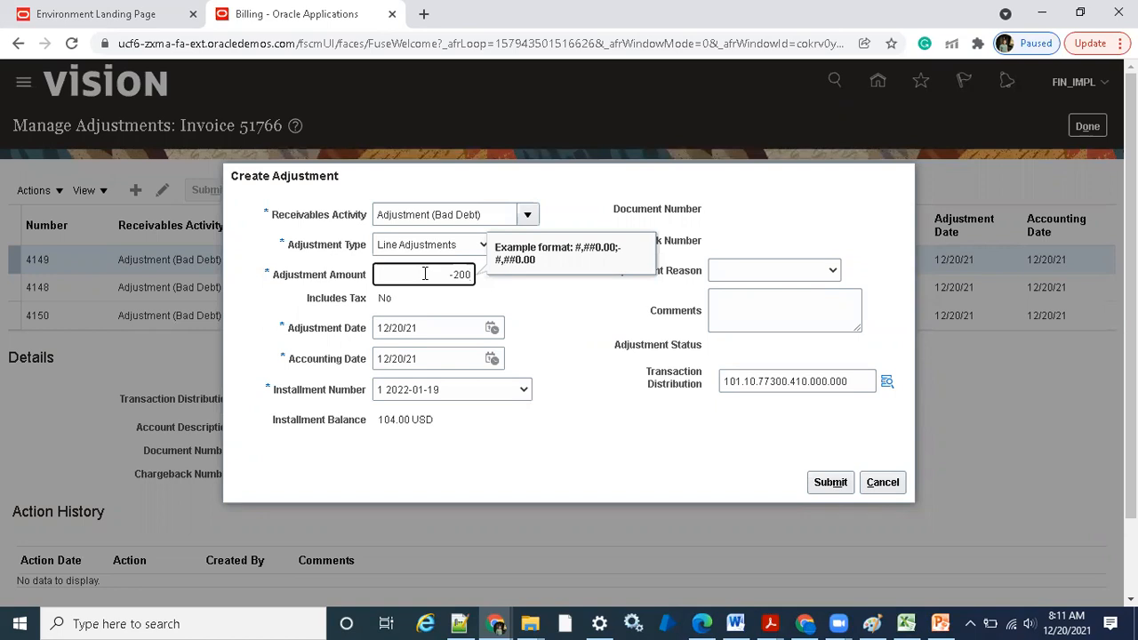
{"action": "left_click", "coordinate": [612, 449]}
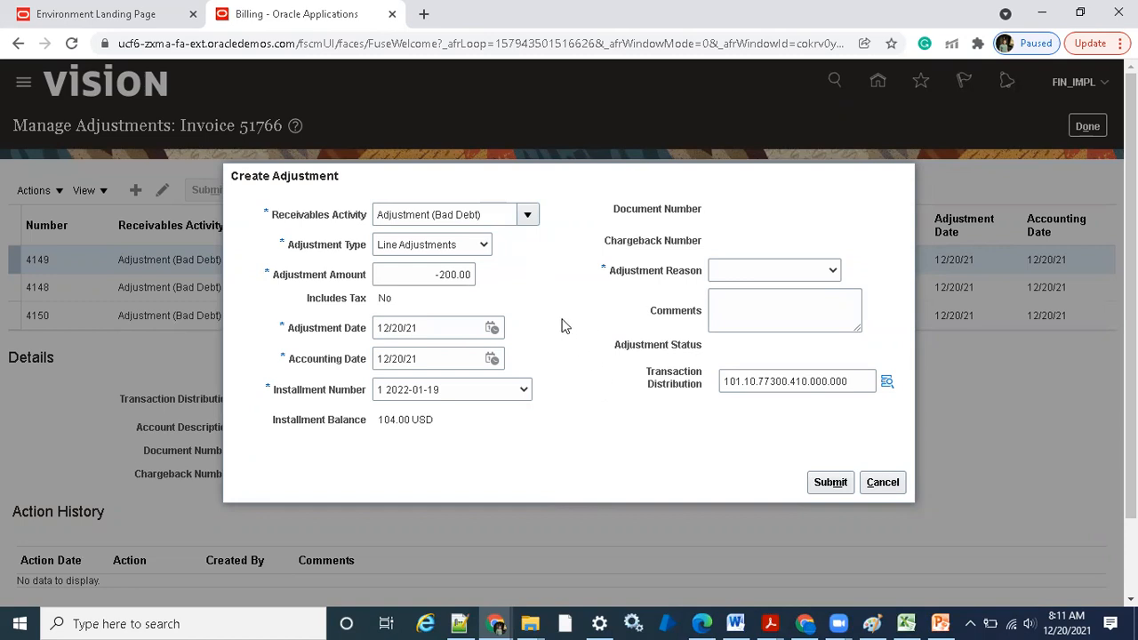
Set the adjustment reason to Demo Testing and try to submit the -200 adjustment
{"action": "left_click", "coordinate": [767, 270]}
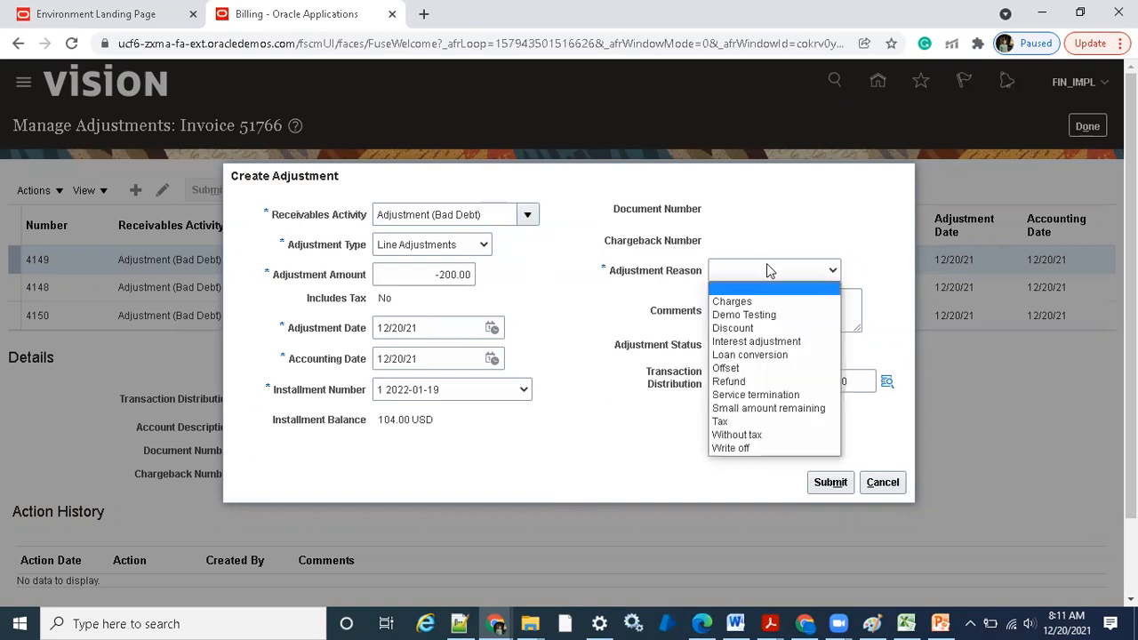
{"action": "left_click", "coordinate": [743, 315]}
{"action": "left_click", "coordinate": [832, 484]}
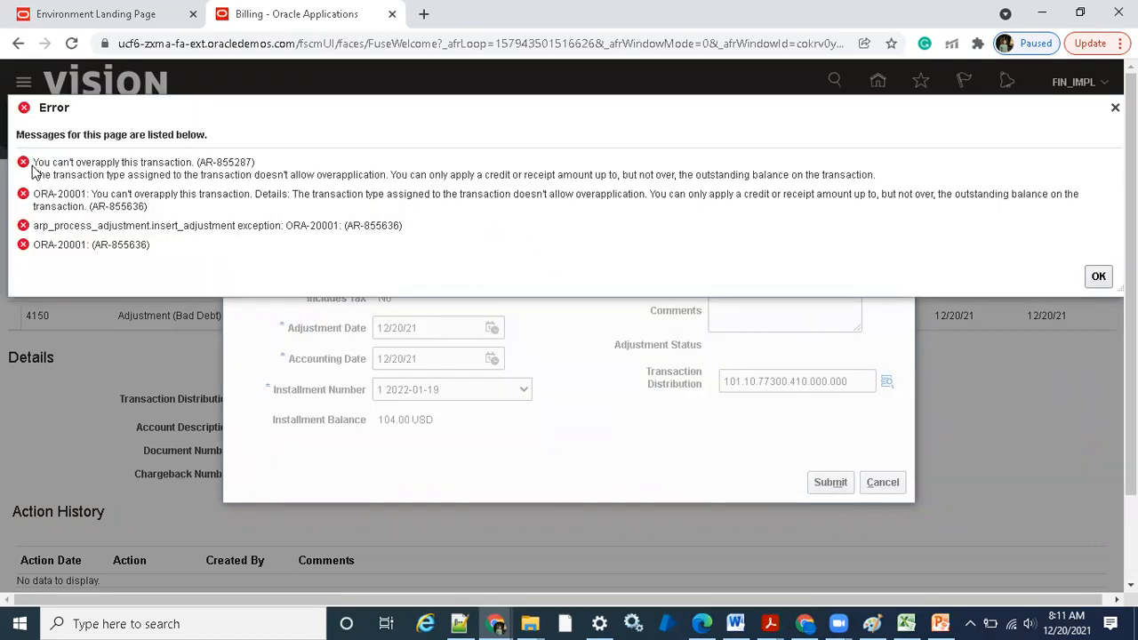
Read the overapplication error messages and dismiss them
{"action": "left_click_drag", "start_coordinate": [32, 162], "coordinate": [882, 184]}
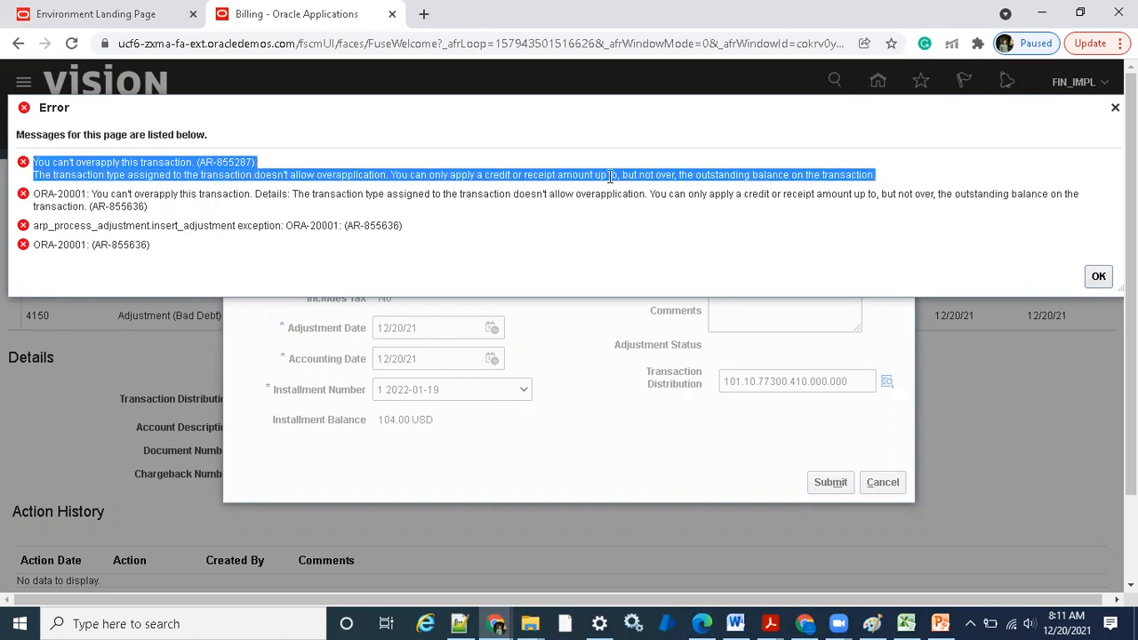
{"action": "left_click", "coordinate": [342, 178]}
{"action": "left_click_drag", "start_coordinate": [289, 176], "coordinate": [392, 176]}
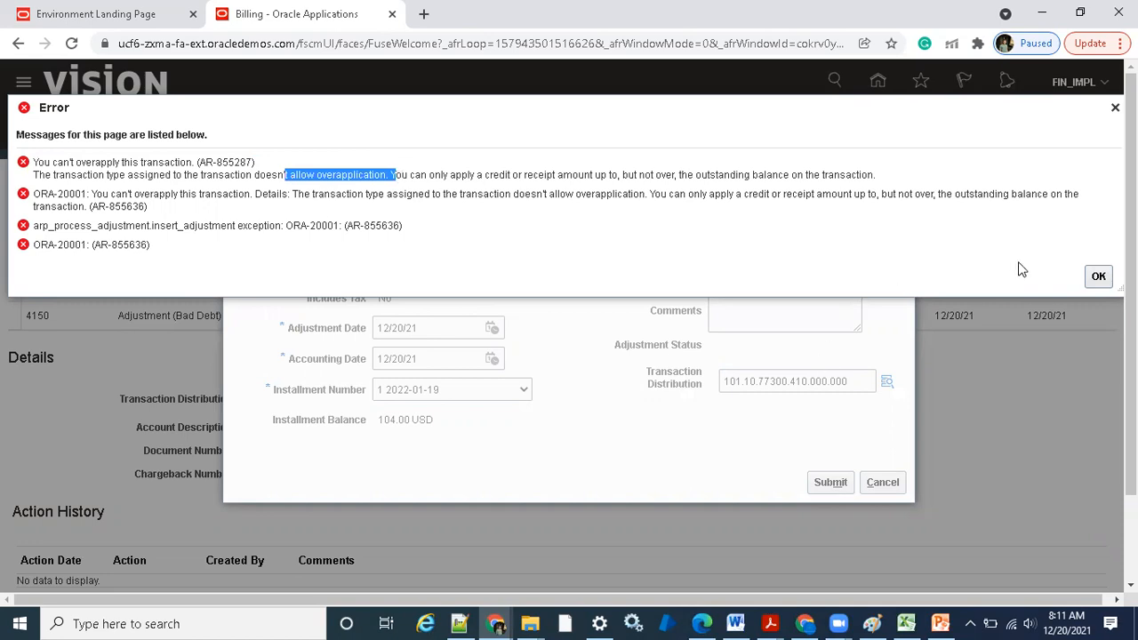
{"action": "left_click", "coordinate": [1098, 276]}
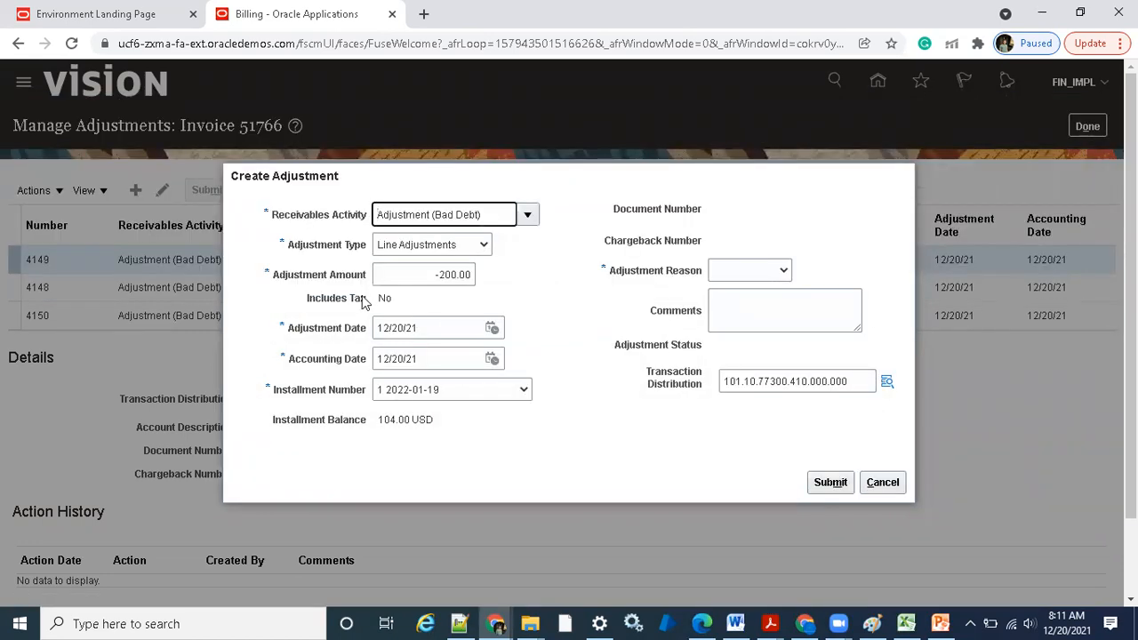
Review the entered amount against the installment balance and cancel the unsubmitted adjustment
{"action": "left_click", "coordinate": [505, 294]}
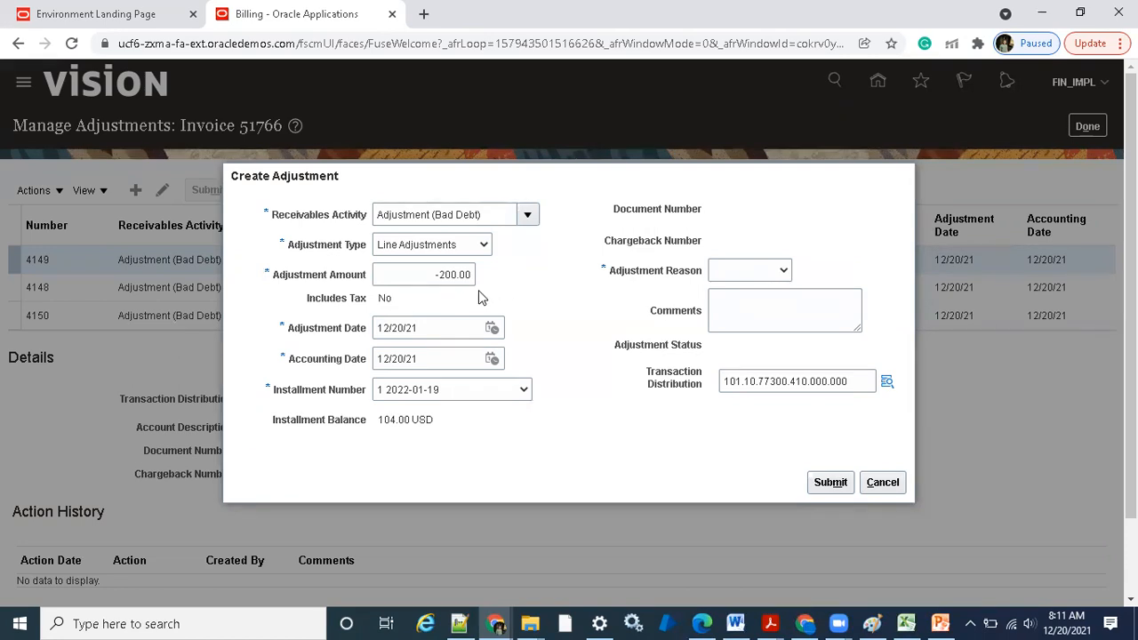
{"action": "left_click_drag", "start_coordinate": [433, 277], "coordinate": [502, 279]}
{"action": "left_click", "coordinate": [503, 305]}
{"action": "left_click_drag", "start_coordinate": [416, 274], "coordinate": [483, 279]}
{"action": "left_click", "coordinate": [508, 294]}
{"action": "left_click", "coordinate": [499, 622]}
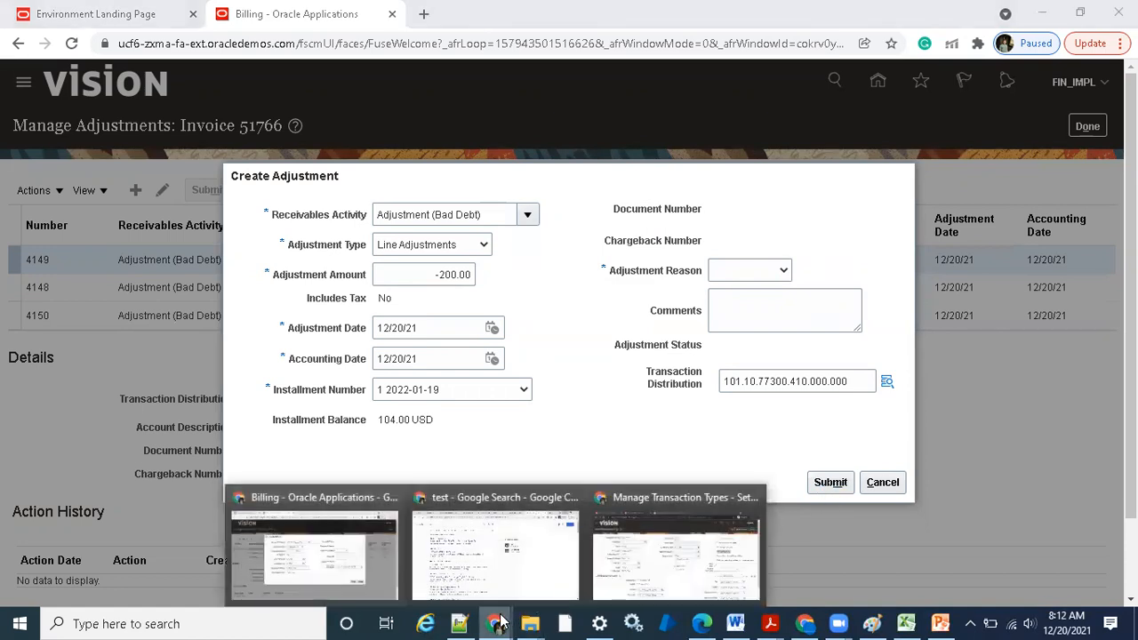
{"action": "left_click", "coordinate": [716, 436]}
{"action": "left_click", "coordinate": [884, 480]}
Switch to the Manage Transaction Types window, turn on Allow overapplication for the Invoice type and save it
{"action": "left_click", "coordinate": [500, 622]}
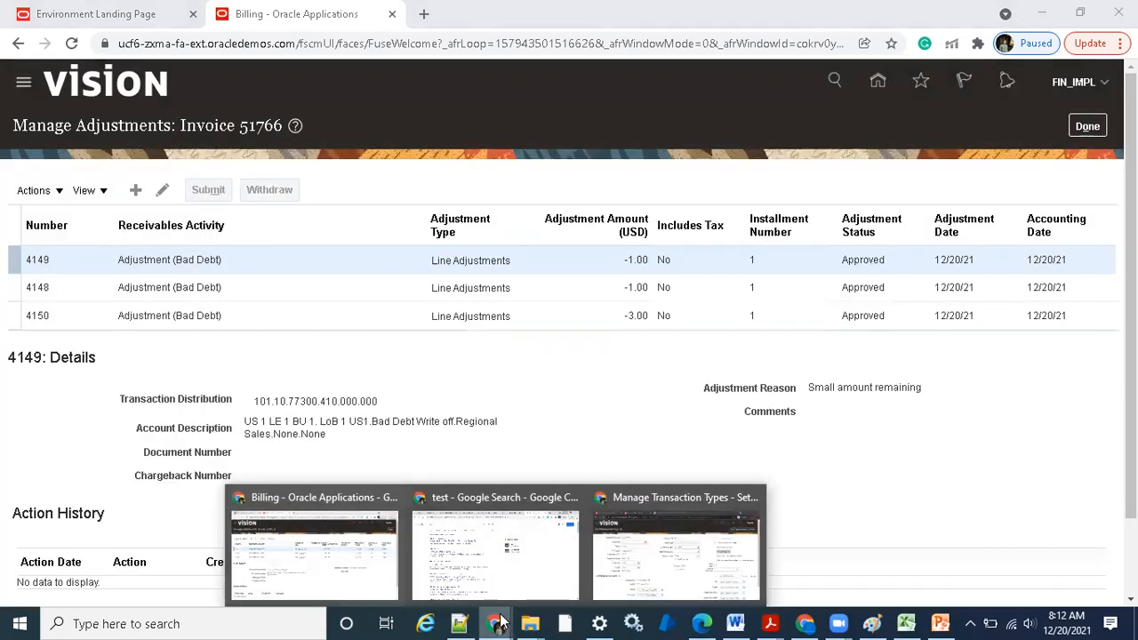
{"action": "left_click", "coordinate": [673, 578]}
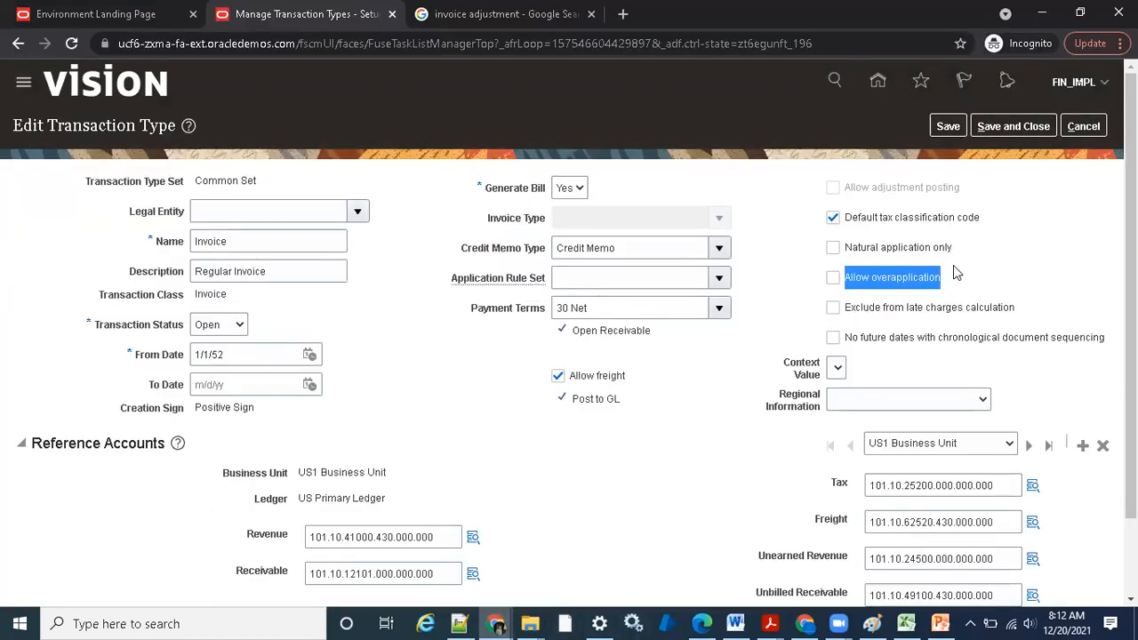
{"action": "left_click", "coordinate": [833, 278]}
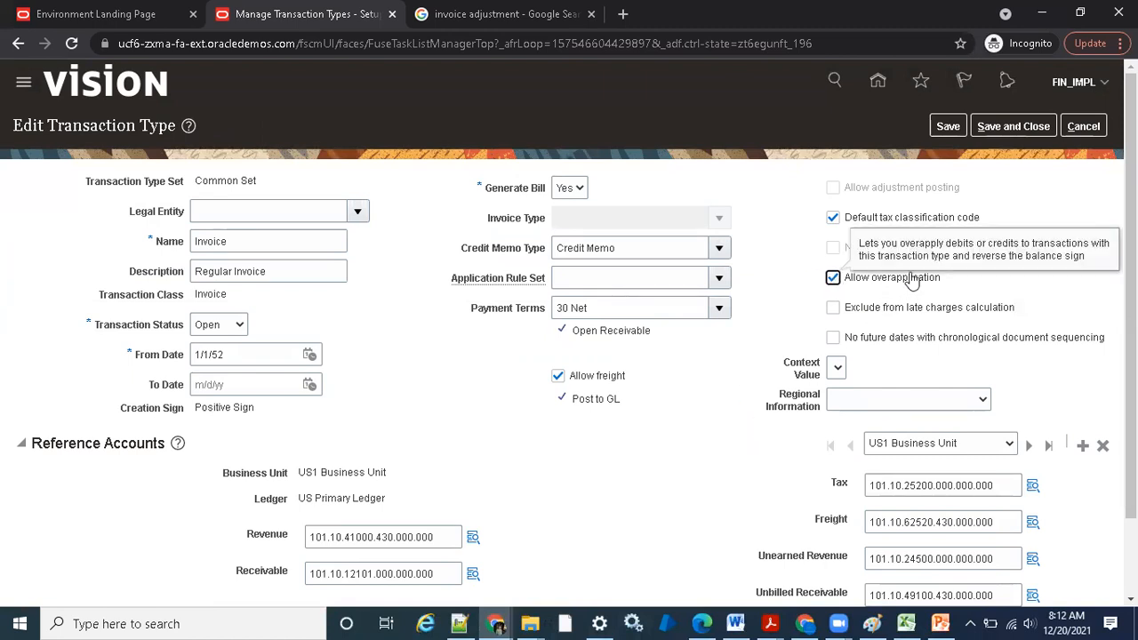
{"action": "left_click", "coordinate": [947, 126]}
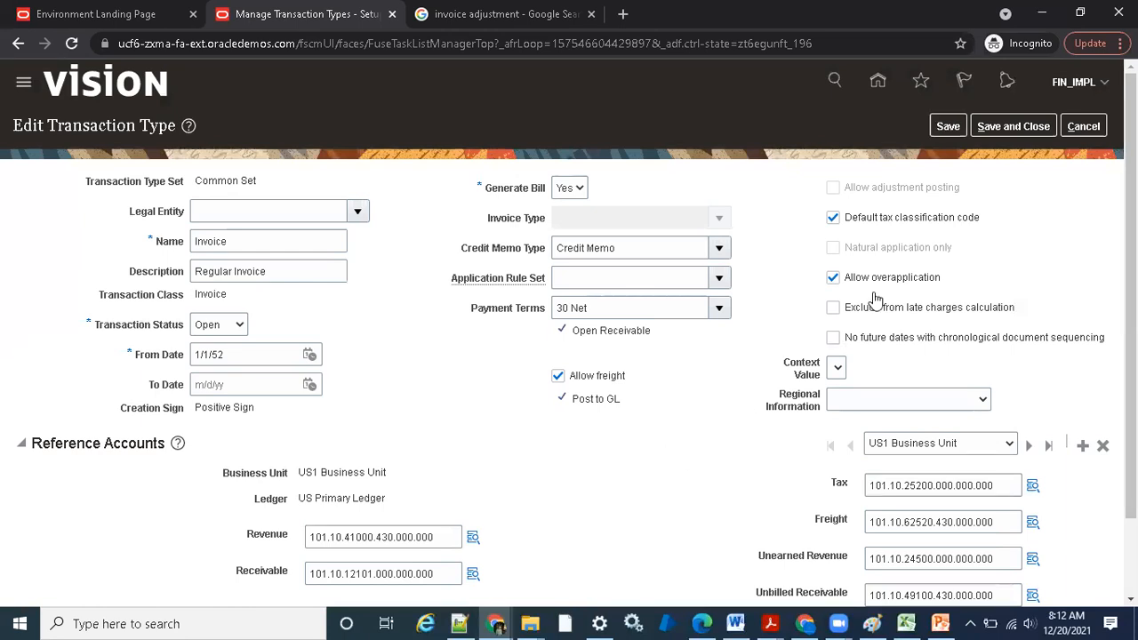
Return to the Billing window and create an Adjustment (Bad Debt) entry of type Line Adjustments with amount -200
{"action": "mouse_move", "coordinate": [496, 623]}
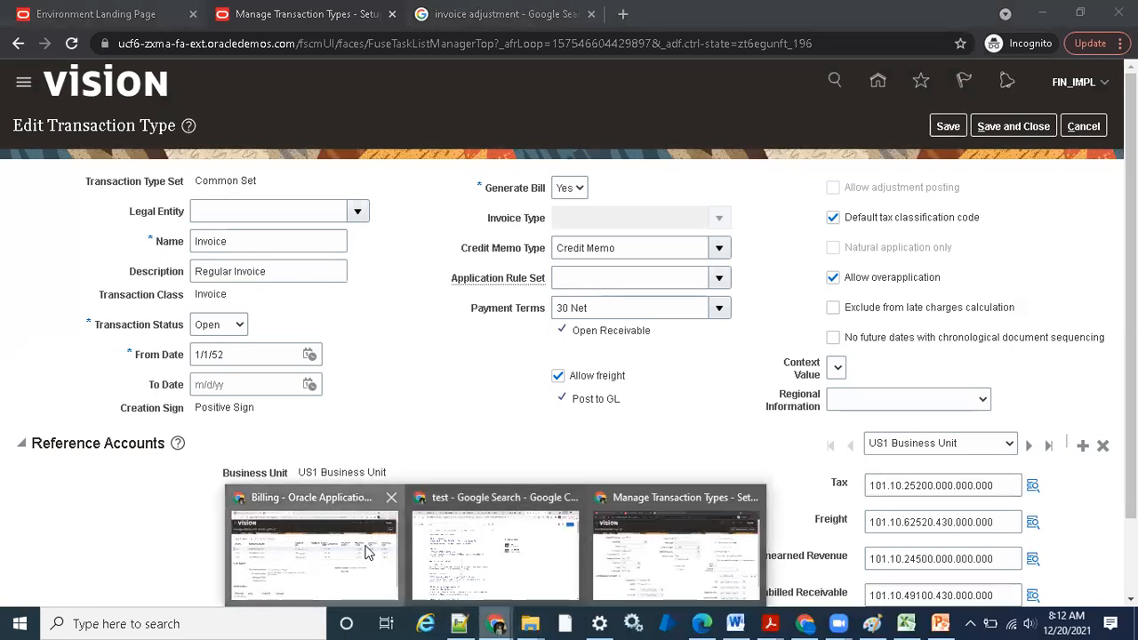
{"action": "left_click", "coordinate": [374, 551]}
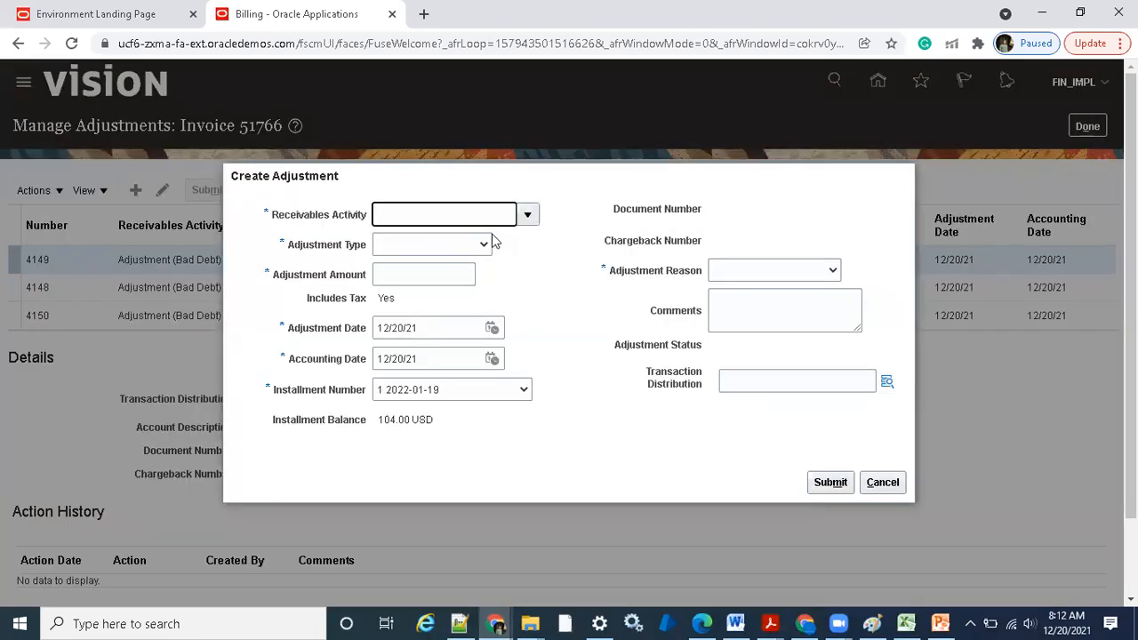
{"action": "left_click", "coordinate": [526, 214]}
{"action": "left_click", "coordinate": [478, 242]}
{"action": "left_click", "coordinate": [458, 247]}
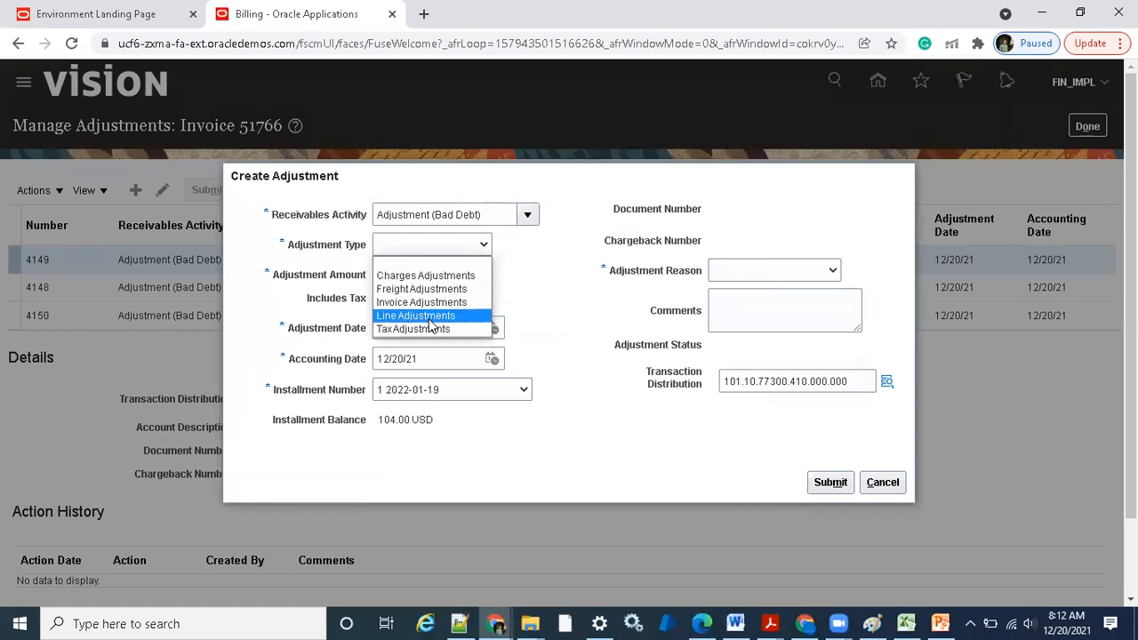
{"action": "left_click", "coordinate": [429, 317]}
{"action": "left_click", "coordinate": [438, 276]}
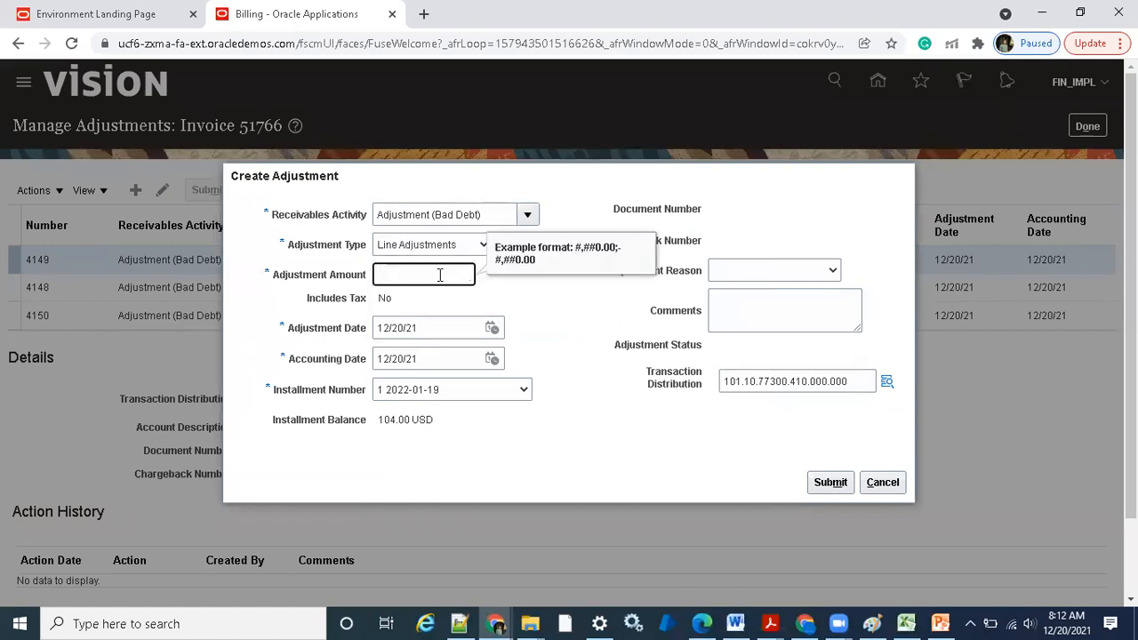
{"action": "type", "text": "-200"}
{"action": "left_click", "coordinate": [573, 315]}
Choose Demo Testing as the adjustment reason, submit the adjustment and select its -200.00 row to view the details
{"action": "left_click", "coordinate": [766, 272]}
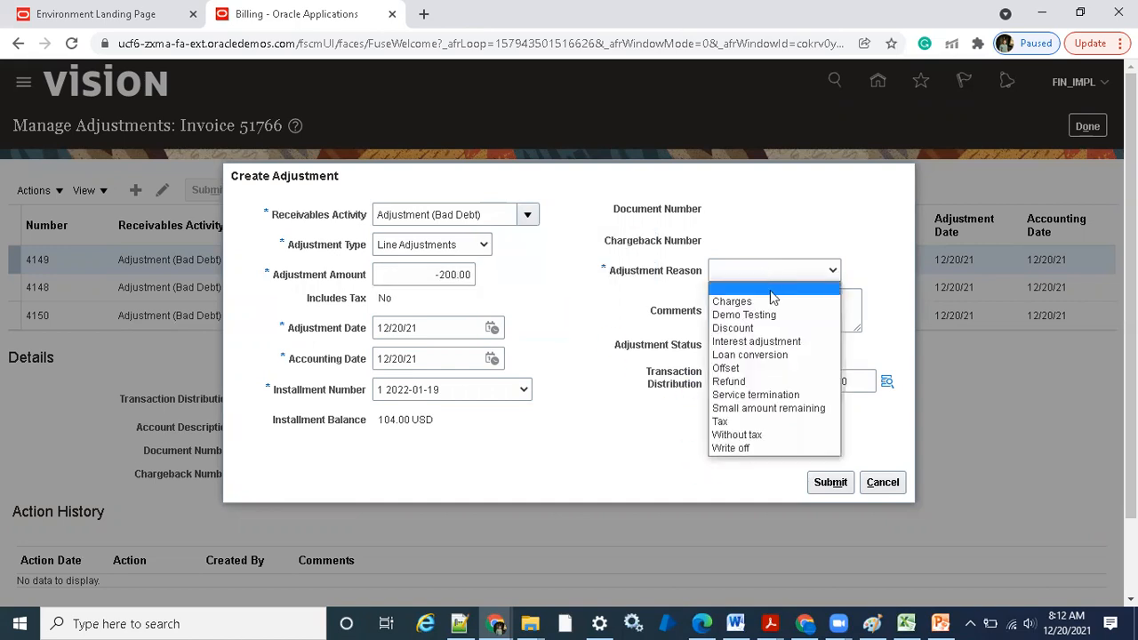
{"action": "left_click", "coordinate": [767, 315]}
{"action": "left_click", "coordinate": [822, 482]}
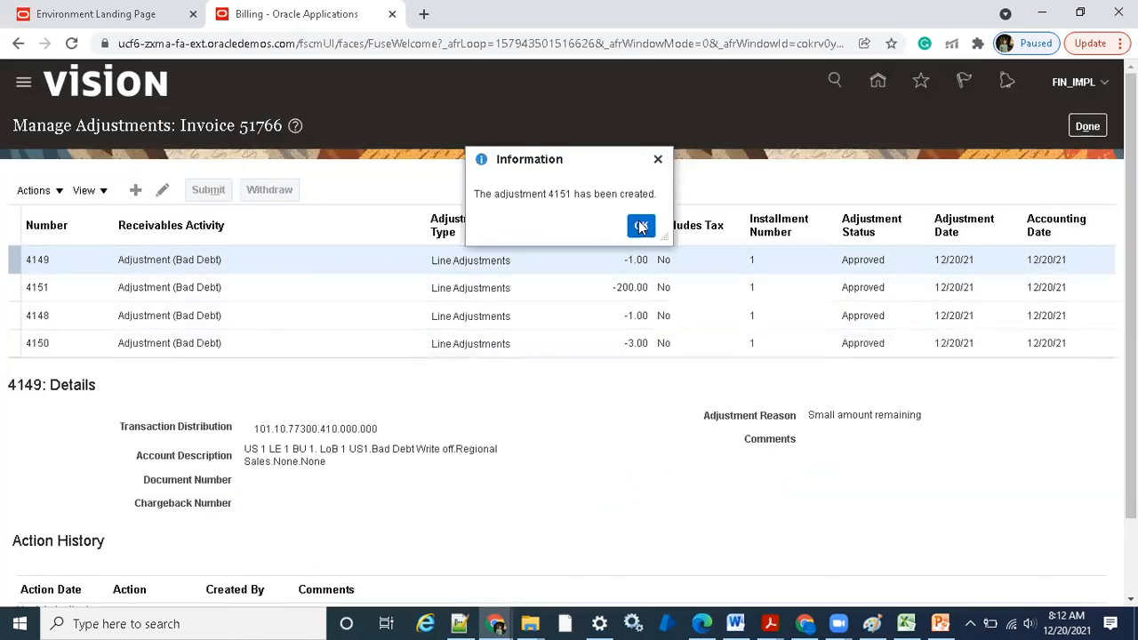
{"action": "left_click", "coordinate": [638, 221]}
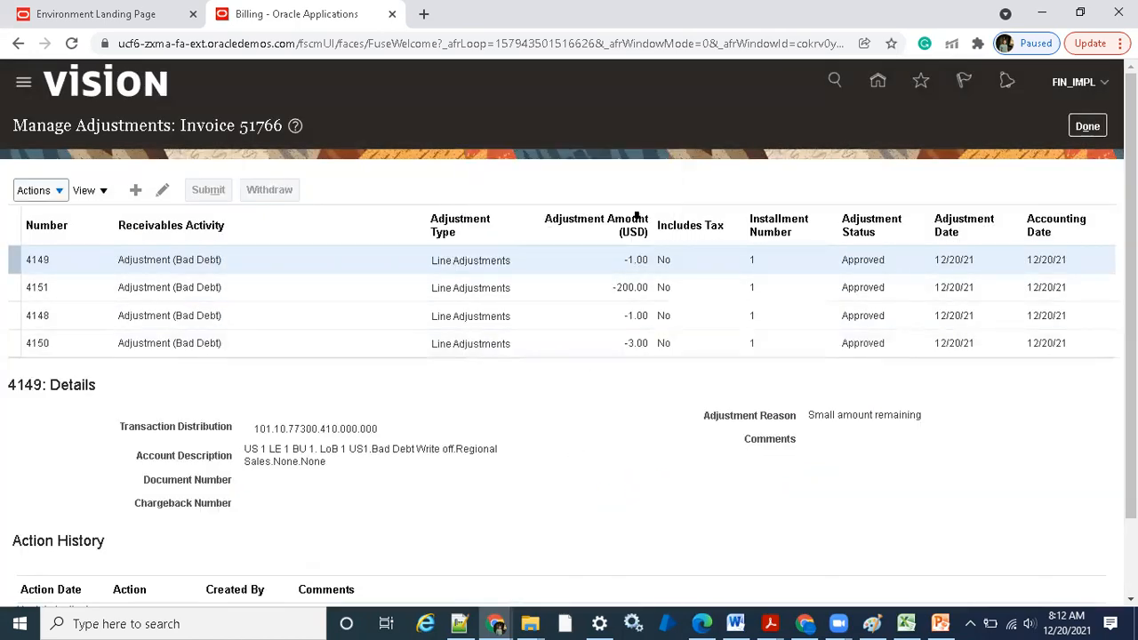
{"action": "left_click", "coordinate": [622, 282]}
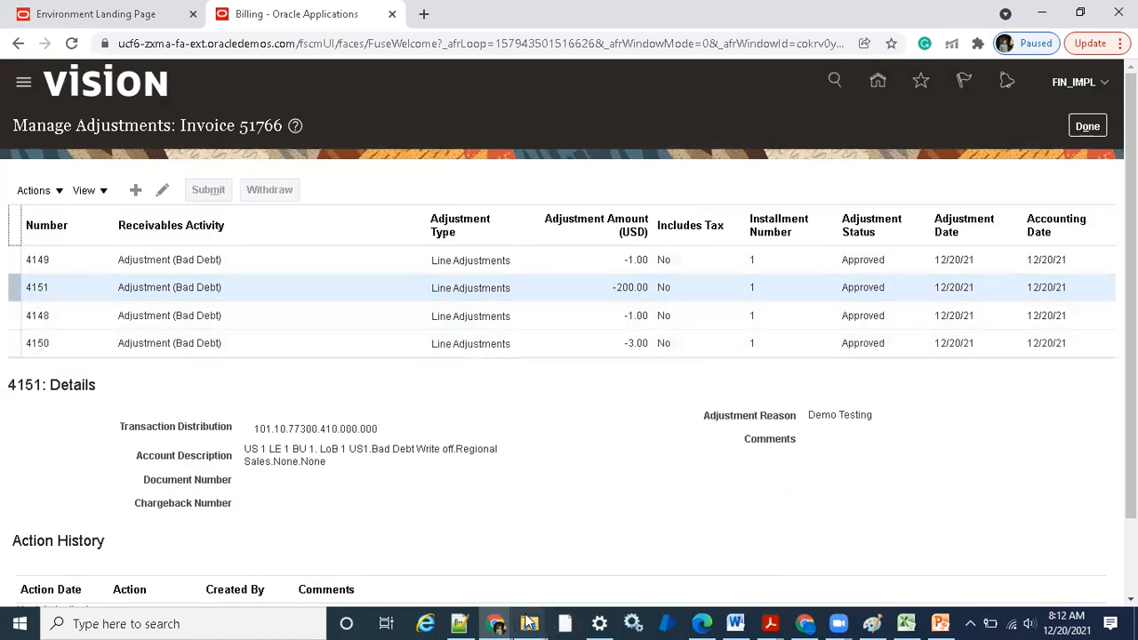
Recheck the Invoice transaction type settings, and switch to PowerPoint to review the Invoice Adjustment profile options slide
{"action": "left_click", "coordinate": [496, 623]}
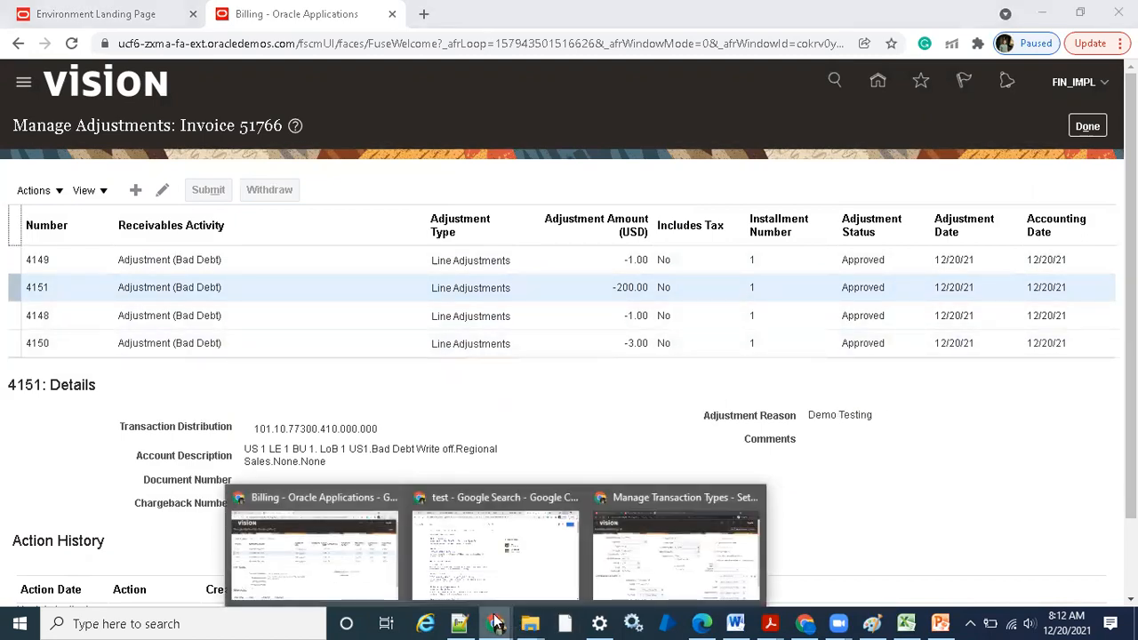
{"action": "left_click", "coordinate": [692, 565]}
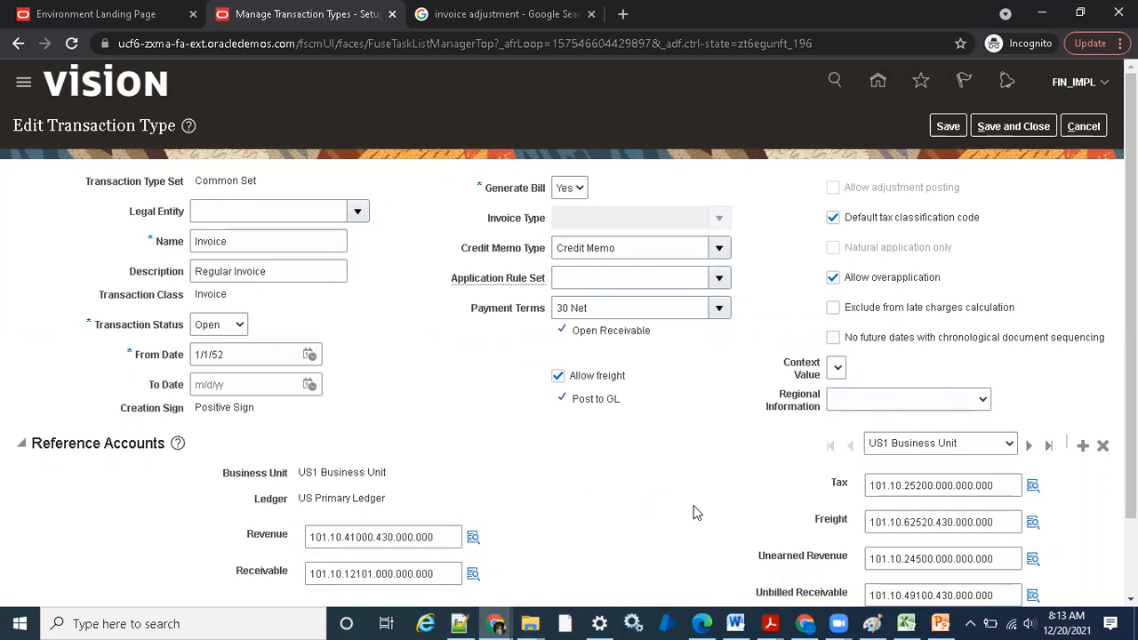
{"action": "left_click", "coordinate": [940, 622]}
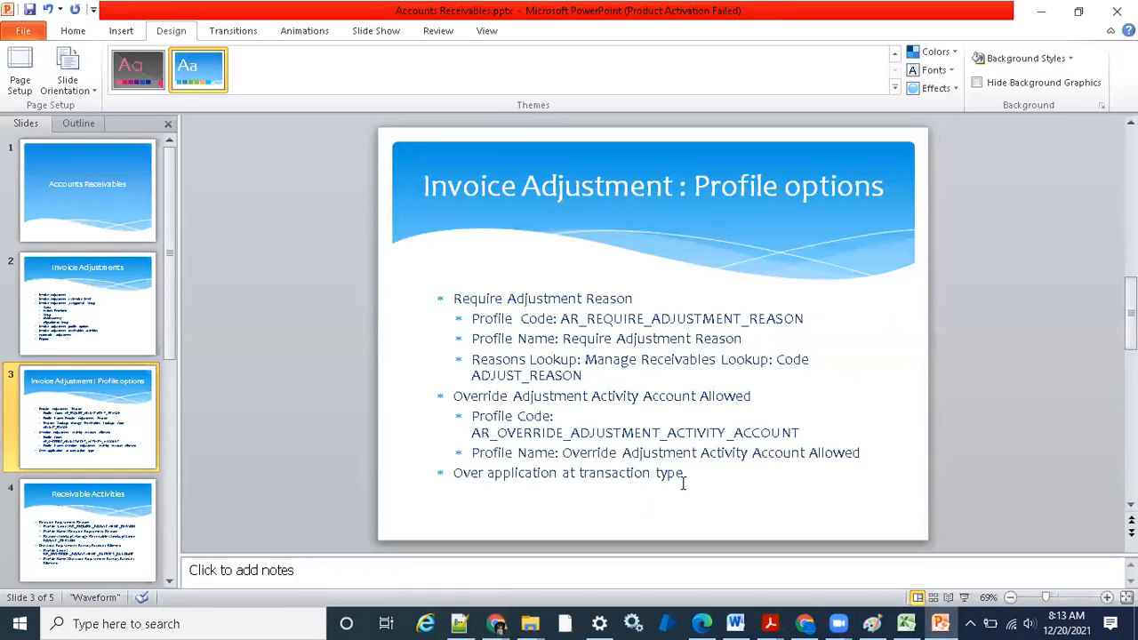
{"action": "left_click_drag", "start_coordinate": [688, 477], "coordinate": [514, 397]}
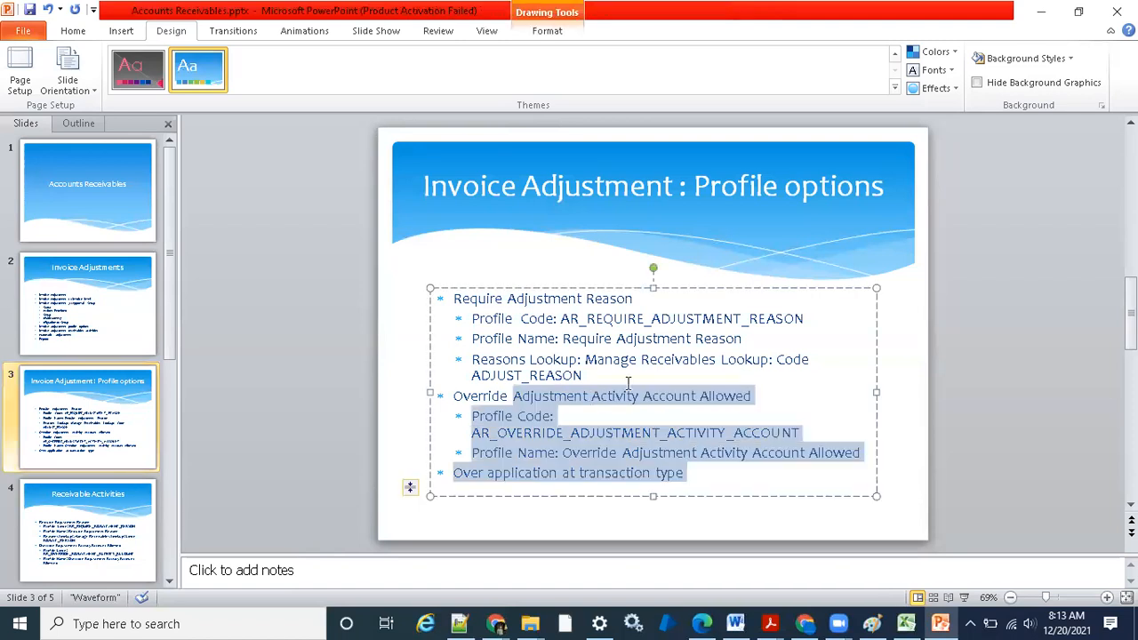
{"action": "left_click", "coordinate": [597, 307]}
{"action": "left_click_drag", "start_coordinate": [689, 471], "coordinate": [462, 301]}
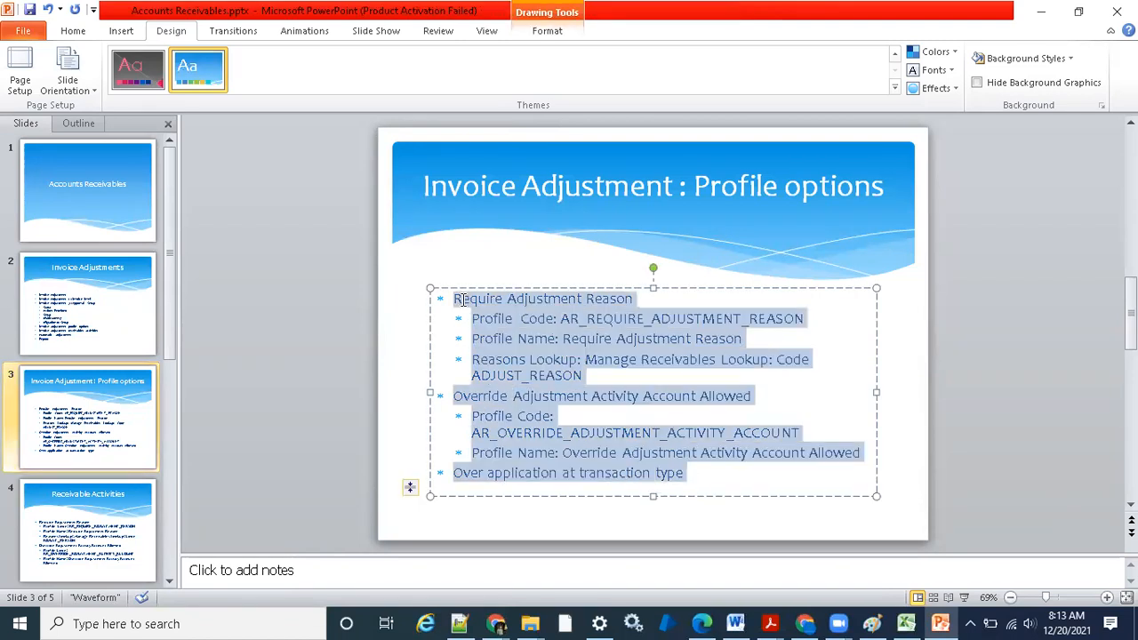
{"action": "left_click", "coordinate": [556, 380]}
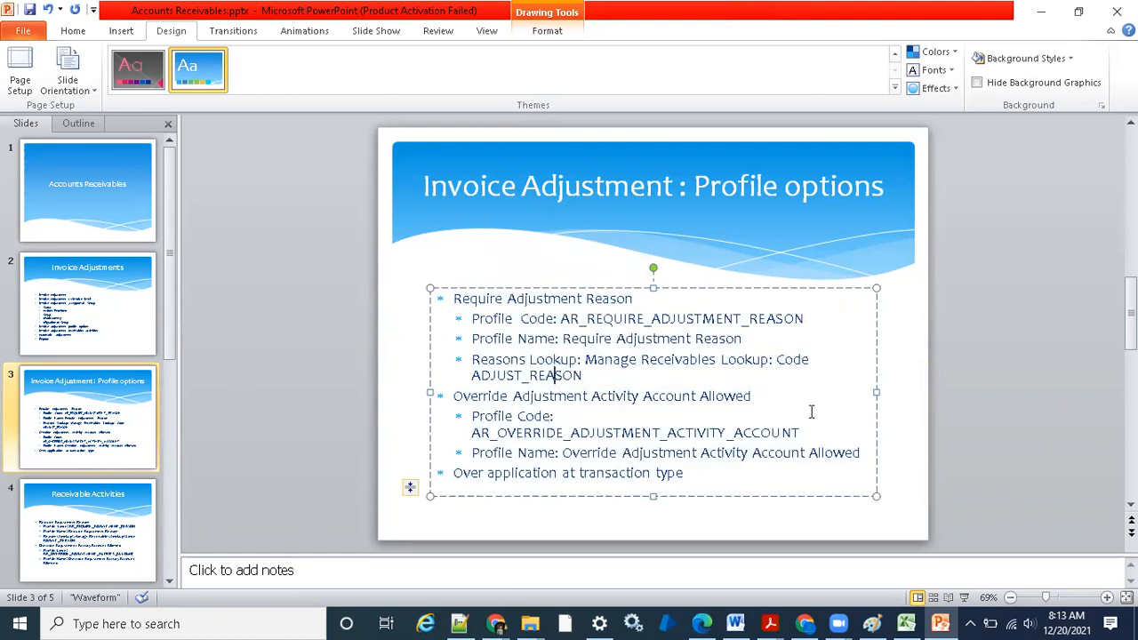